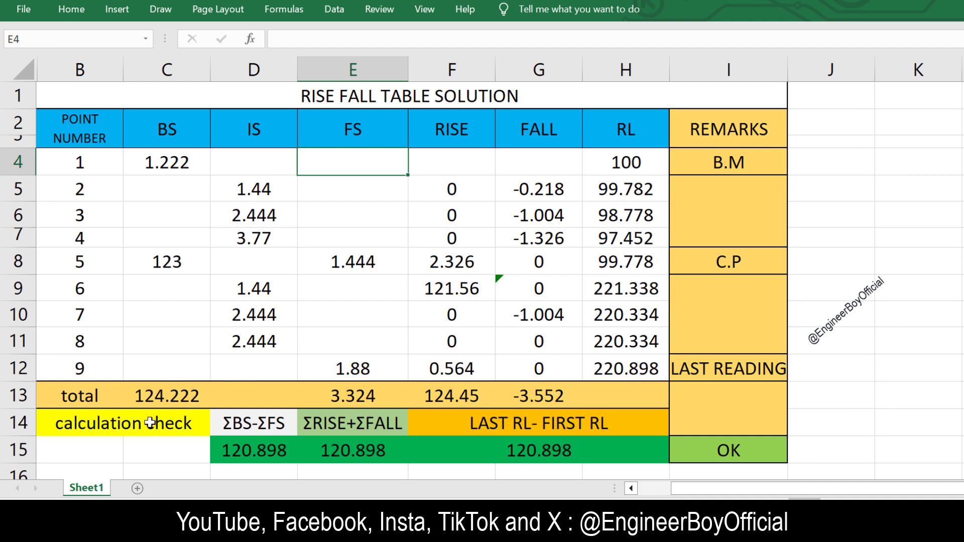
- Examine the calculation check in rows 14 and 15, comparing ΣBS-ΣFS, ΣRISE+ΣFALL, LAST RL-FIRST RL and the check remark
left_click(150, 423)
left_click(253, 429)
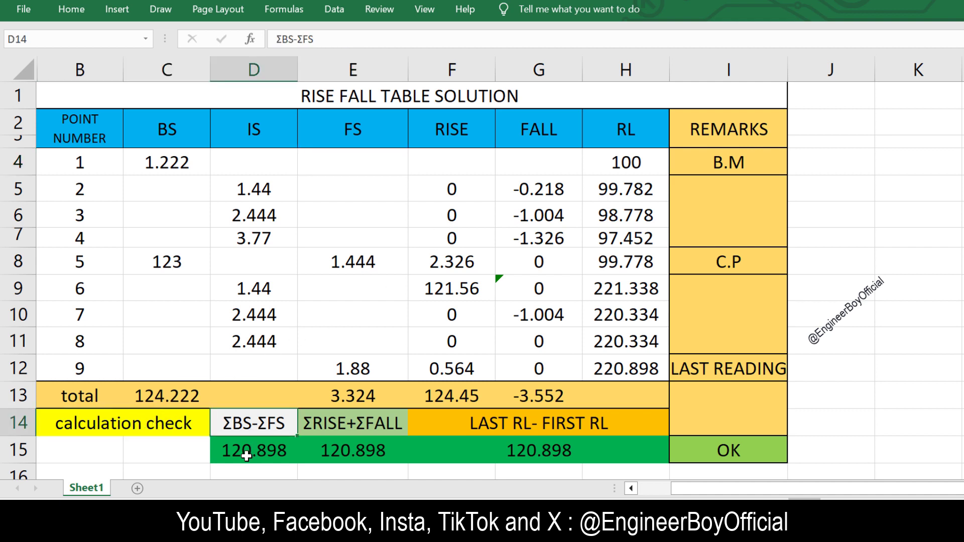
left_click_drag(245, 455, 351, 451)
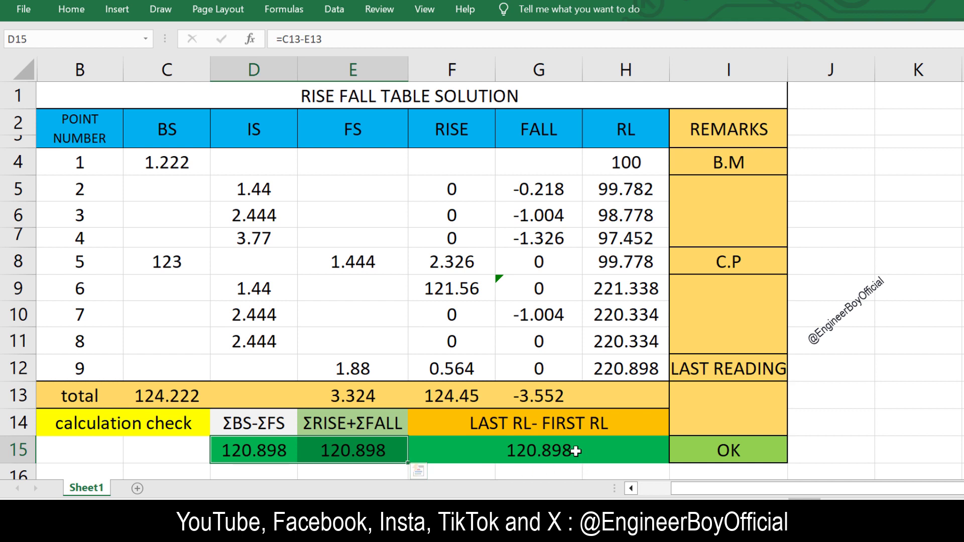
left_click_drag(574, 451, 281, 452)
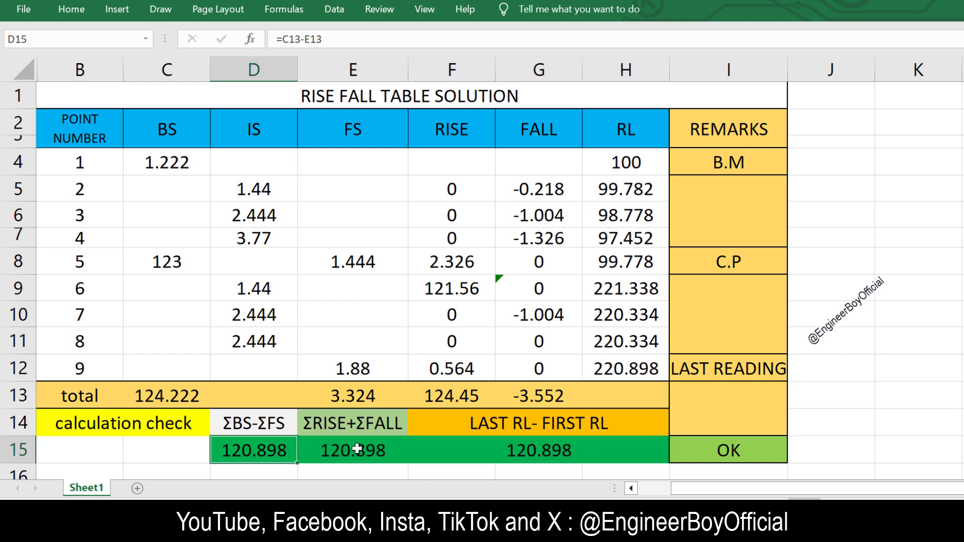
left_click(687, 448)
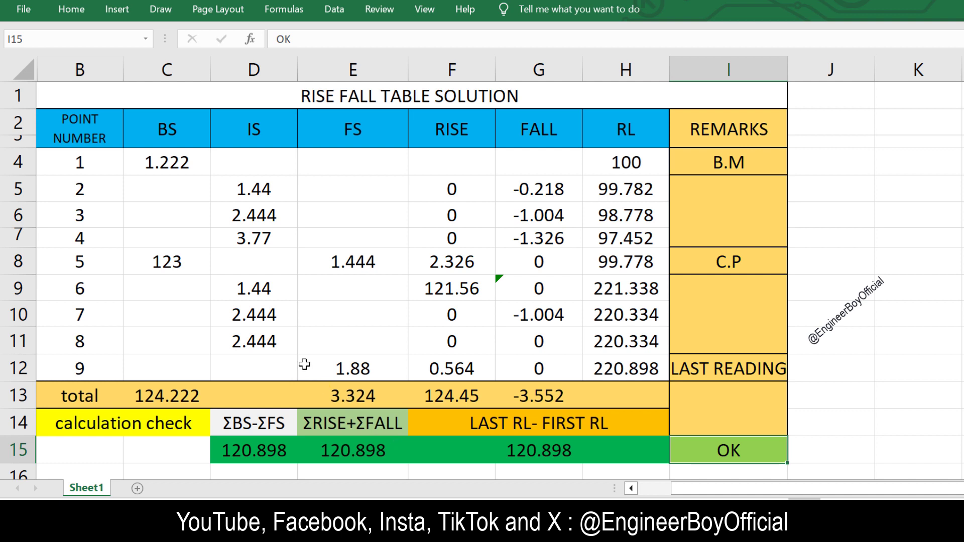
- Set the IS readings of points 2 and 3 to 1.23 and 1.334
left_click(246, 195)
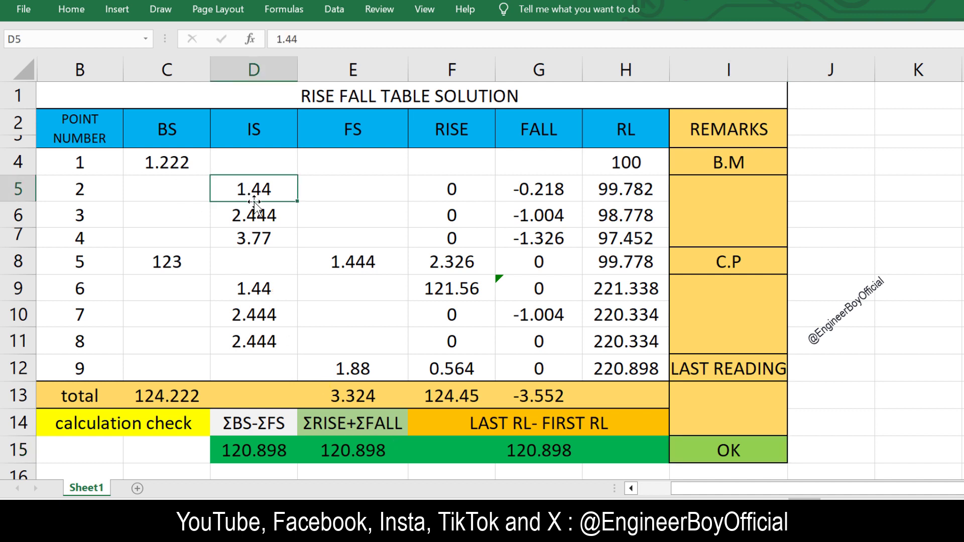
type("1.23")
key("Return")
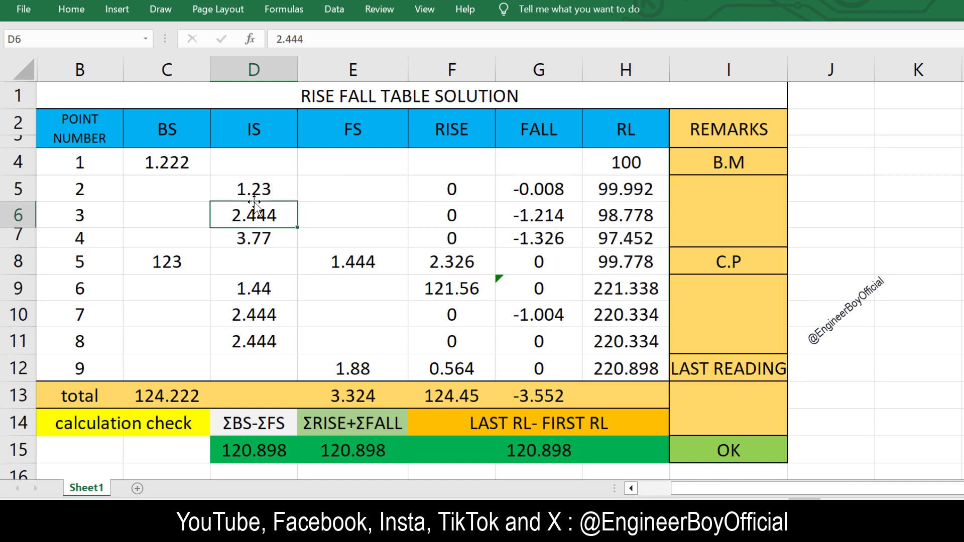
type("1.334")
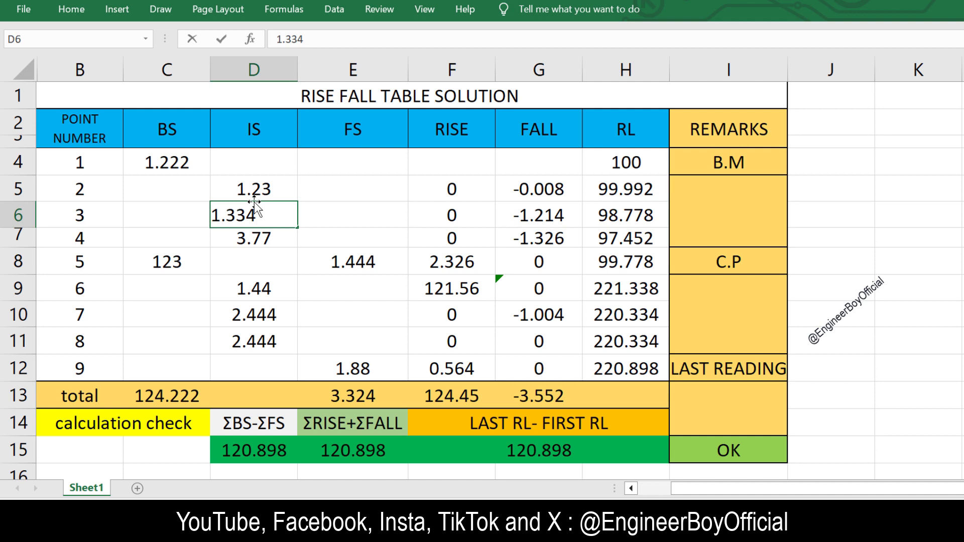
key("Return")
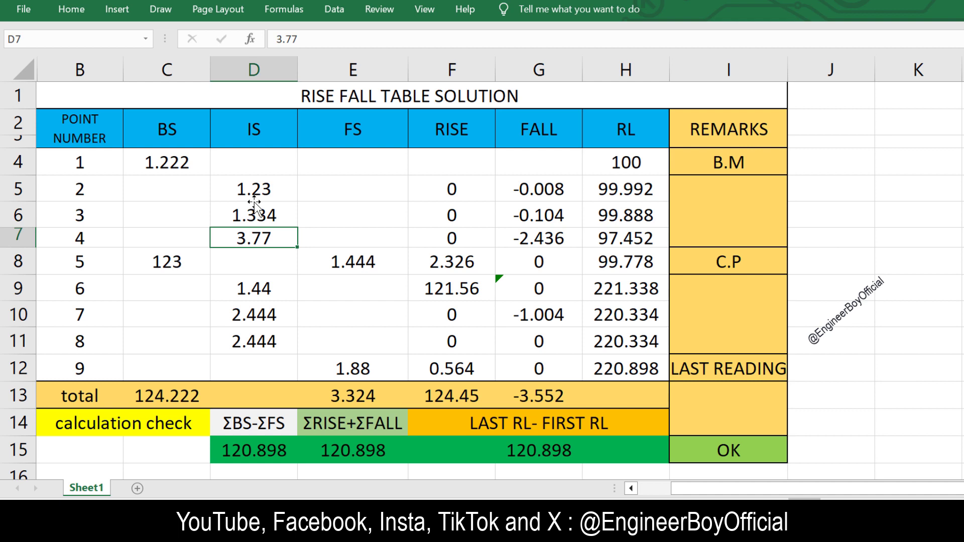
- Set the BS reading of point 5 to 1.455
left_click(174, 261)
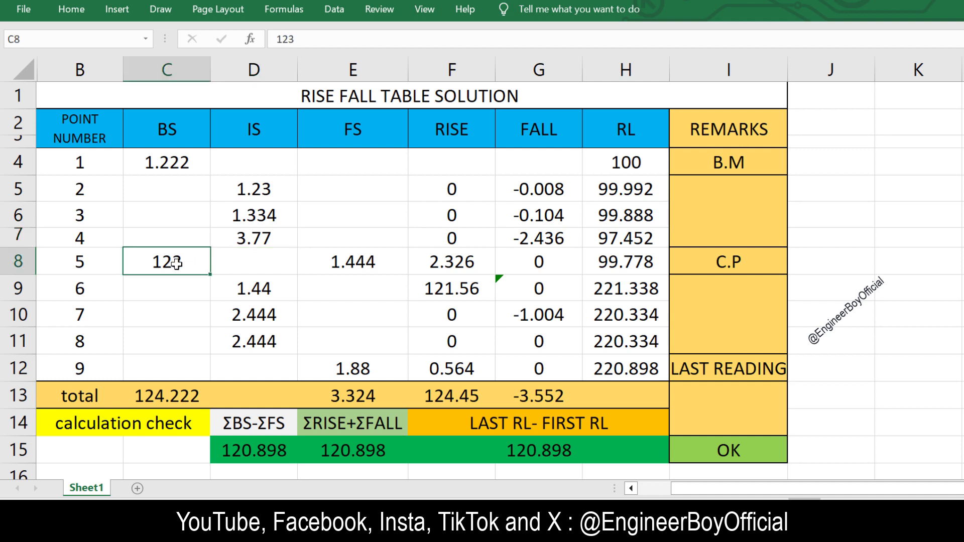
type("1.455")
key("ctrl+Return")
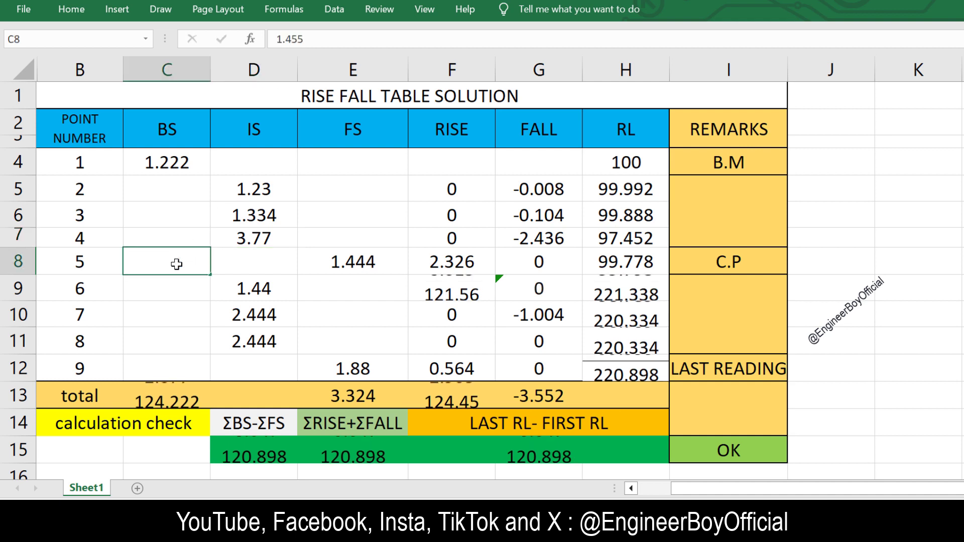
- Compare the three calculation check results in row 15 with one another
left_click(467, 450)
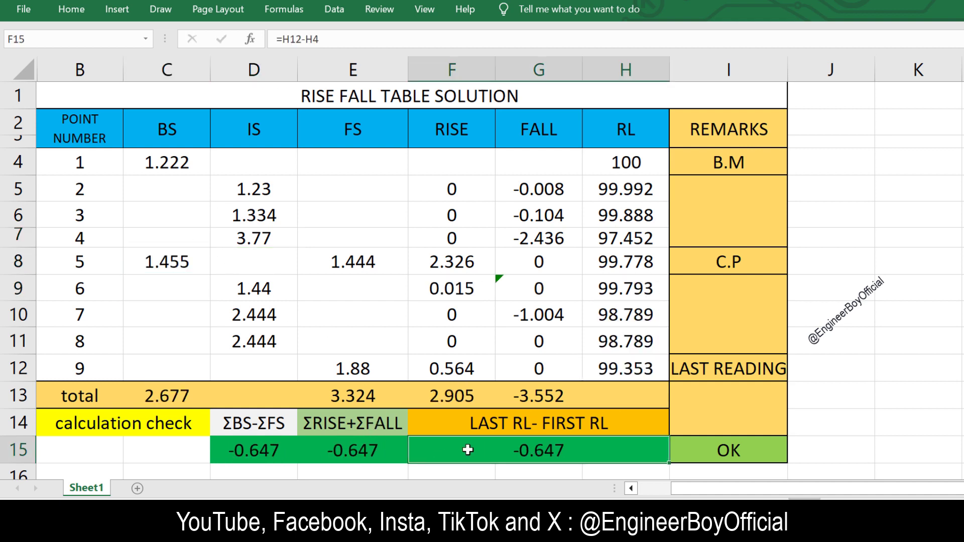
mouse_move(467, 450)
left_mouse_down()
mouse_move(259, 452)
mouse_move(515, 457)
left_mouse_up()
left_click(377, 446)
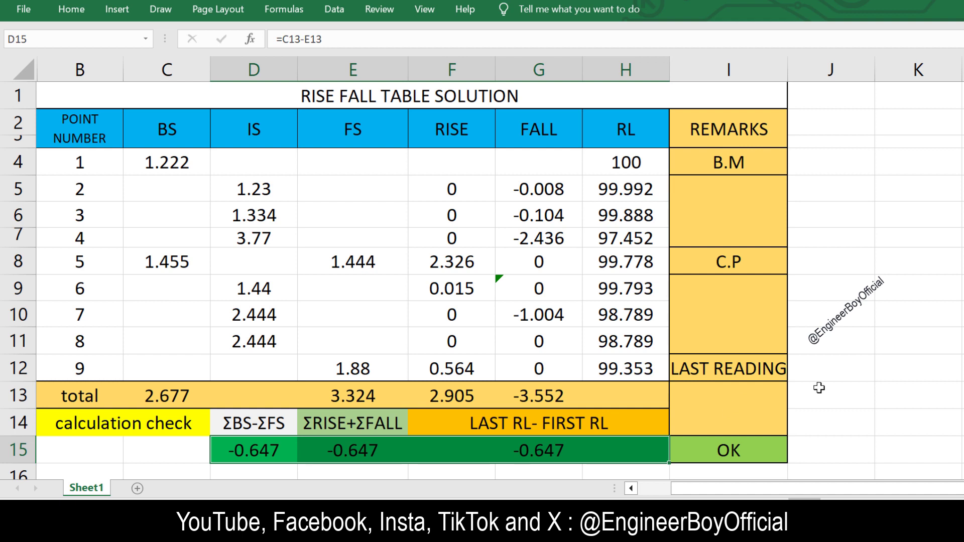
left_click(889, 356)
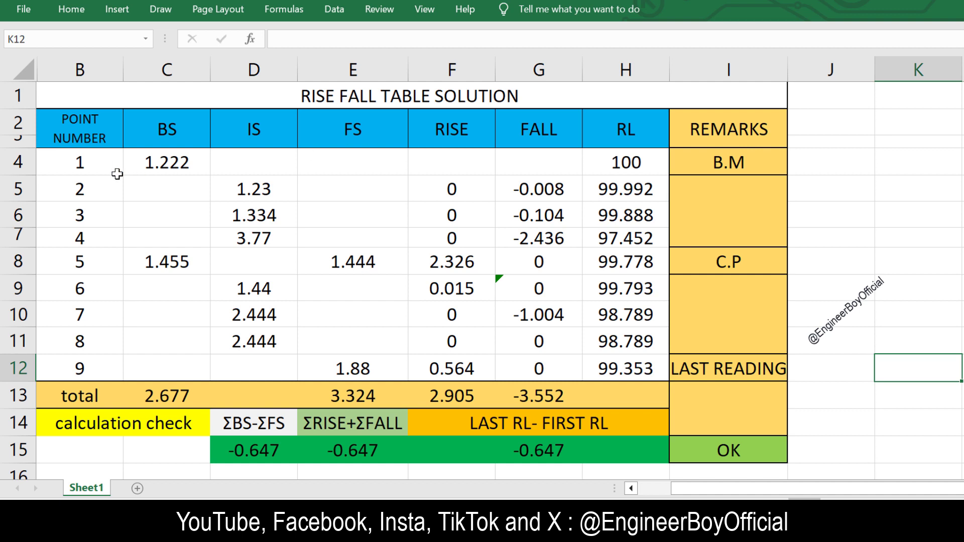
- Clear the point numbers and BS, IS and FS readings in B4:E12, and the benchmark RL in H4
left_click_drag(115, 165, 363, 371)
key("Delete")
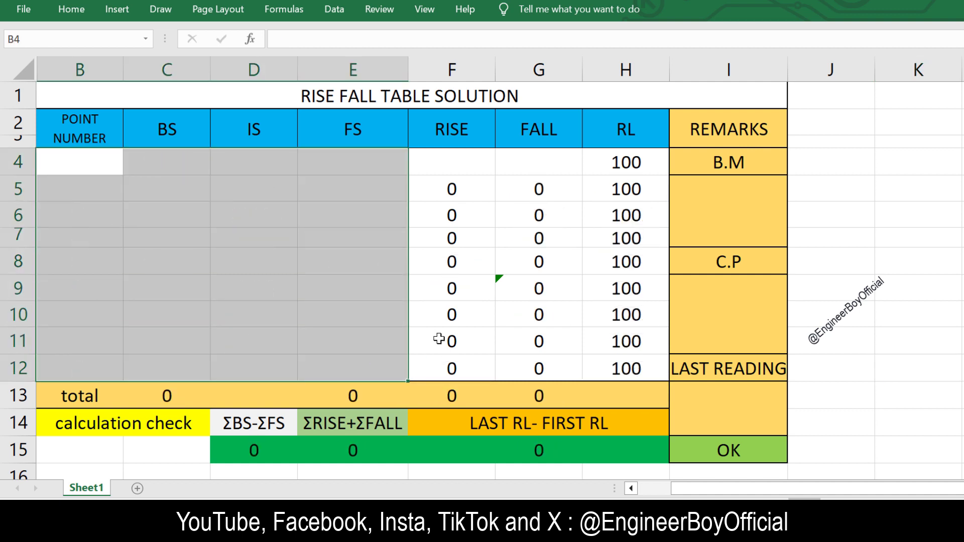
left_click(626, 238)
left_click(625, 161)
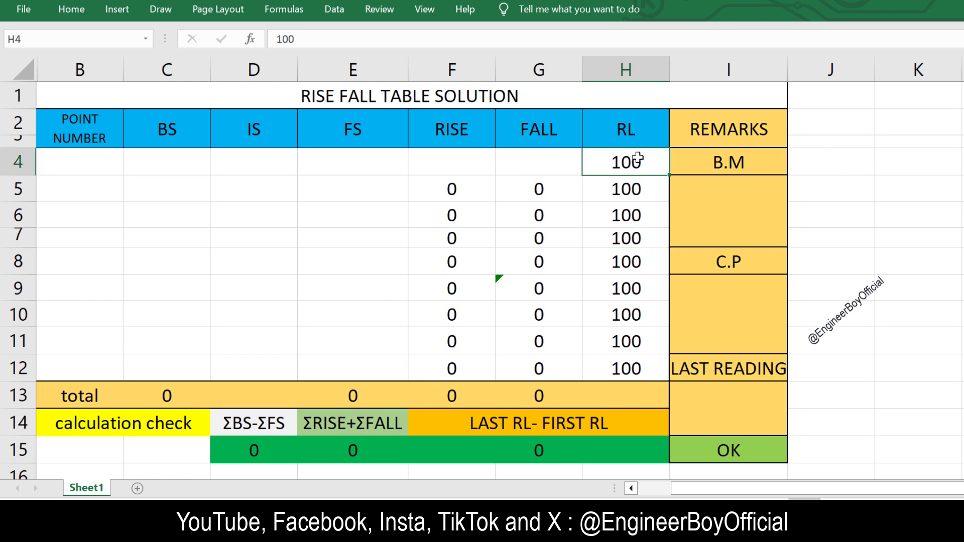
left_click(718, 167)
left_click(643, 163)
key("Delete")
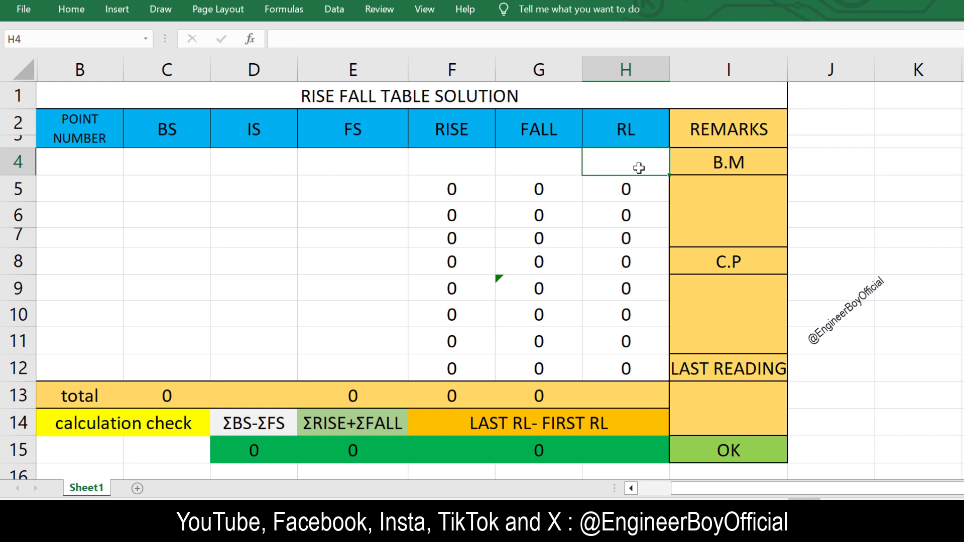
left_click(684, 225)
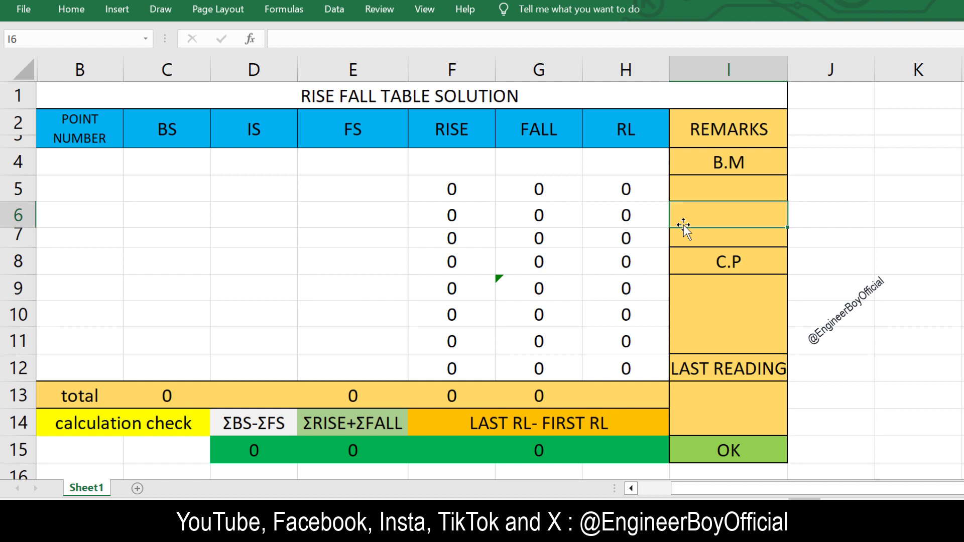
- Number the points 1 to 9 in B4:B12 by entering 1 and 2 and filling the series down
left_click(79, 160)
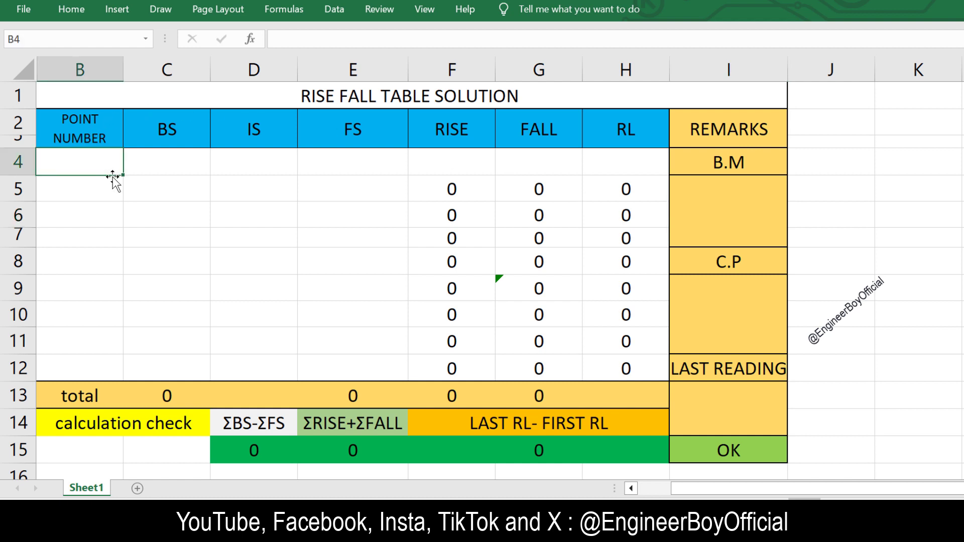
type("1")
left_click(89, 184)
type("2")
left_click(101, 159)
left_click_drag(97, 167, 126, 381)
left_click(235, 277)
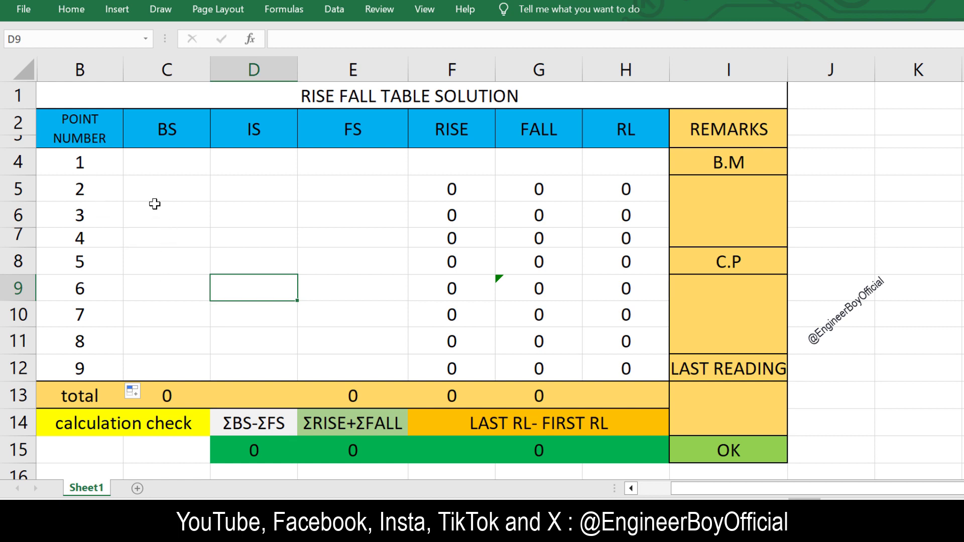
- Enter 1.122 as the BS reading of point 1 in C4
left_click(151, 161)
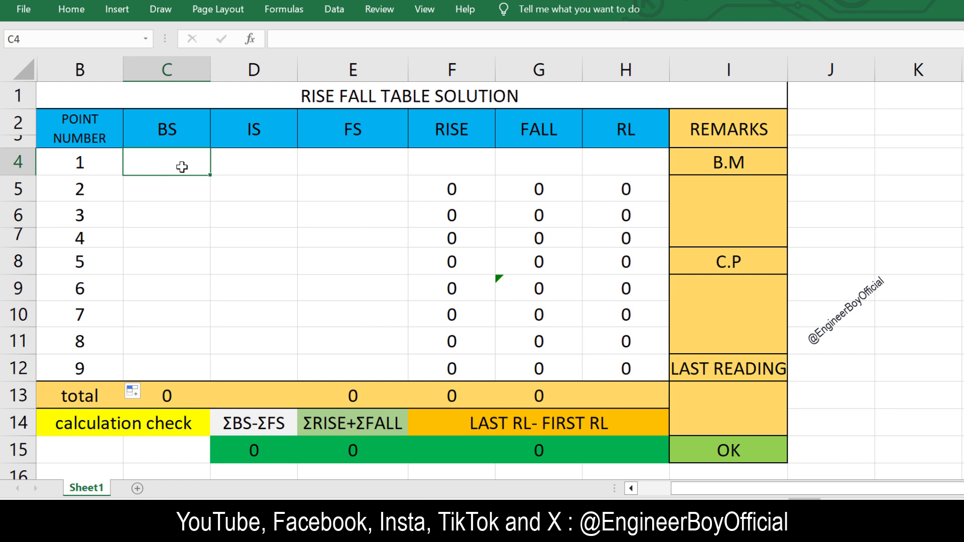
type("1.")
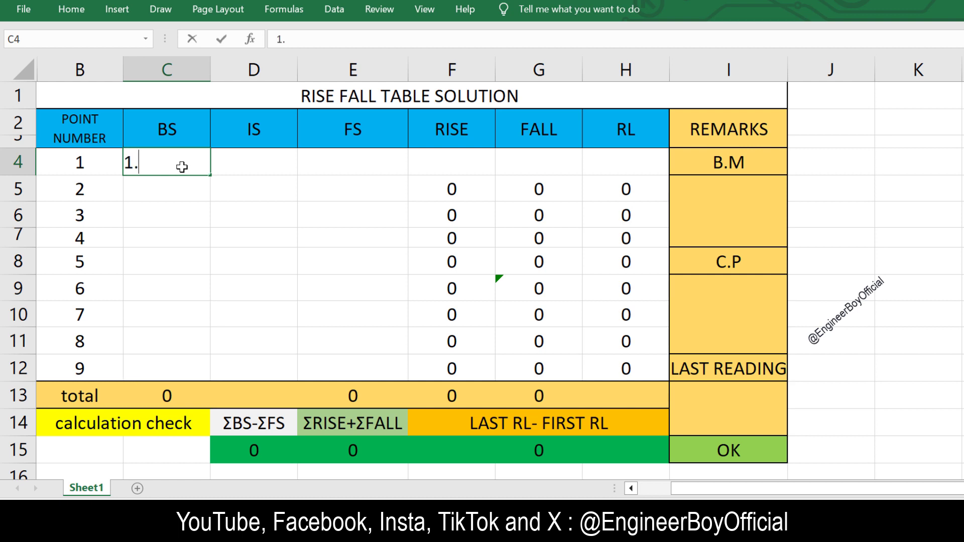
type("122")
left_click(215, 188)
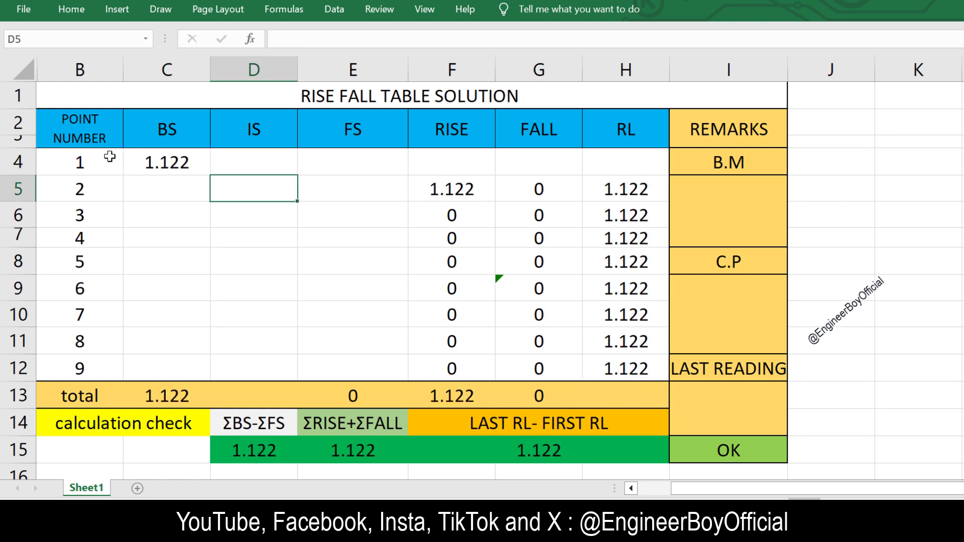
left_click(90, 162)
left_click(173, 159)
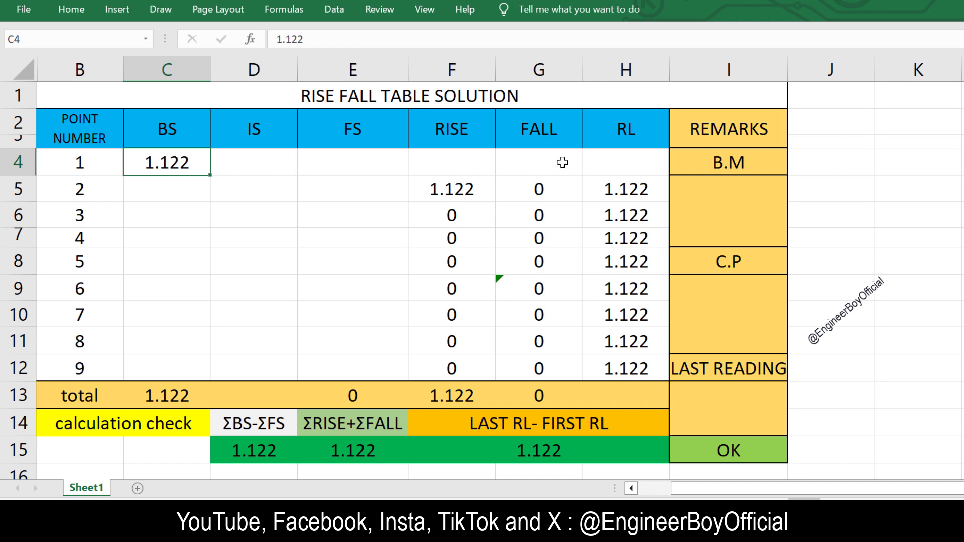
- Enter 100 as the benchmark RL of point 1 in H4
left_click(631, 163)
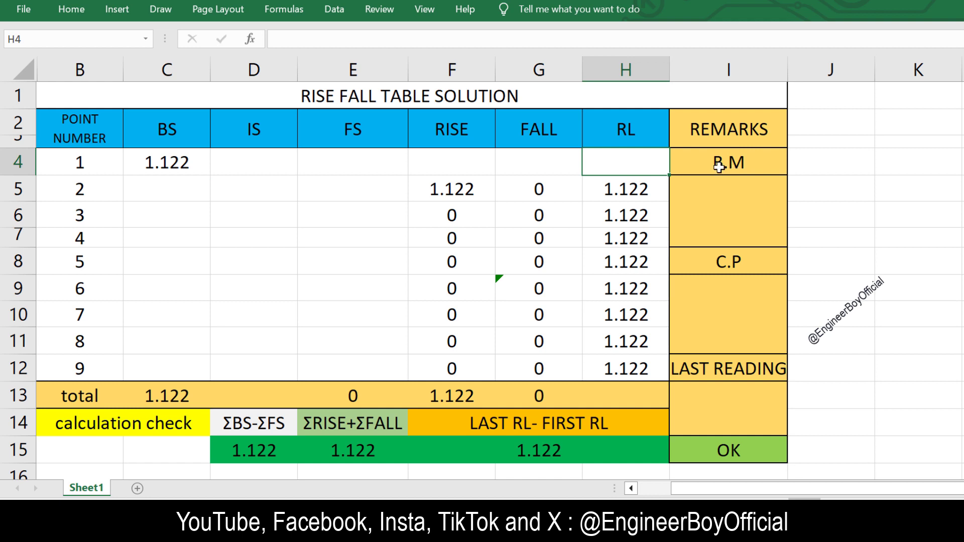
type("100")
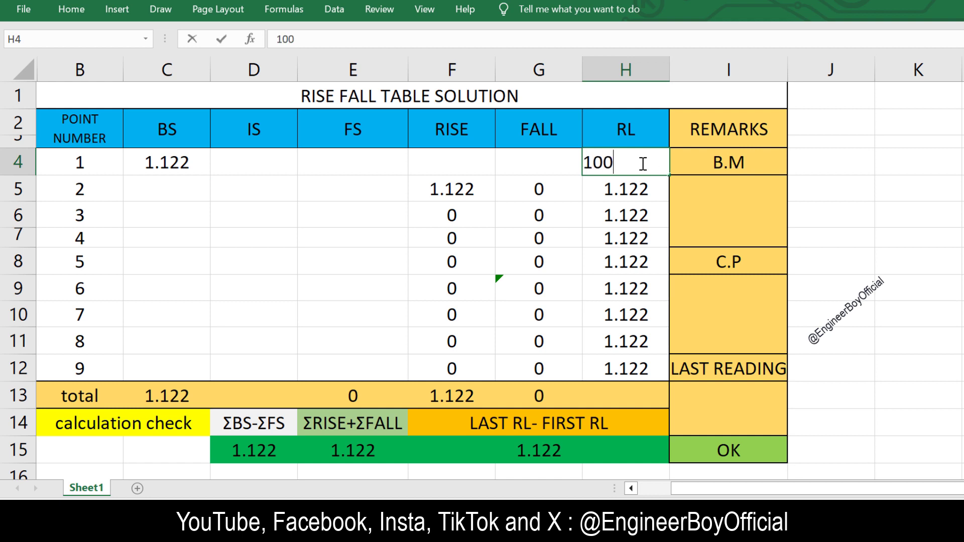
key("Return")
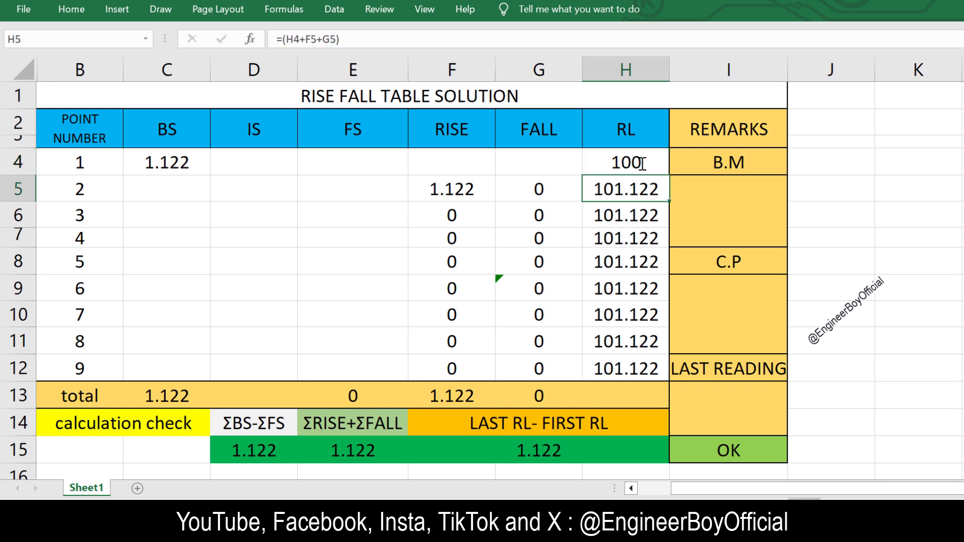
left_click(642, 163)
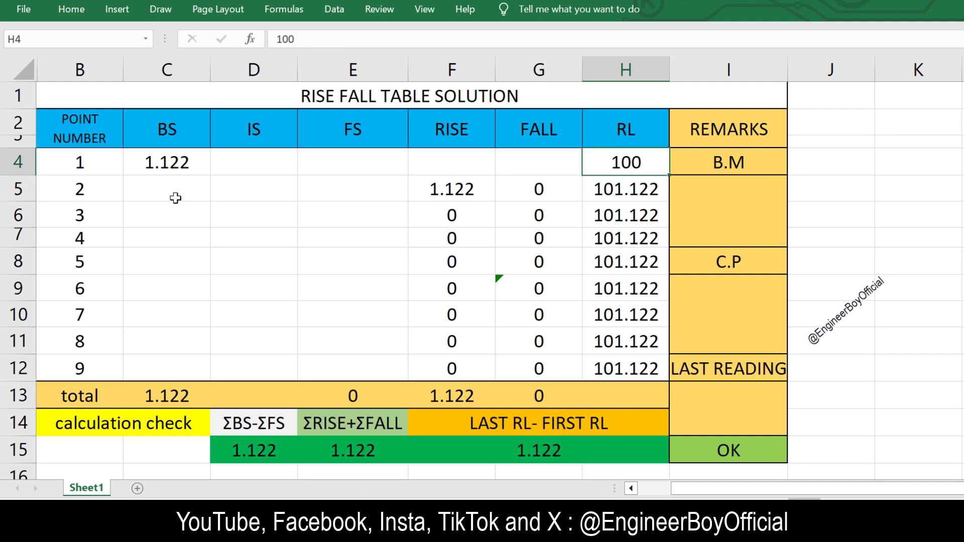
- Enter the IS readings 1.233, 2.456 and 1.567 for points 2, 3 and 4 in D5:D7
left_click(257, 195)
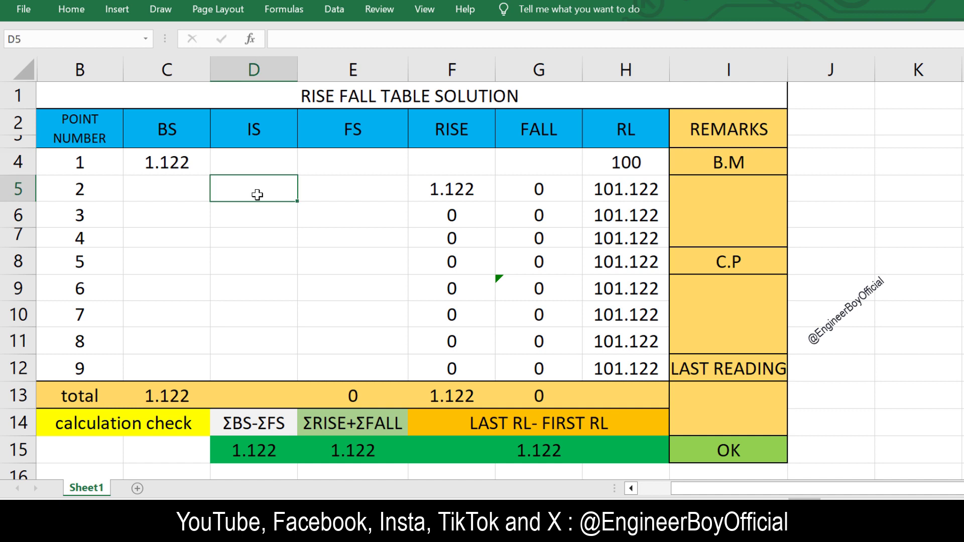
type("1.233")
left_click(240, 215)
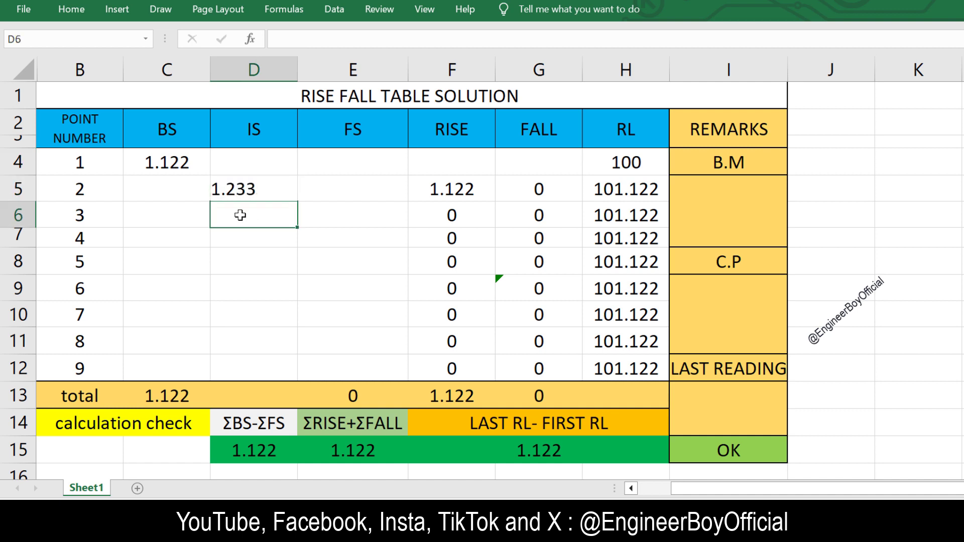
type("2.")
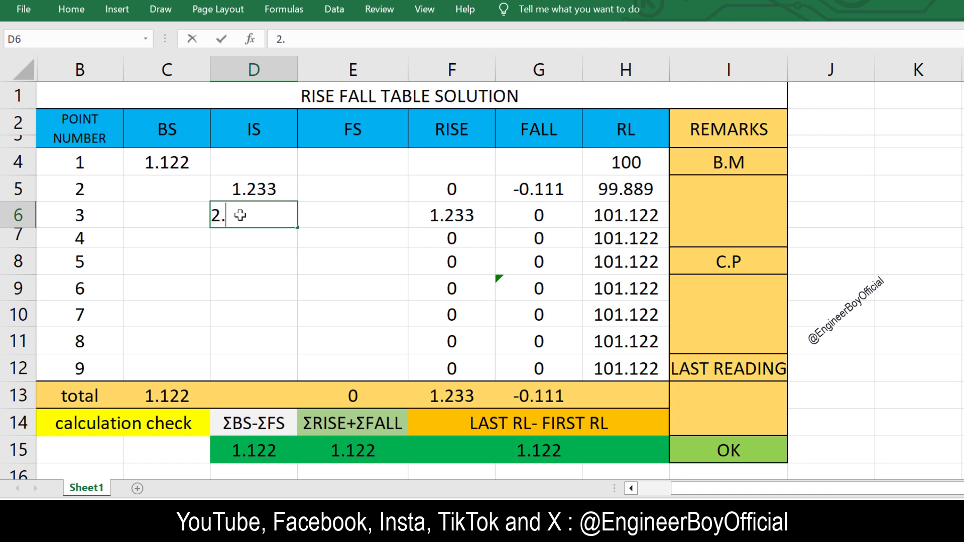
type("456")
left_click(248, 241)
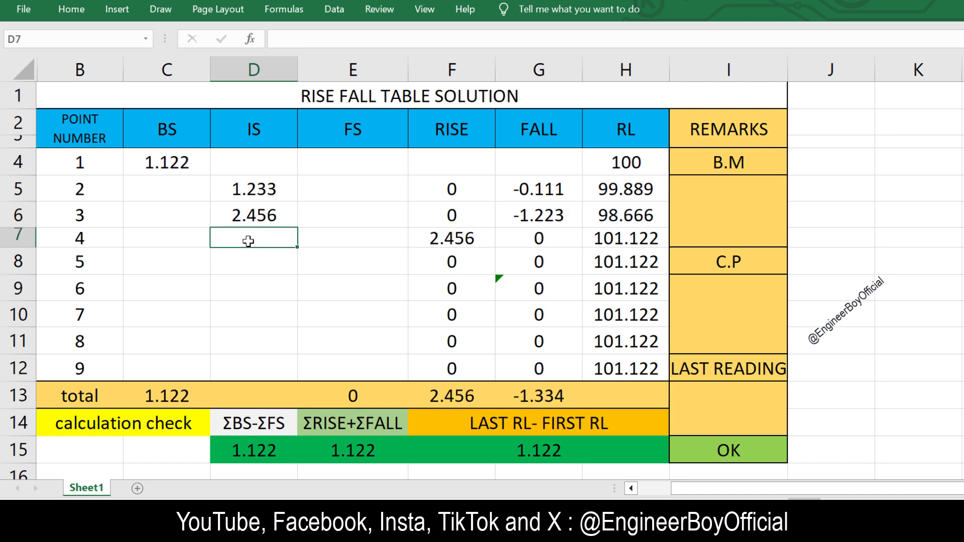
type("1.567")
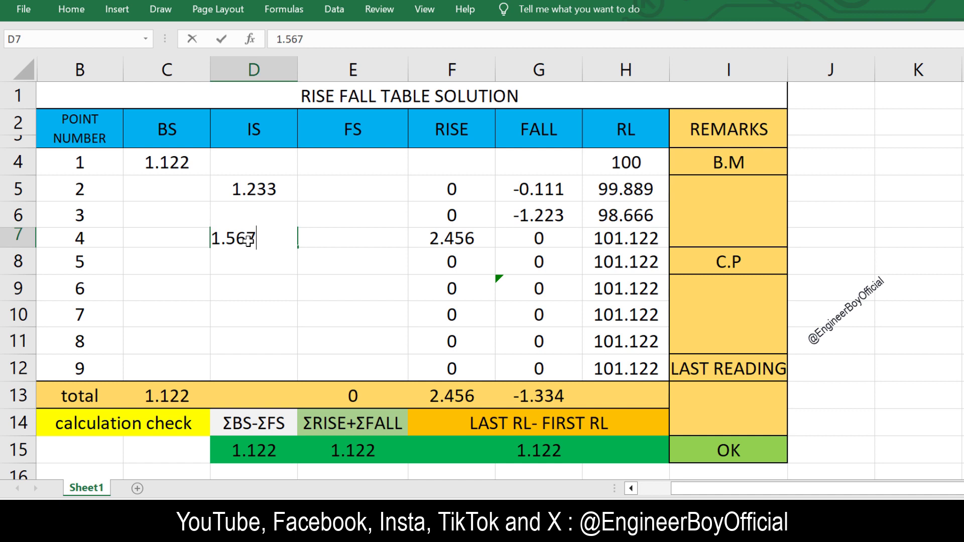
key("Return")
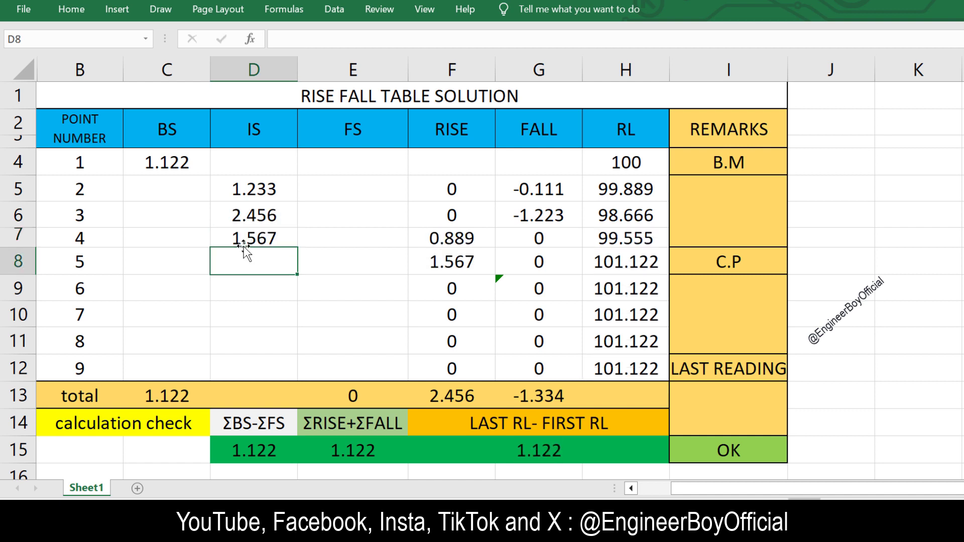
- Enter the change point readings of point 5: FS 1.456 in E8 and BS 1.666 in C8
left_click(323, 255)
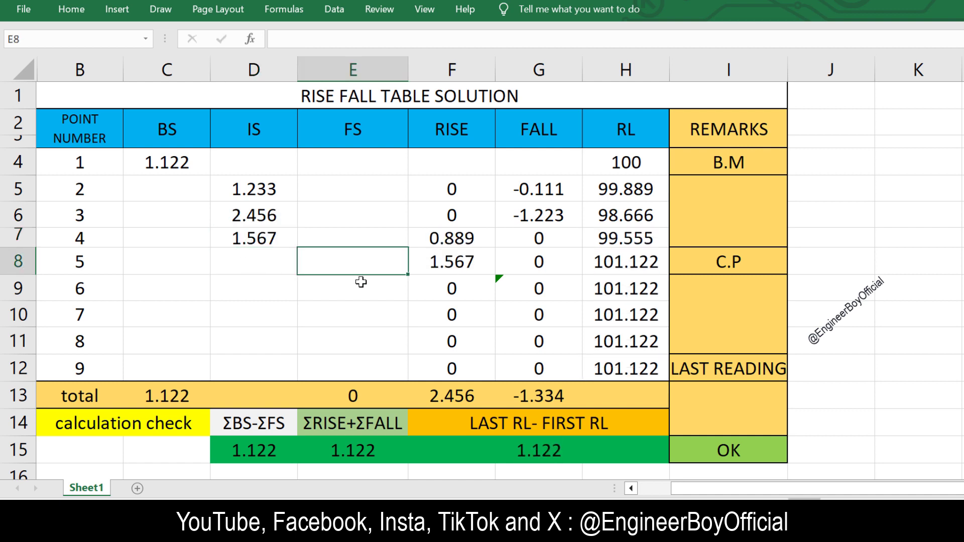
type("1.456")
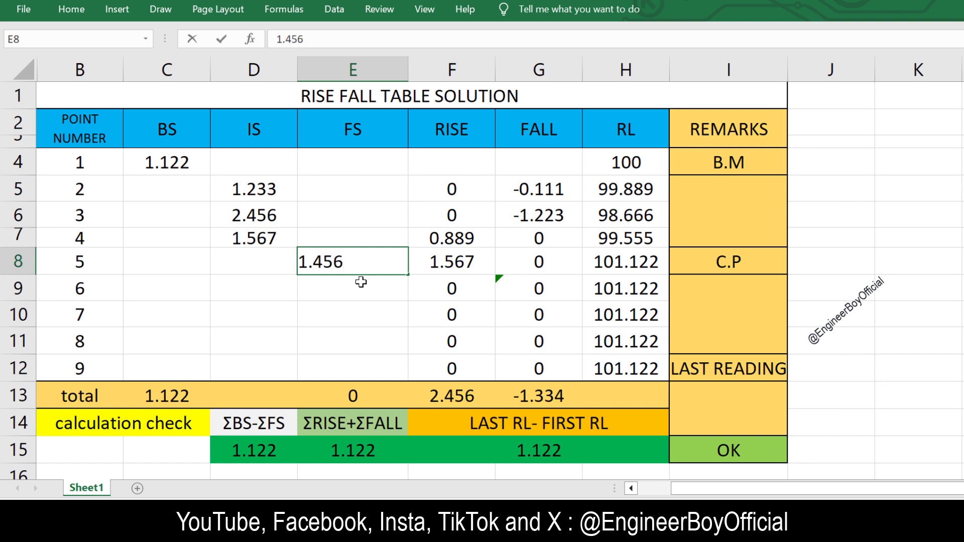
key("Return")
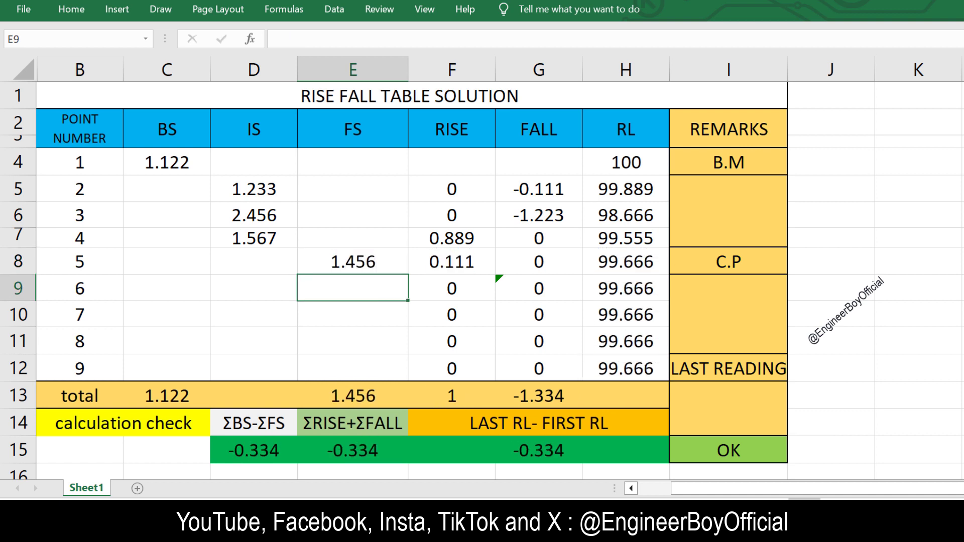
left_click(740, 263)
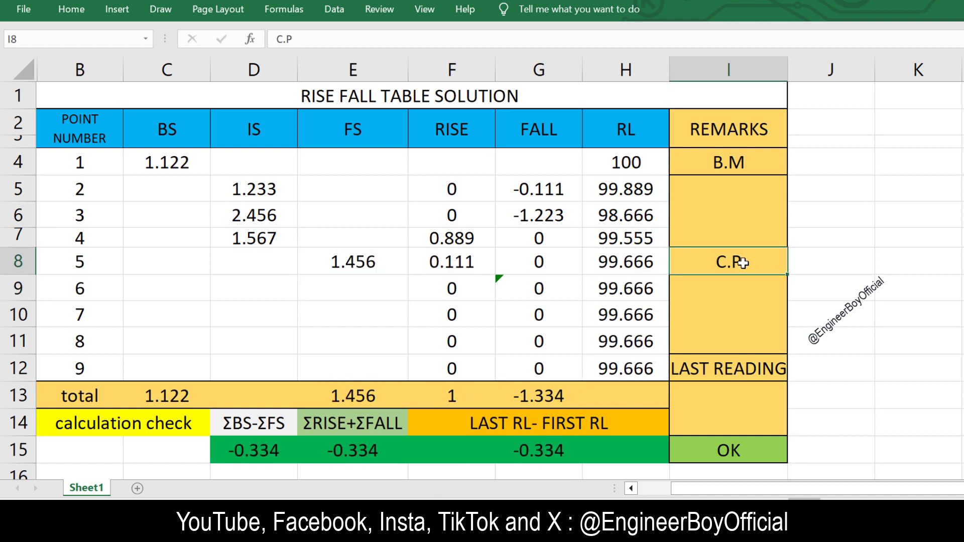
left_click(341, 260)
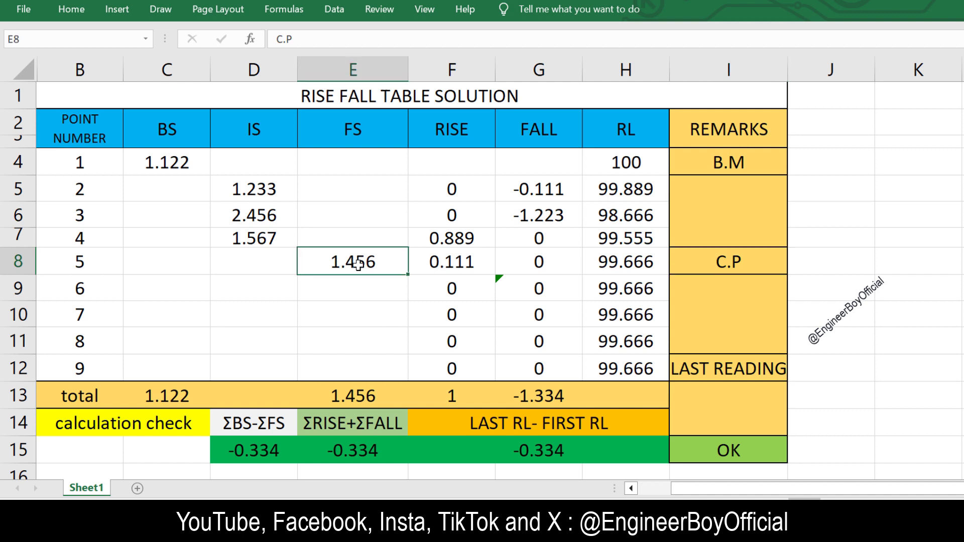
left_click(155, 260)
type("1.")
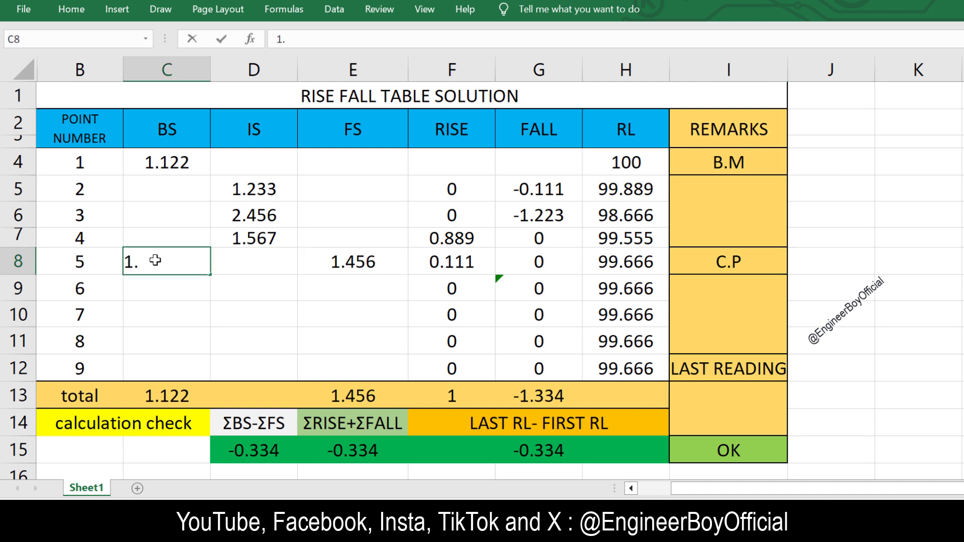
type("666")
- Enter the IS readings 1.989, 1.566 and 1.456 for points 6, 7 and 8 in D9:D11
left_click(252, 281)
type("1.989")
left_click(237, 317)
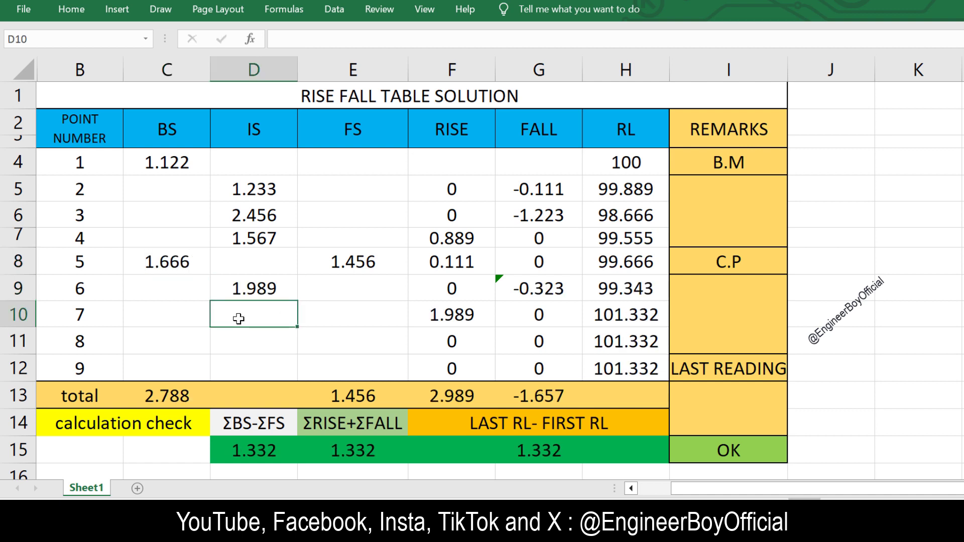
type("1.566")
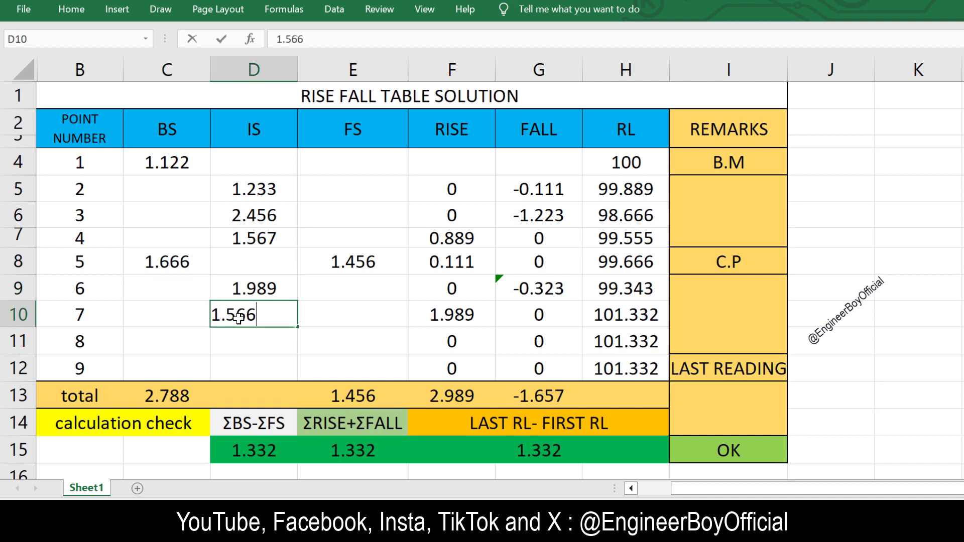
key("Return")
type("1.456")
key("Return")
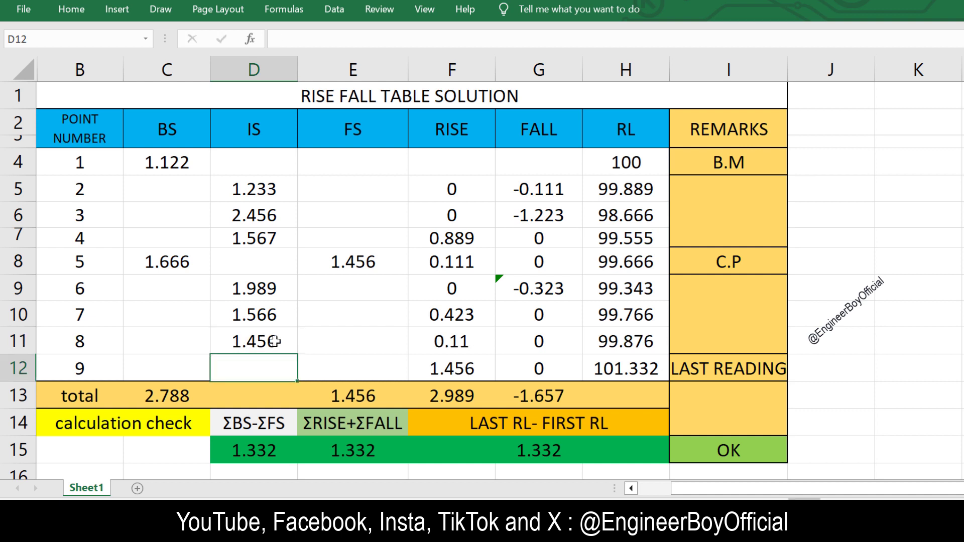
- Enter 2.567 as the FS reading of point 9, the last reading, in E12
left_click(332, 369)
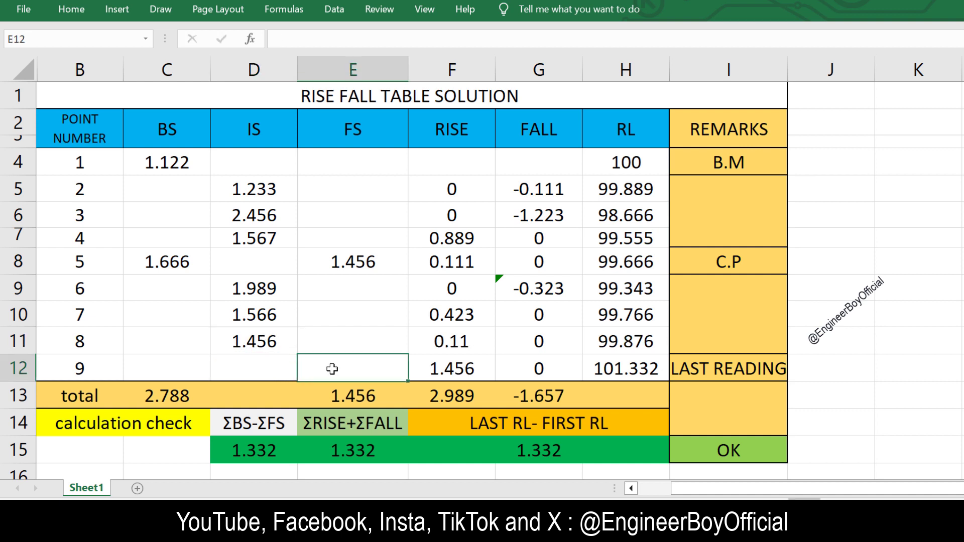
type("2.567")
key("Return")
left_click(596, 304)
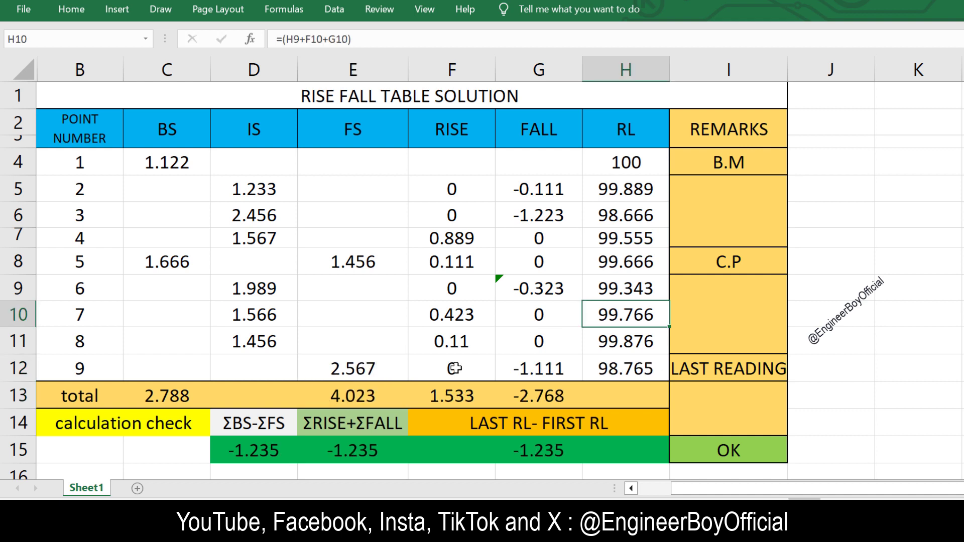
left_click(240, 449)
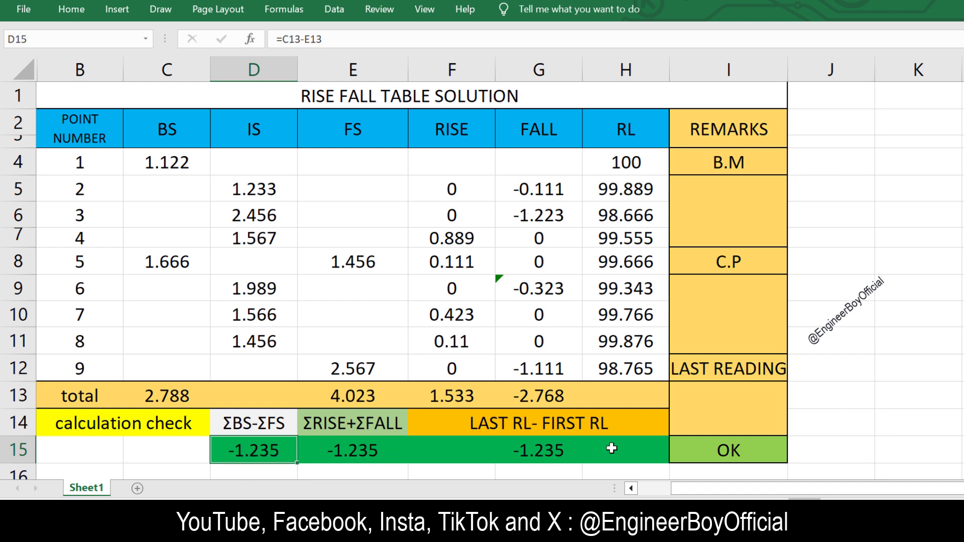
left_click(715, 445)
left_click(575, 258)
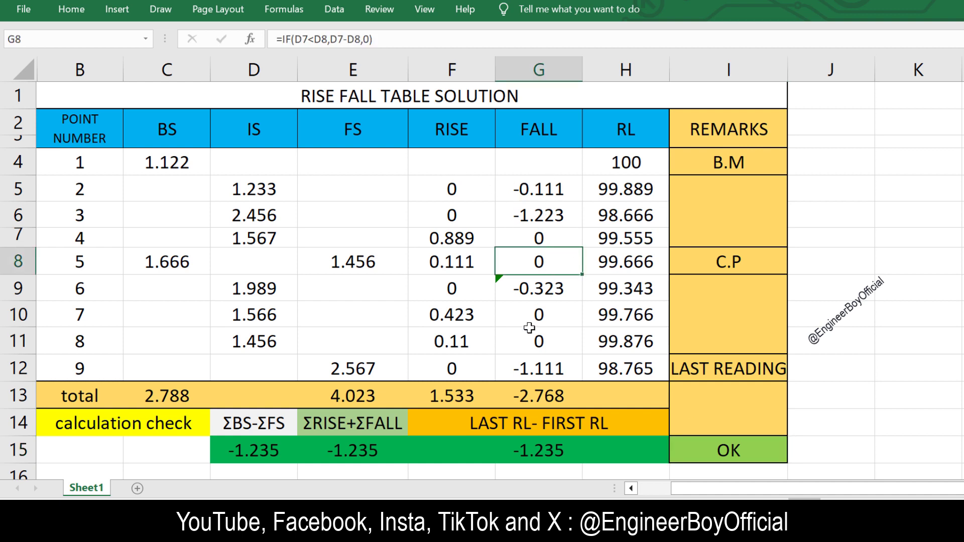
- Clear the RISE, FALL and RL formulas of points 2 to 9 in F5:H12
left_click(452, 183)
mouse_move(452, 183)
left_mouse_down()
mouse_move(610, 258)
mouse_move(621, 369)
mouse_move(613, 373)
left_mouse_up()
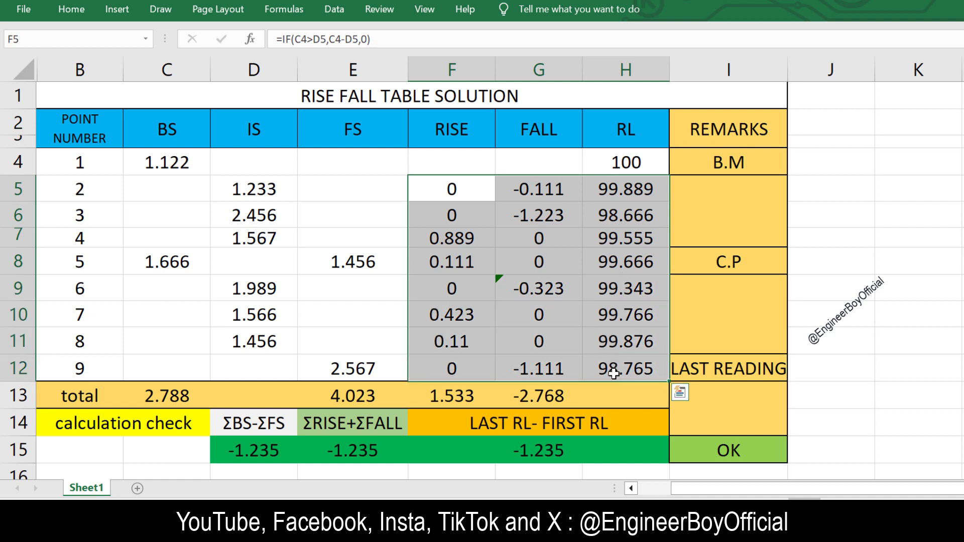
key("Delete")
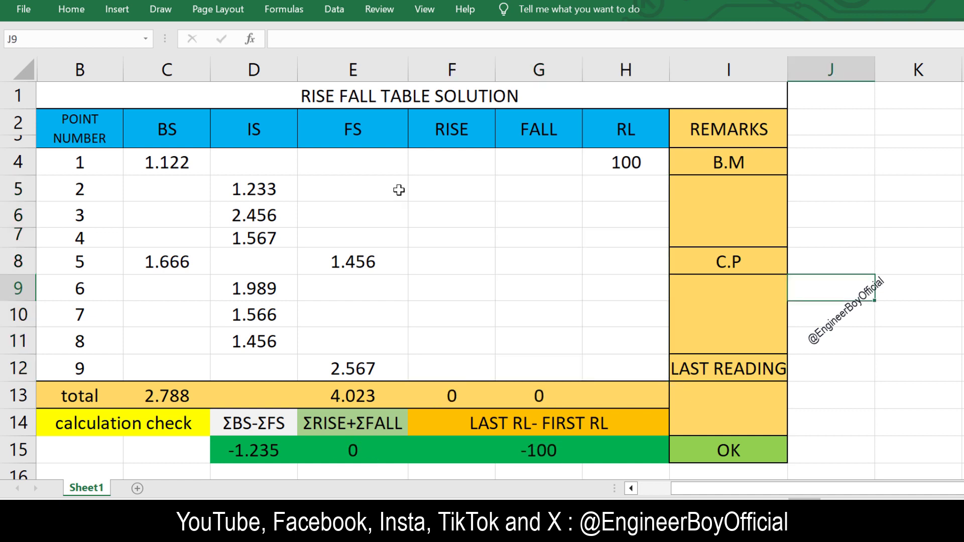
left_click(432, 187)
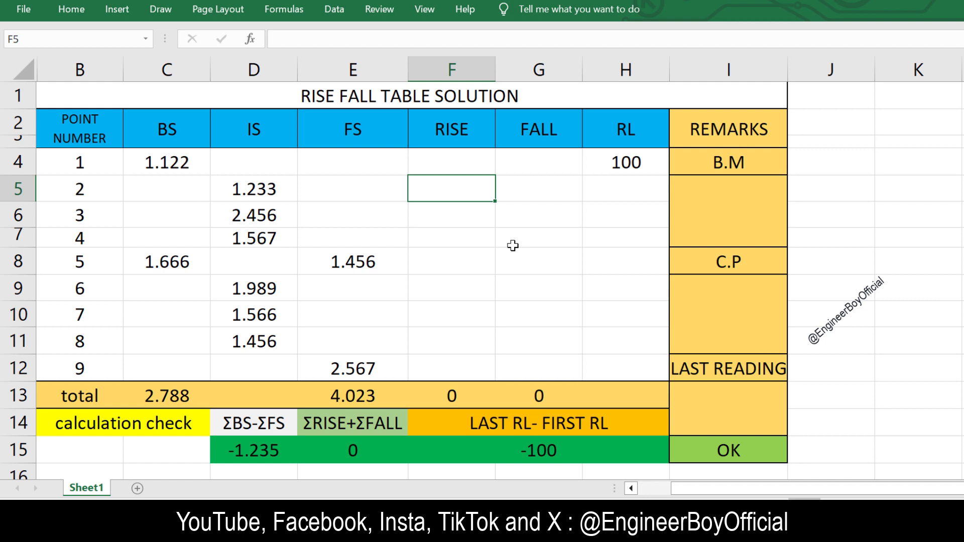
type("=IF")
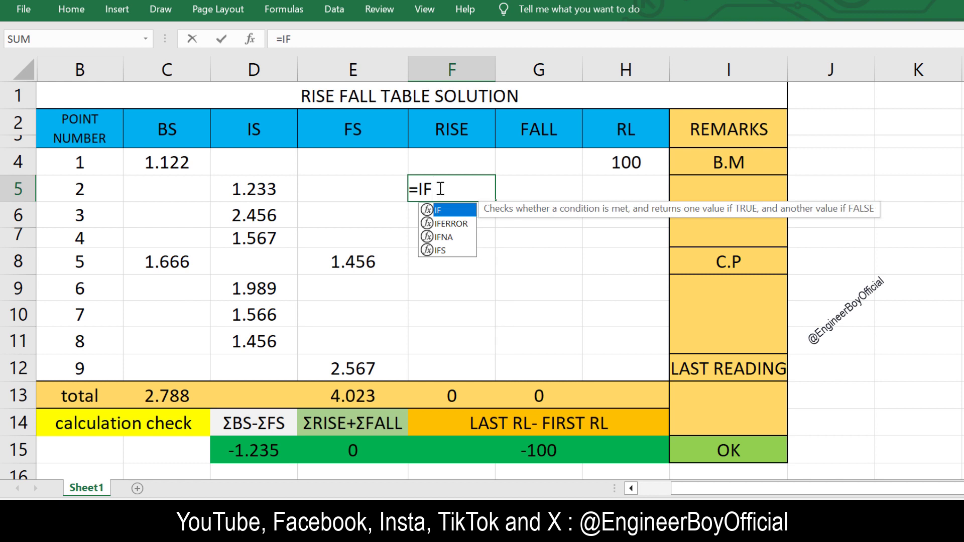
left_click(181, 160)
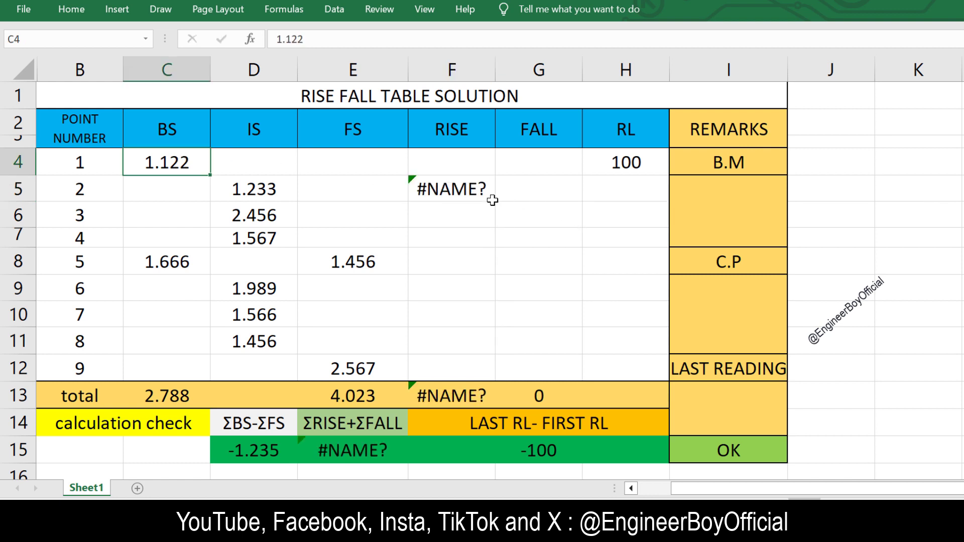
- Try to enter the rise formula of point 2 as =(C4>D5,C4-D5,0) in F5
left_click(445, 189)
type("=")
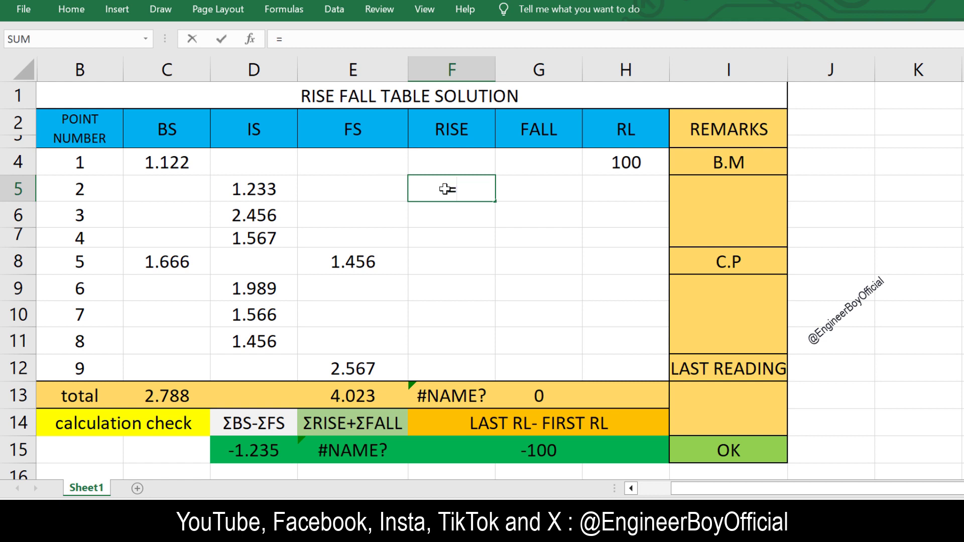
type("(")
left_click(170, 163)
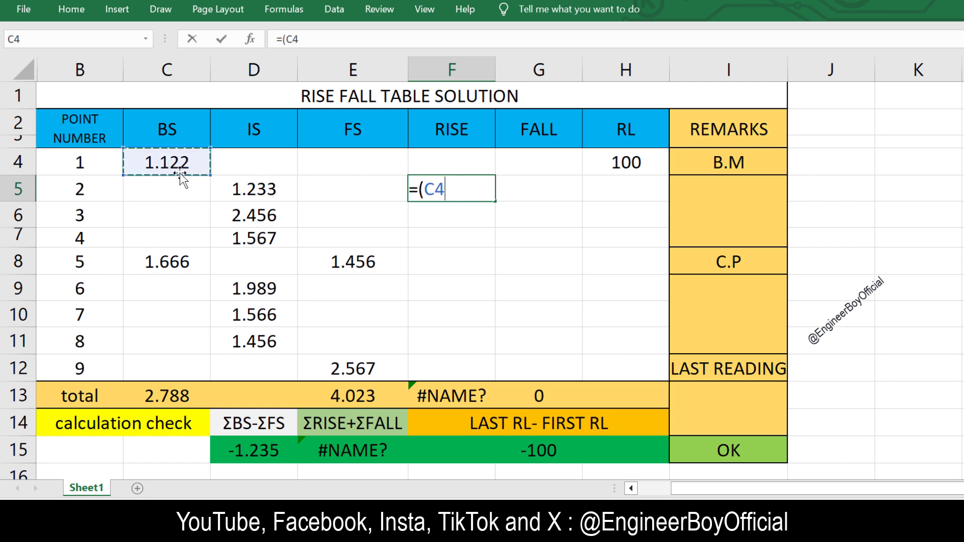
type(">")
left_click(265, 198)
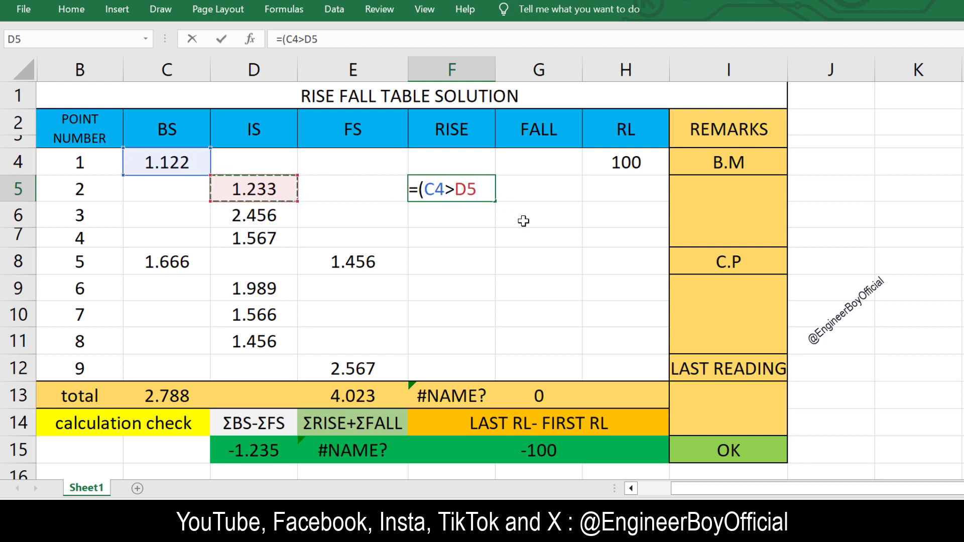
type(",")
left_click(181, 162)
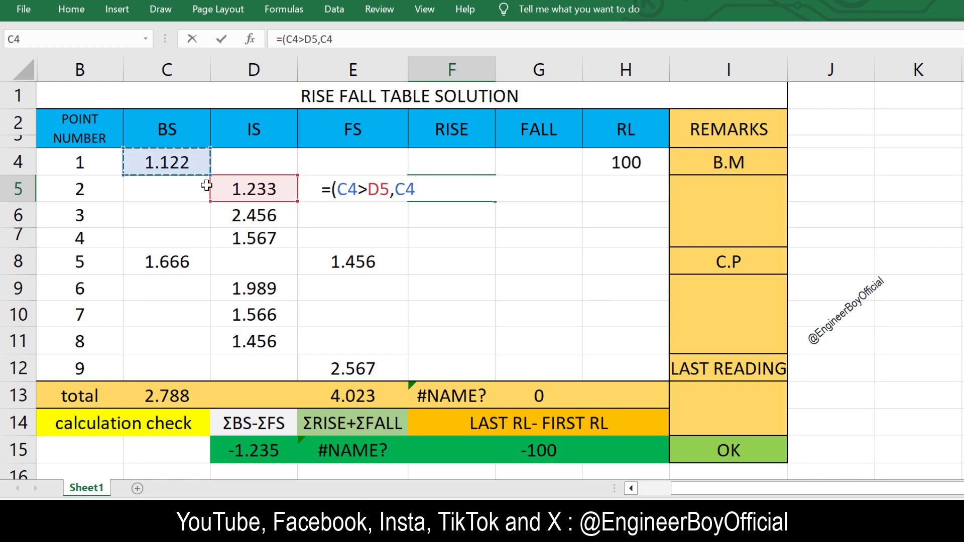
type("-")
left_click(234, 190)
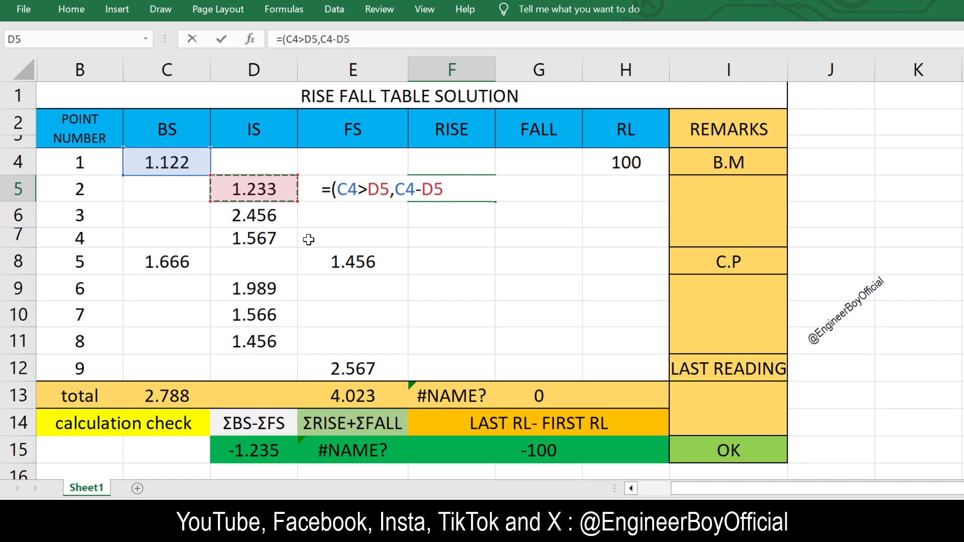
type(",0)")
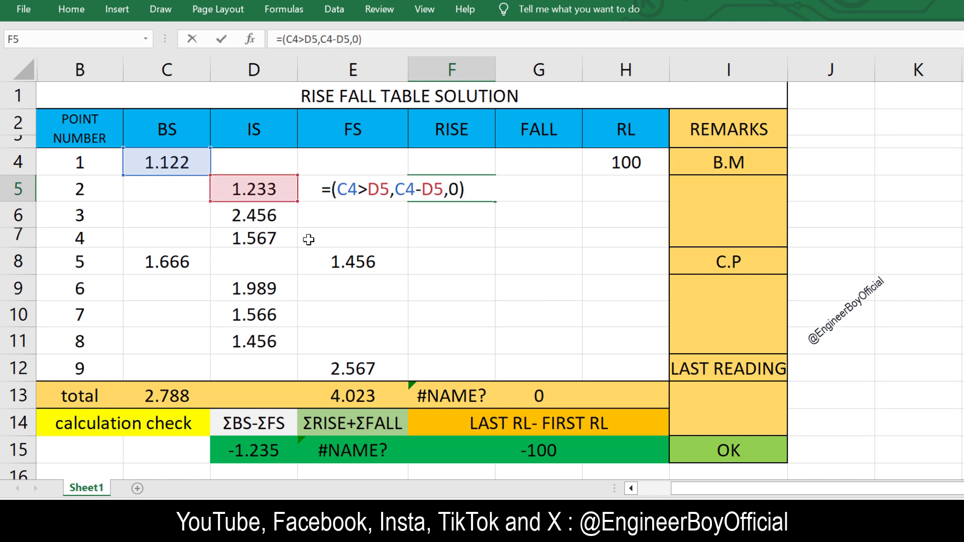
key("Return")
left_click(503, 342)
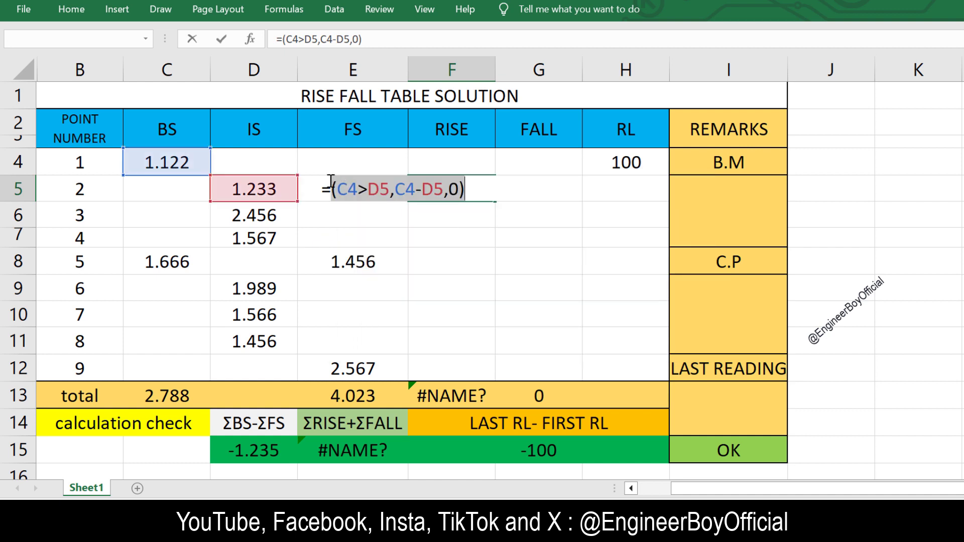
- Add the IF function to the rise formula in F5 so it reads =IF(C4>D5,C4-D5,0)
left_click(330, 181)
type("IF")
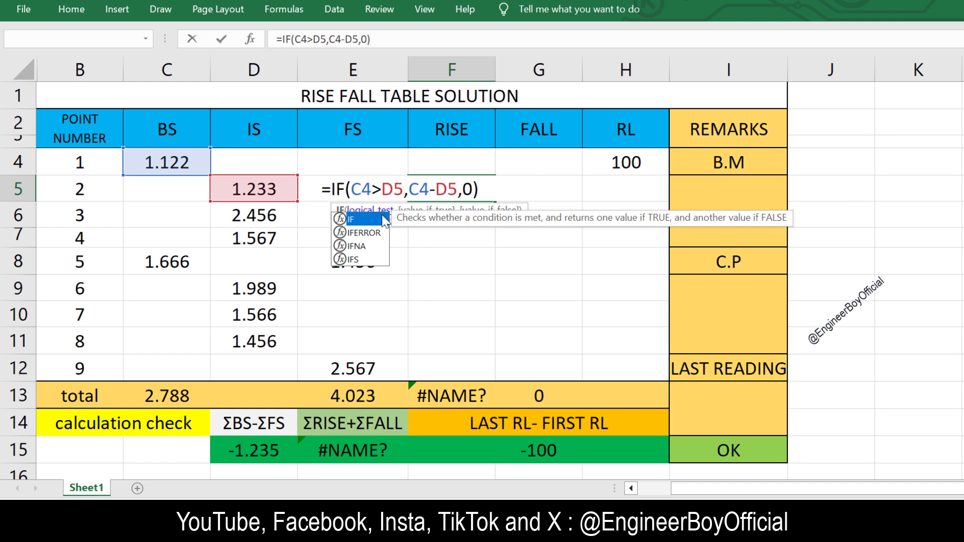
key("Return")
left_click(447, 189)
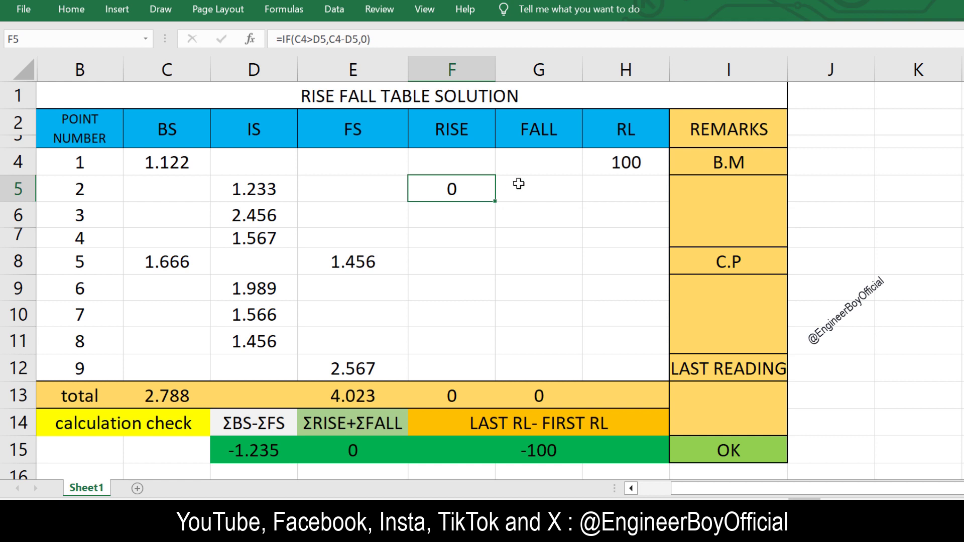
- Enter the fall formula of point 2 as =IF(C4<D5,C4-D5,0) in G5
left_click(535, 184)
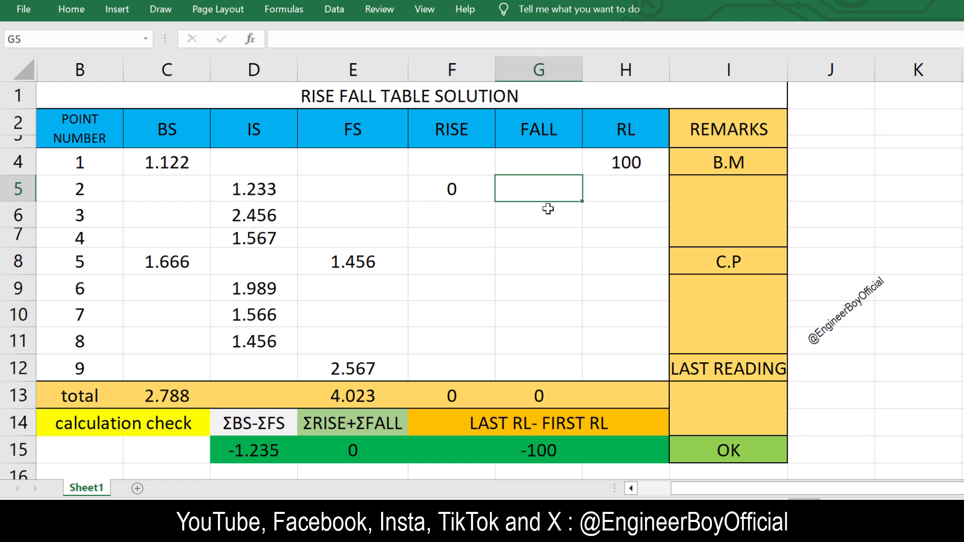
type("=")
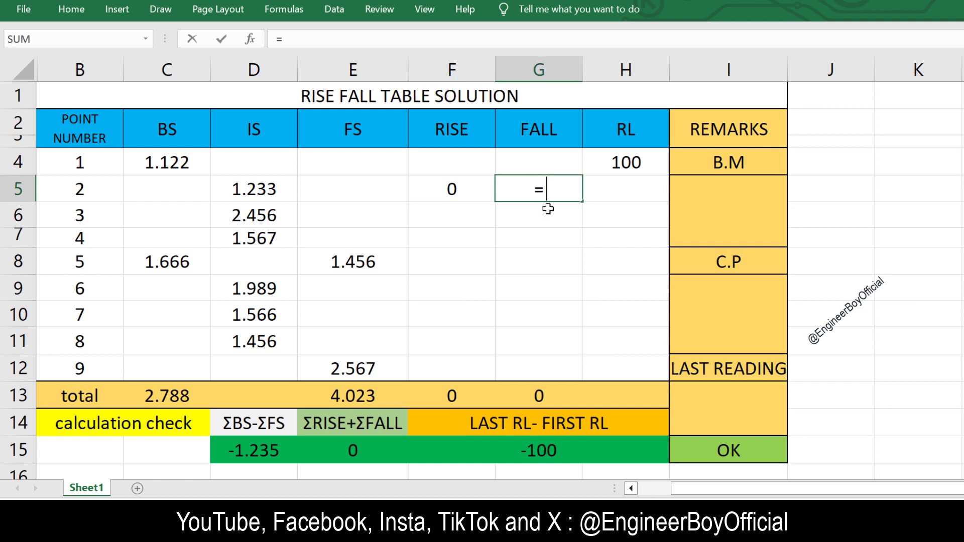
type("IF")
double_click(547, 209)
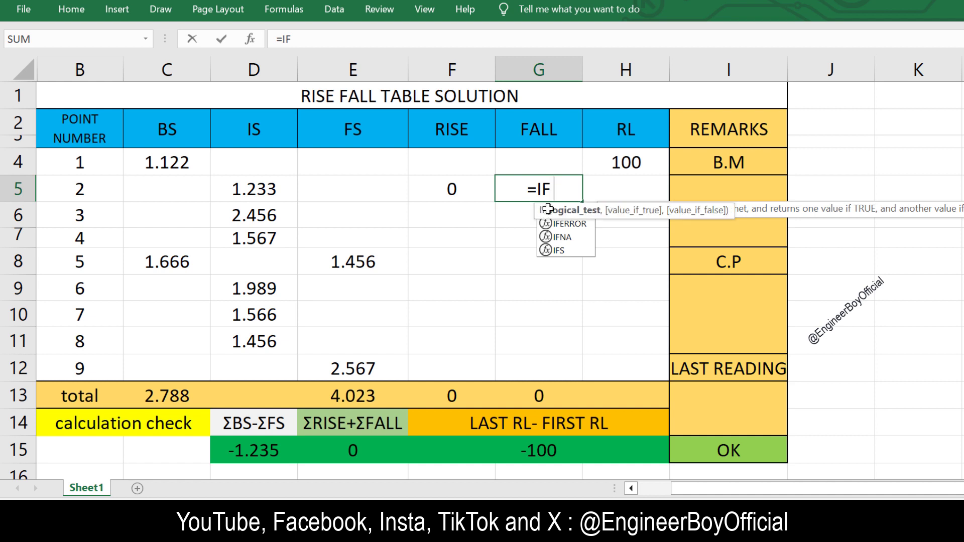
left_click(171, 160)
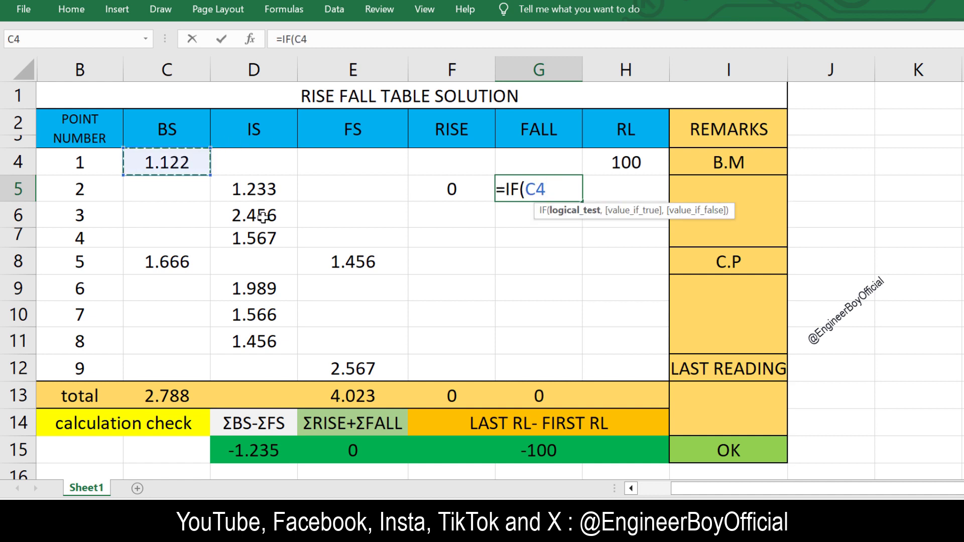
type("<")
left_click(266, 187)
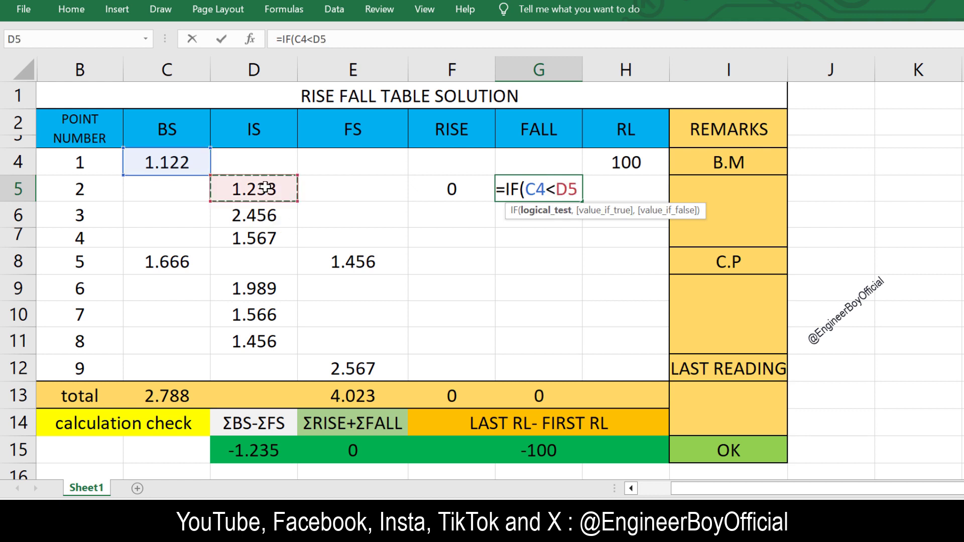
type(",")
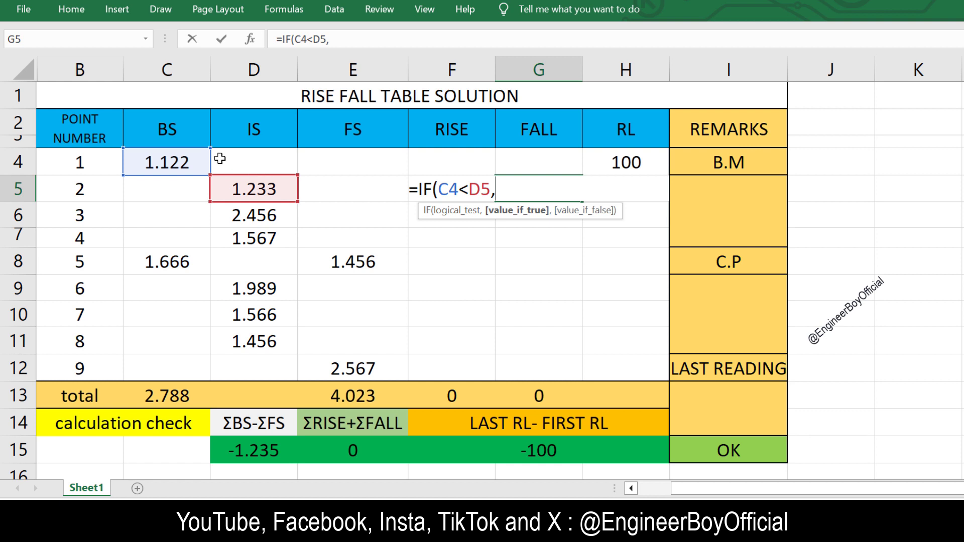
left_click(185, 159)
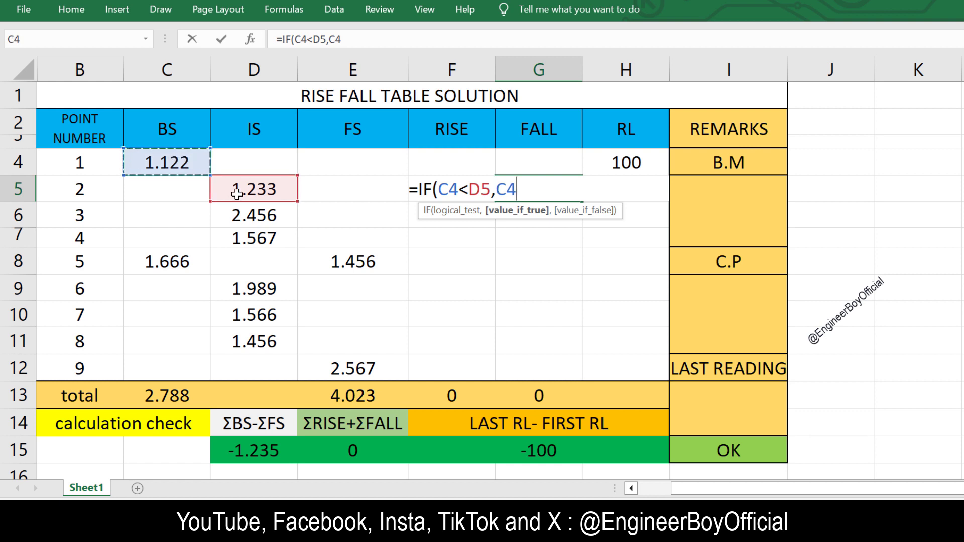
type("-")
left_click(260, 197)
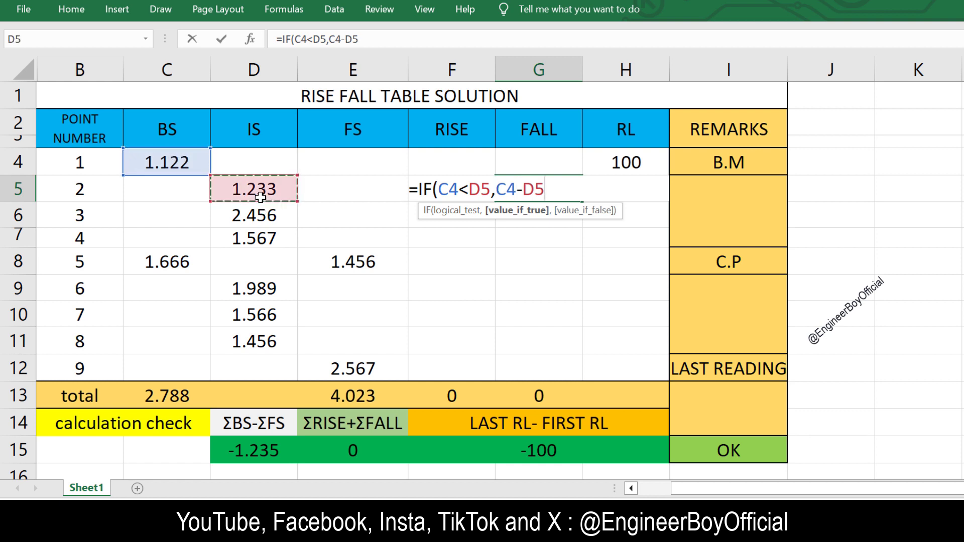
type(",")
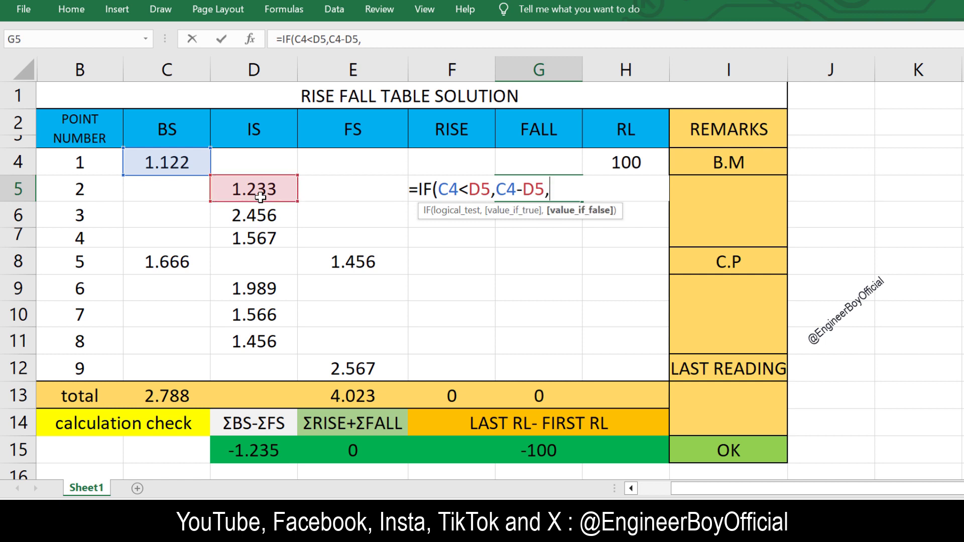
type("0)")
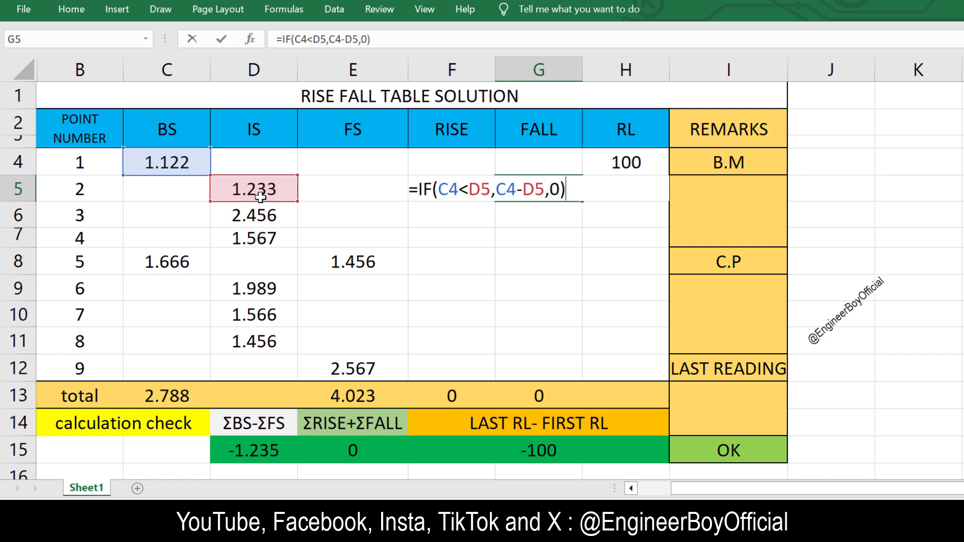
key("Return")
left_click(541, 190)
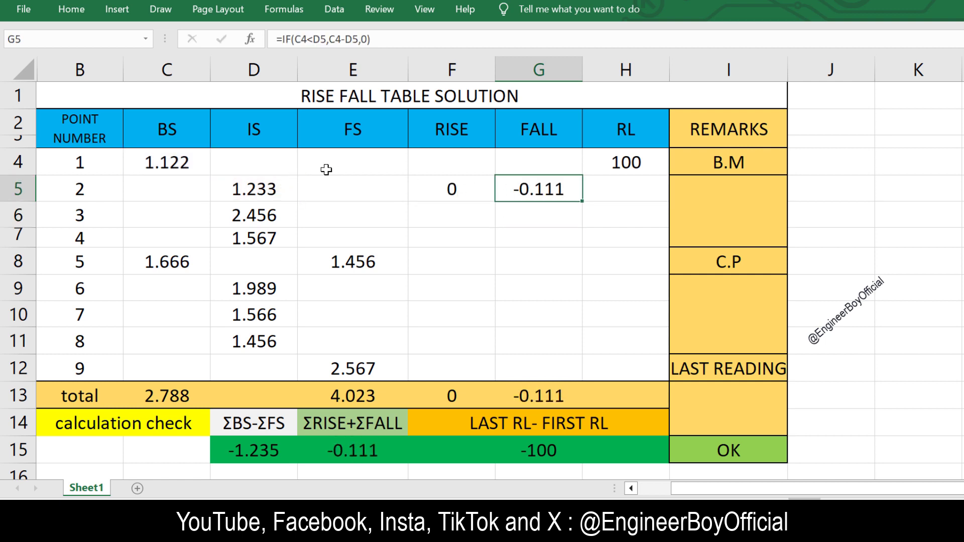
left_click(270, 200)
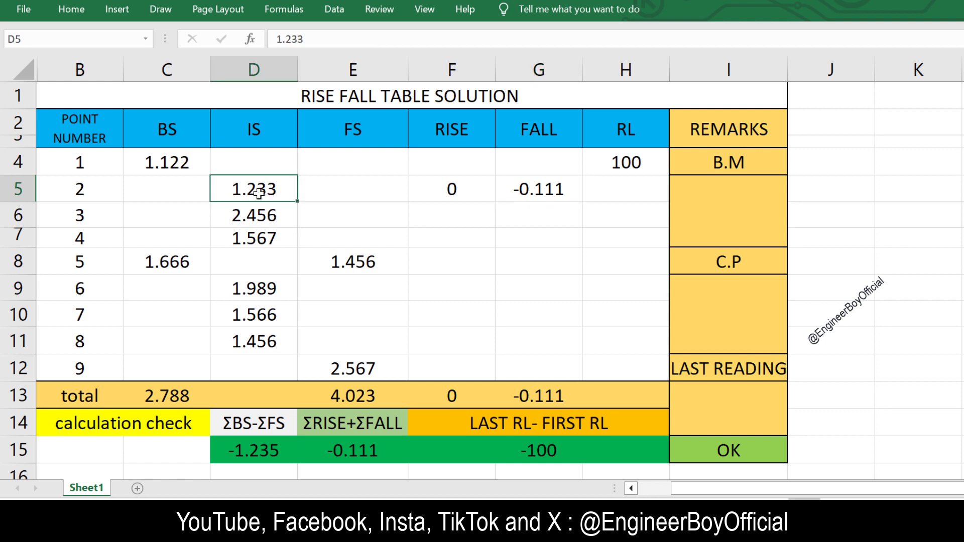
left_click(160, 169)
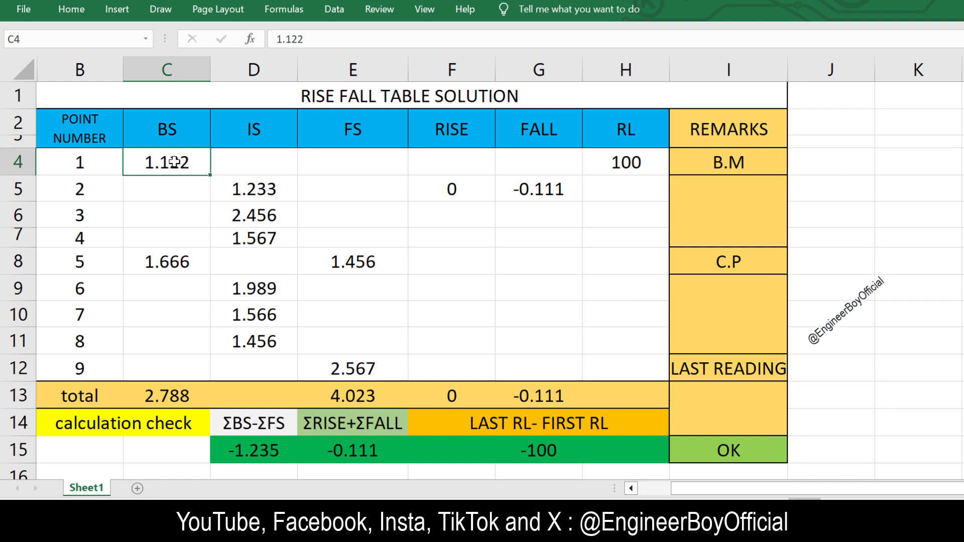
left_click(253, 186)
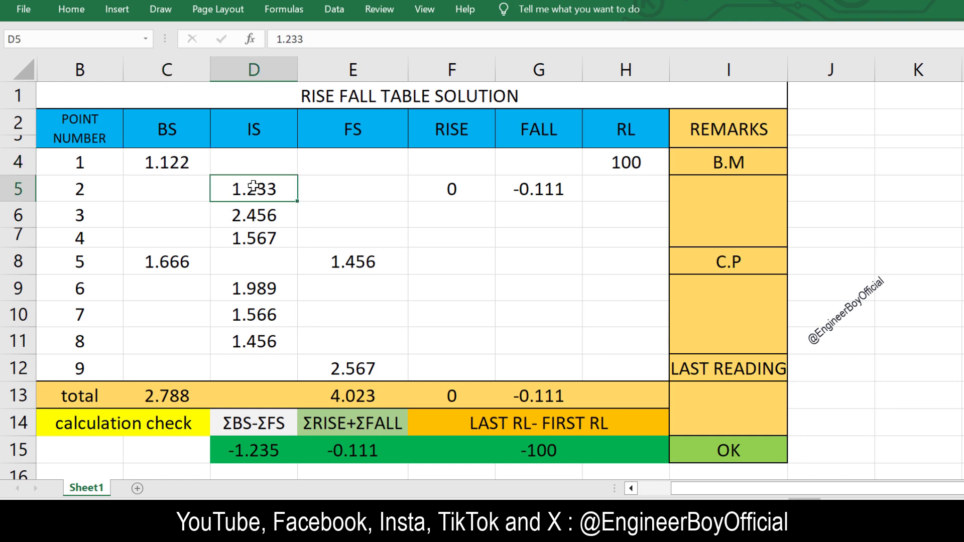
left_click(165, 157)
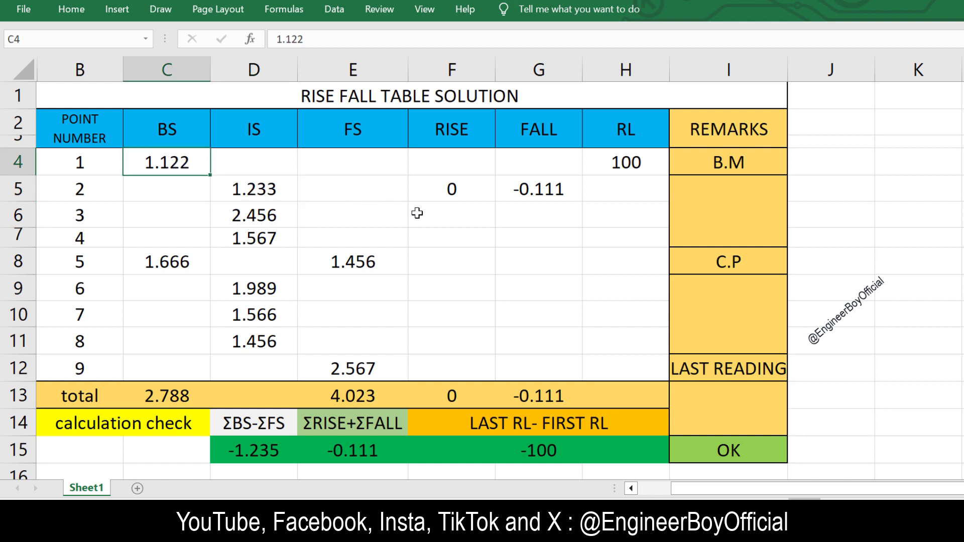
left_click(427, 192)
- Enter the rise formula of point 3 as =IF(D5>D6,D5-D6,0) in F6
left_click(438, 215)
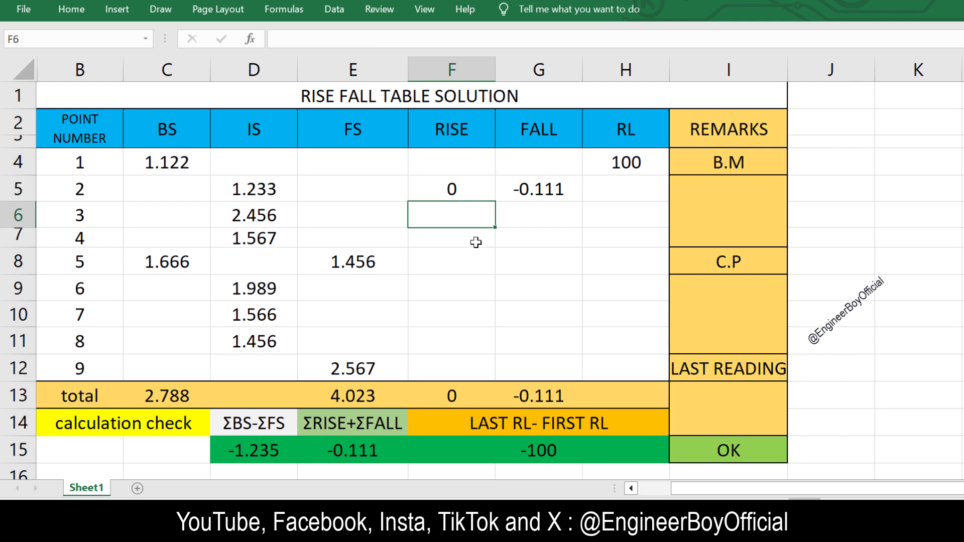
type("=IF(")
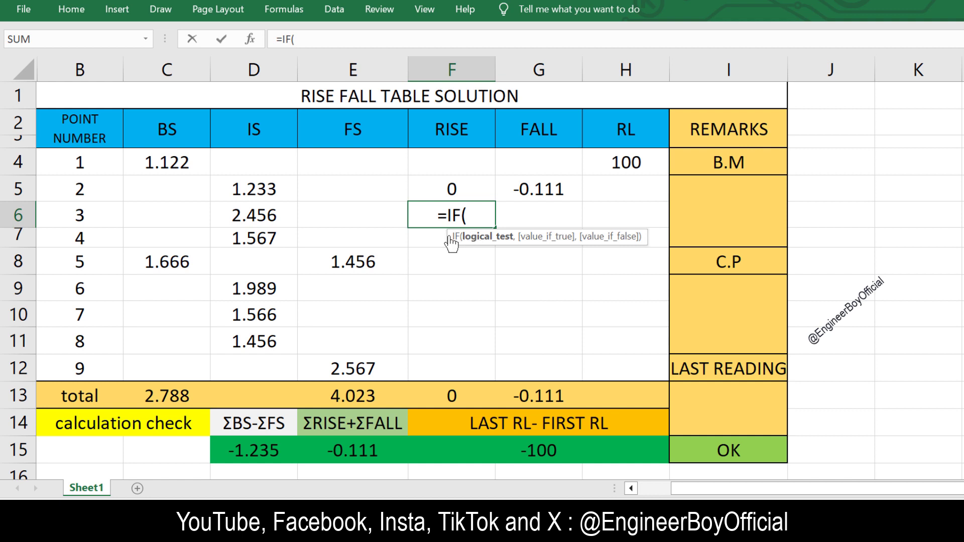
left_click(261, 187)
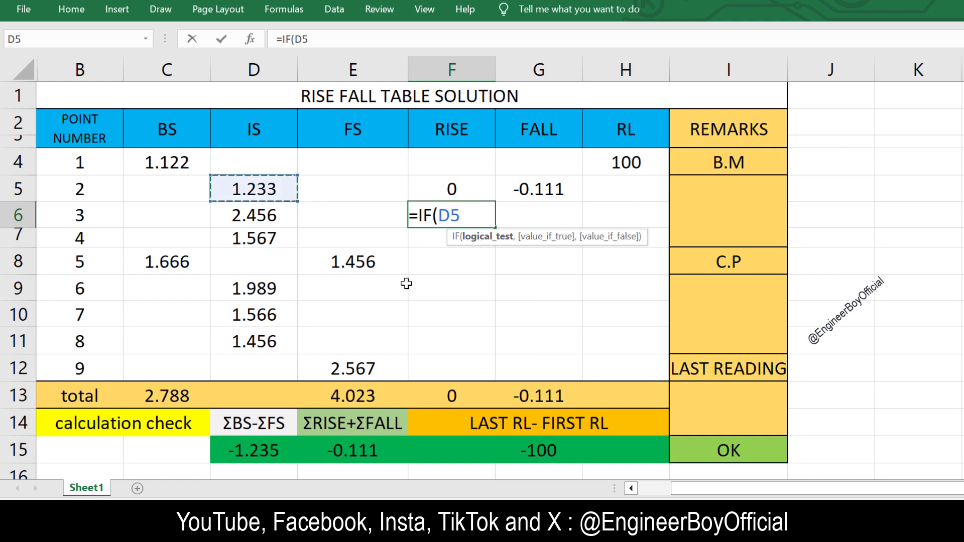
type(">")
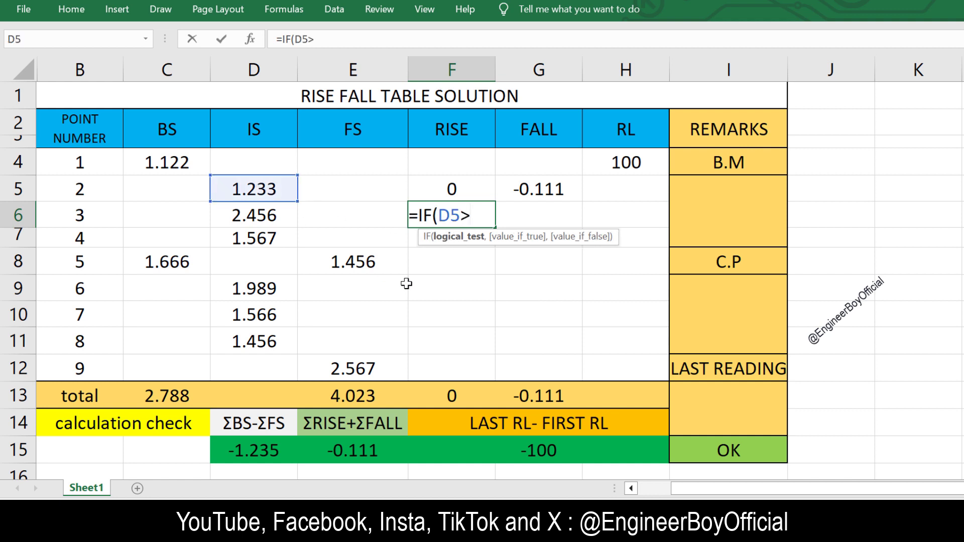
left_click(263, 211)
type(",")
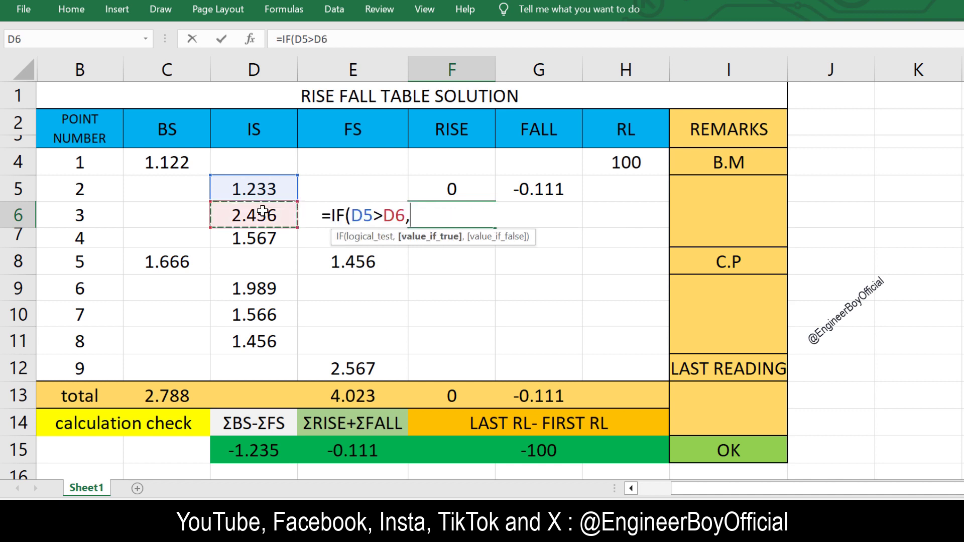
left_click(232, 187)
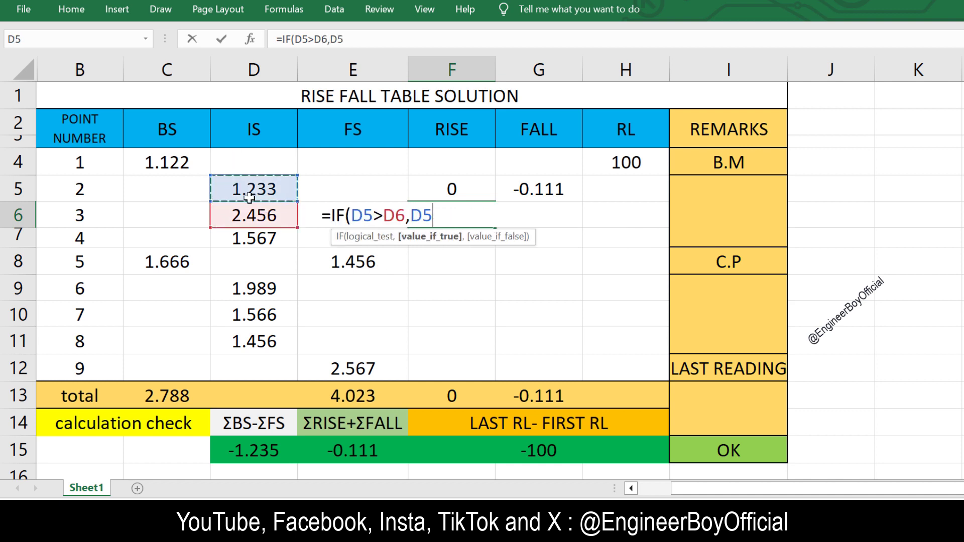
type("-")
left_click(262, 216)
type(",0)")
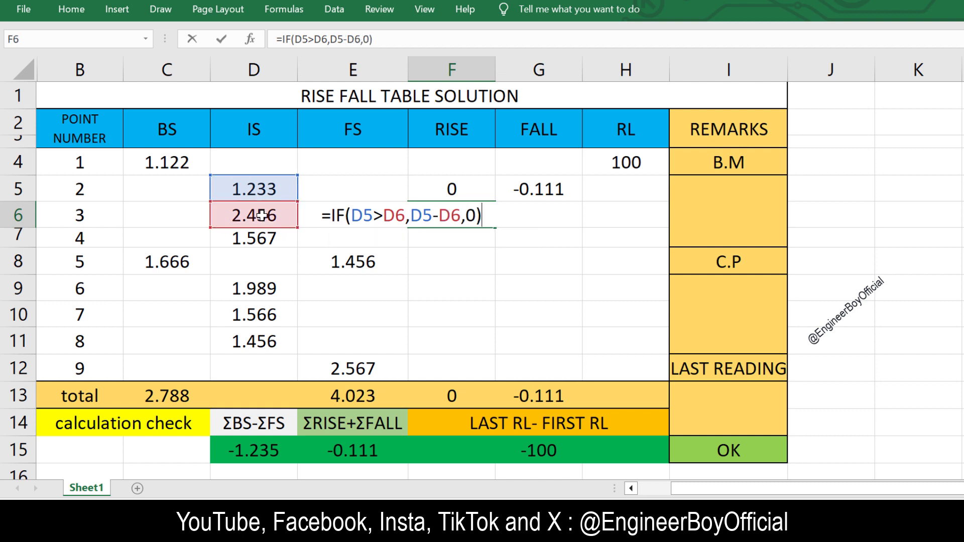
key("Return")
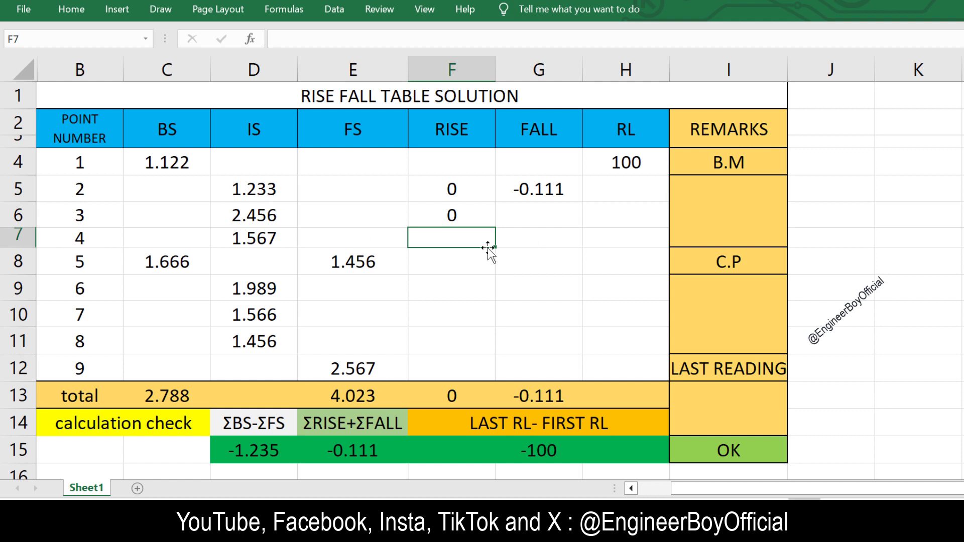
- Enter the fall formula of point 3 as =IF(D5<D6,D5-D6,0) in G6
left_click(531, 210)
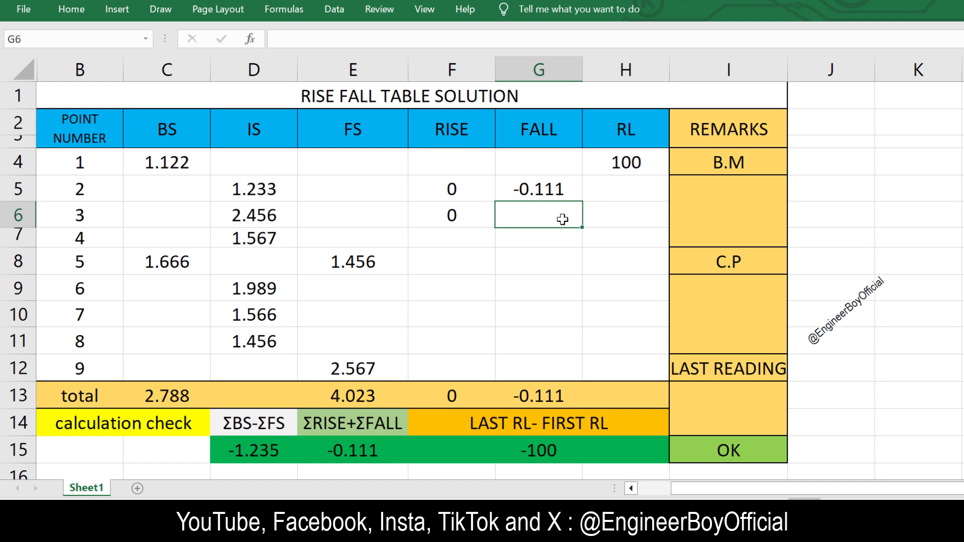
type("=I")
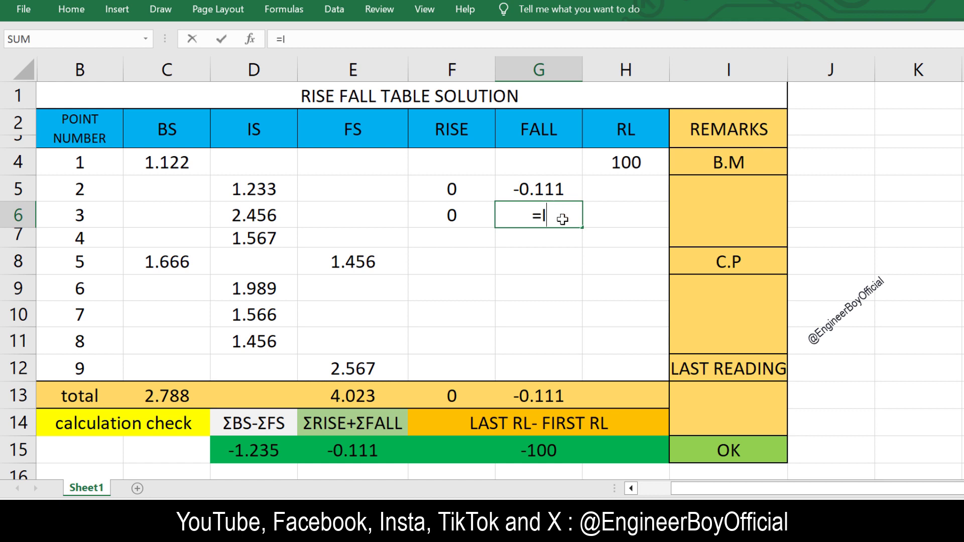
type("F(")
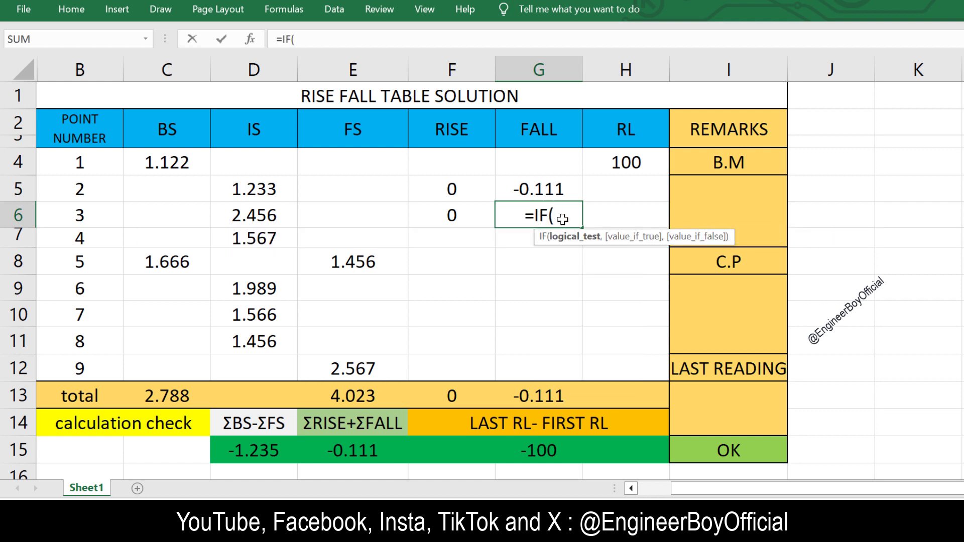
left_click(281, 188)
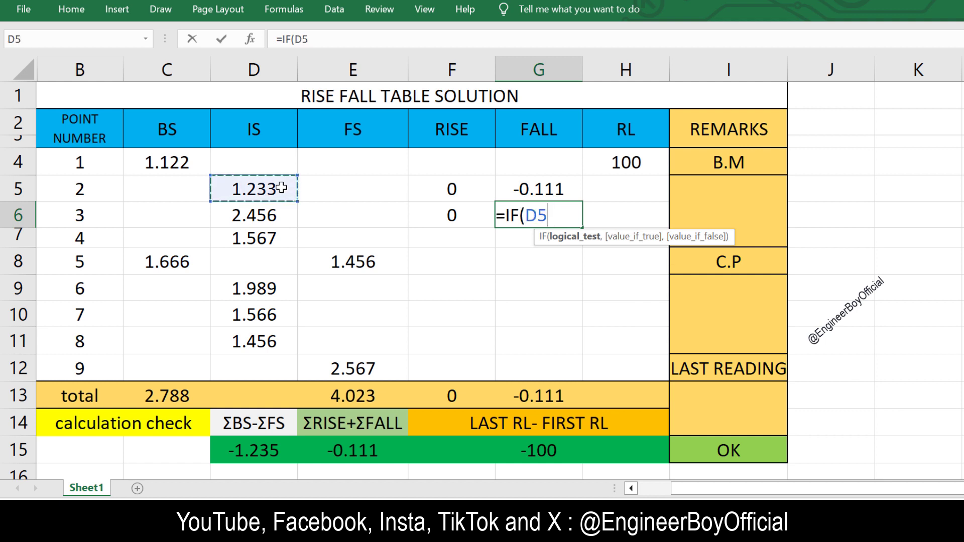
type("<")
left_click(269, 215)
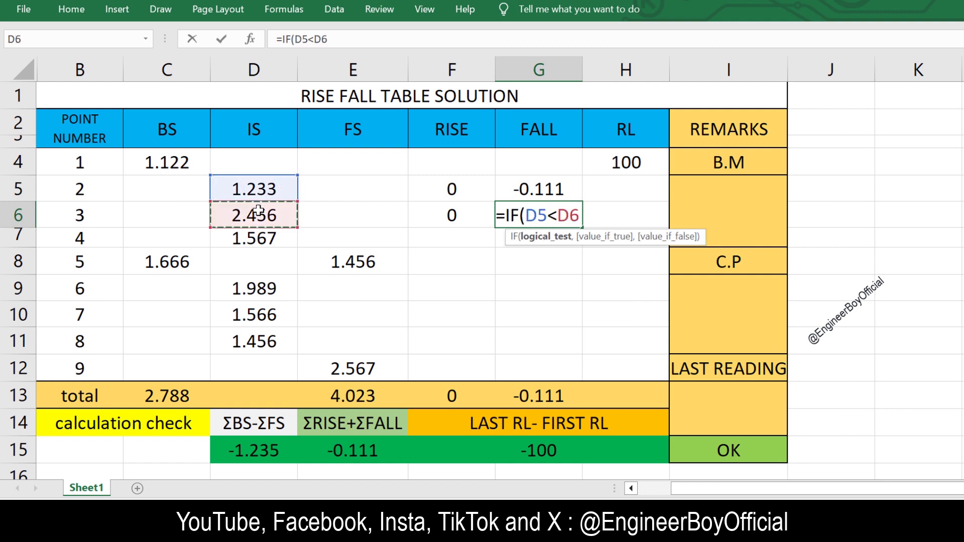
type(",")
left_click(269, 188)
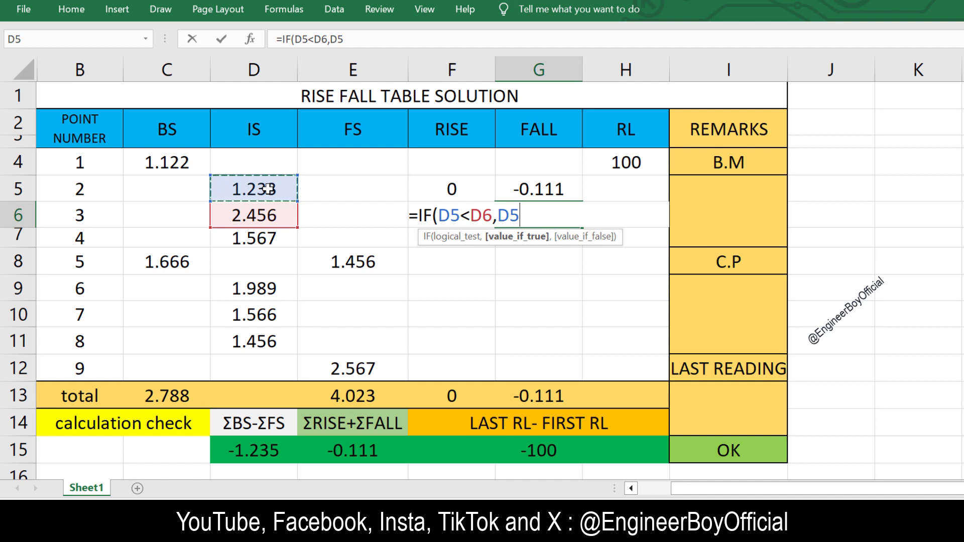
type("-")
left_click(248, 212)
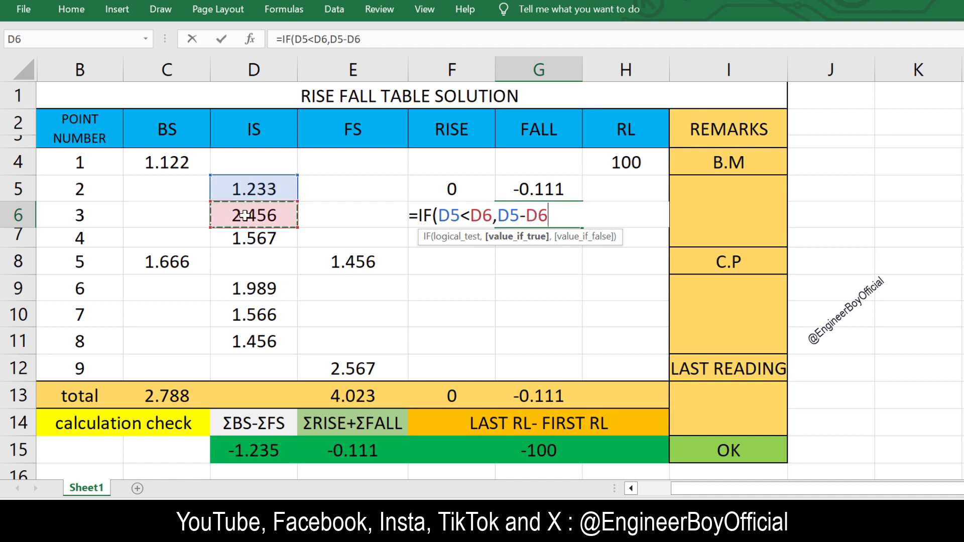
type(",-")
key("BackSpace")
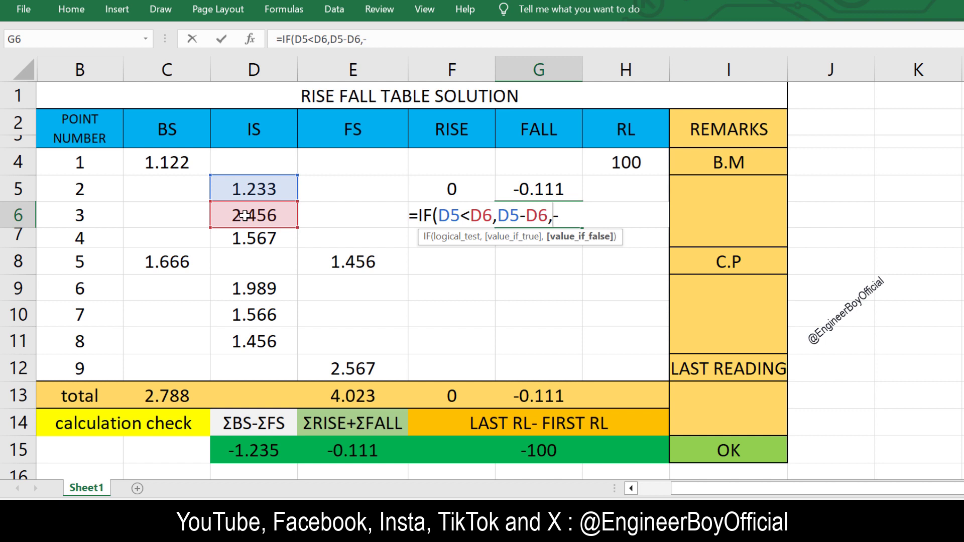
type("0)")
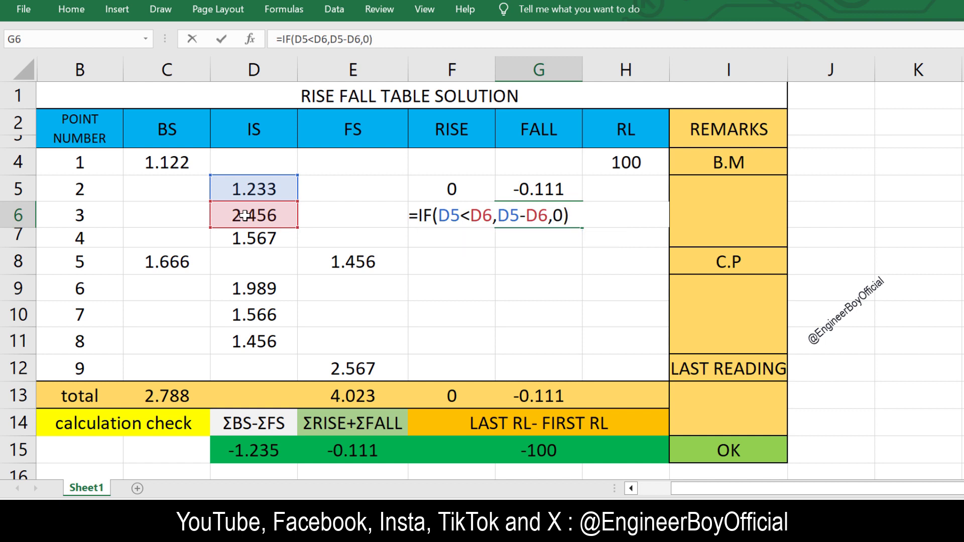
key("Return")
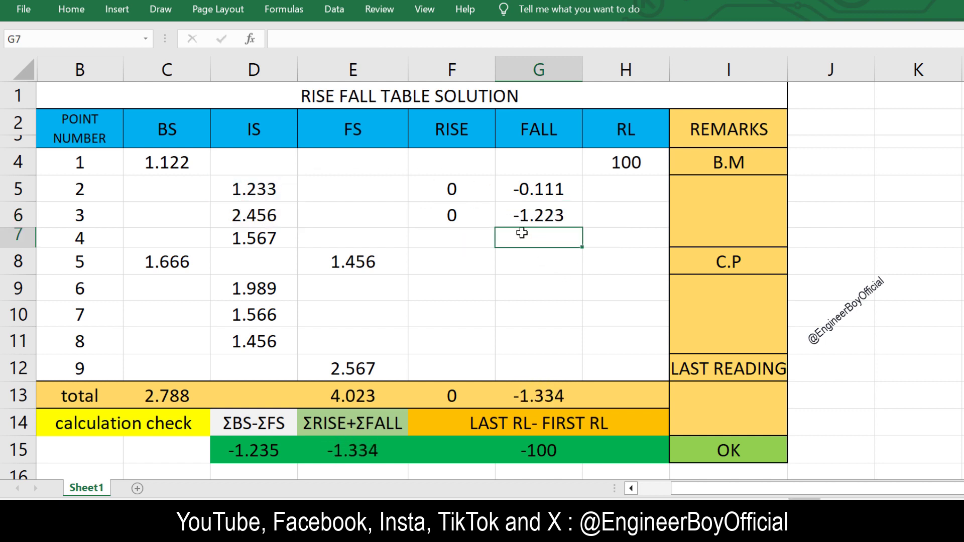
- Fill the rise formula from F6 down to F7 for point 4
left_click(471, 221)
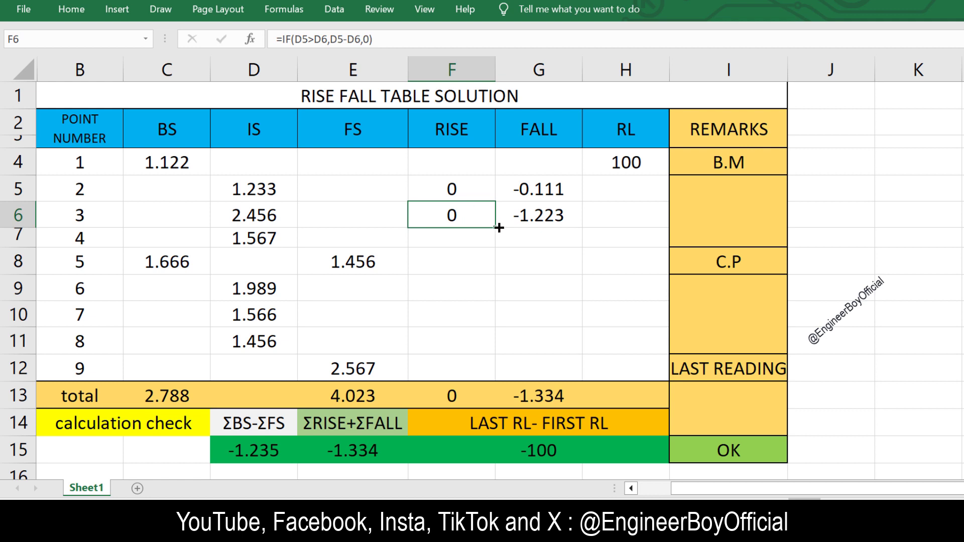
left_click_drag(499, 228, 497, 251)
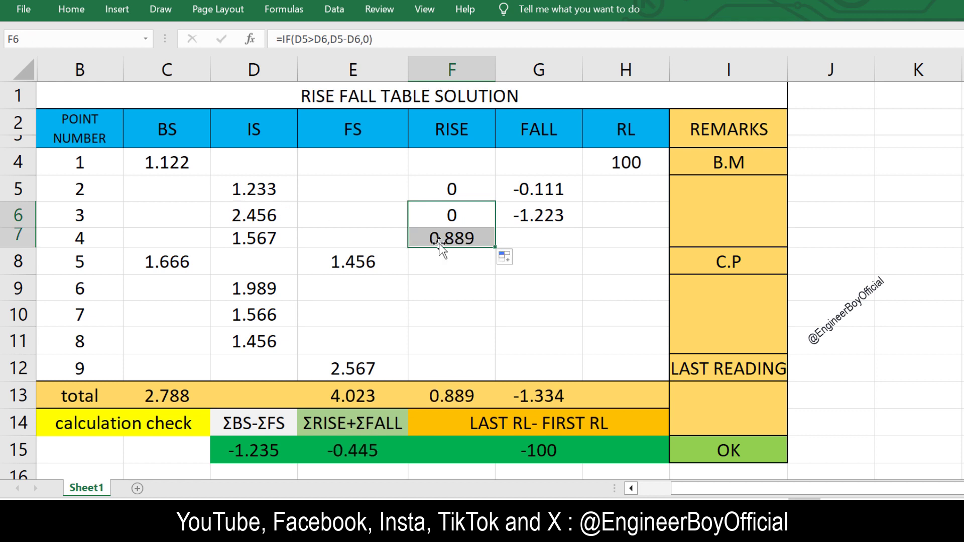
- Fill the fall formula from G6 down to G7 for point 4
left_click(556, 214)
left_click_drag(585, 233, 581, 249)
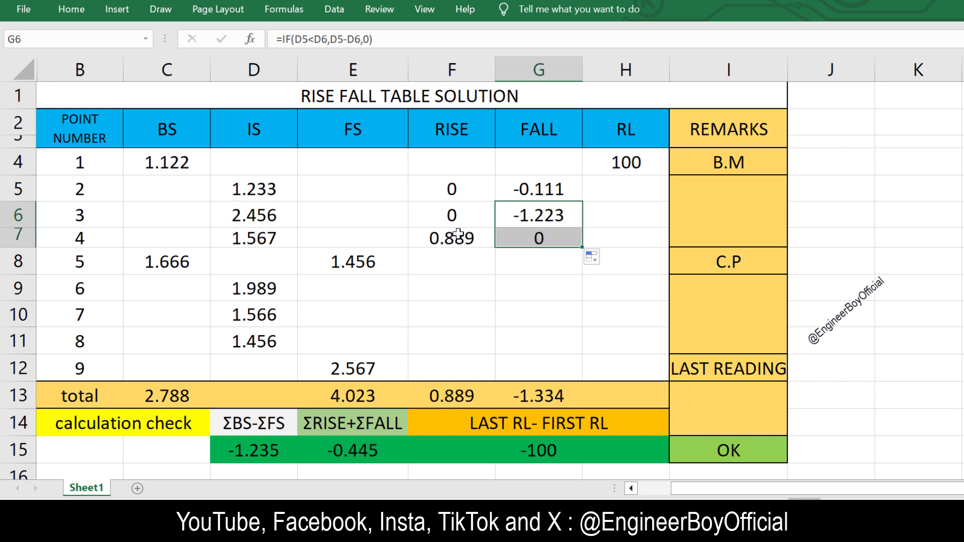
left_click(459, 234)
left_click(272, 213)
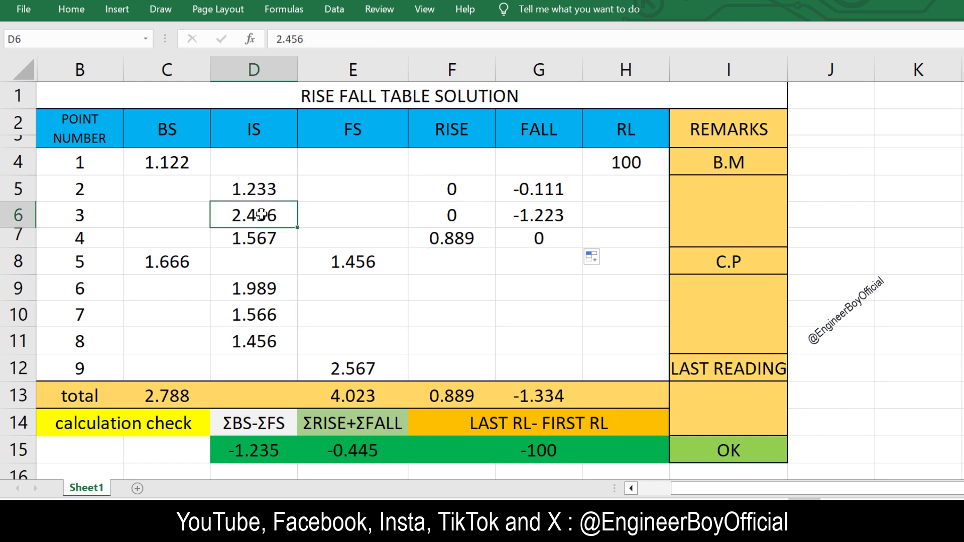
left_click(258, 238)
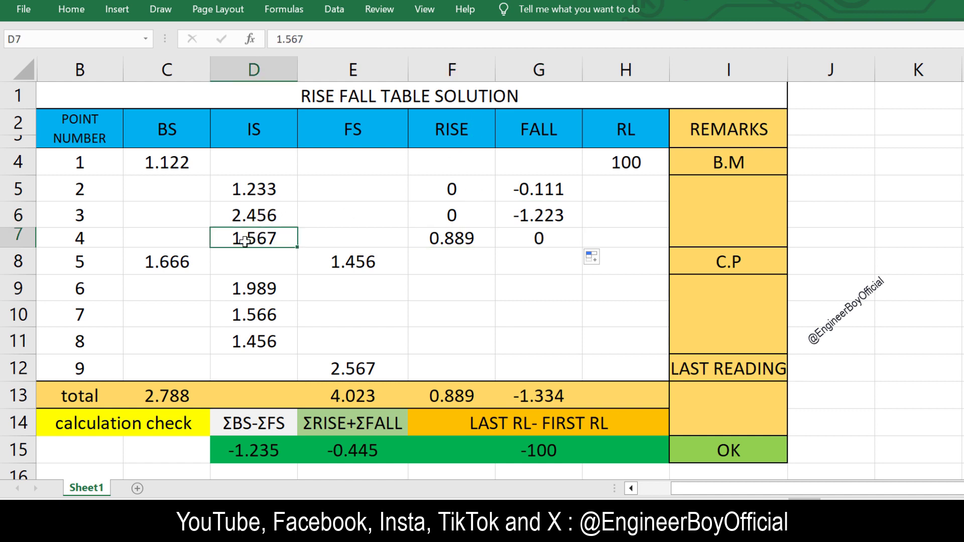
- Enter the rise formula of point 5 as =IF(D7>E8,D7-E8,0) in F8
left_click(457, 260)
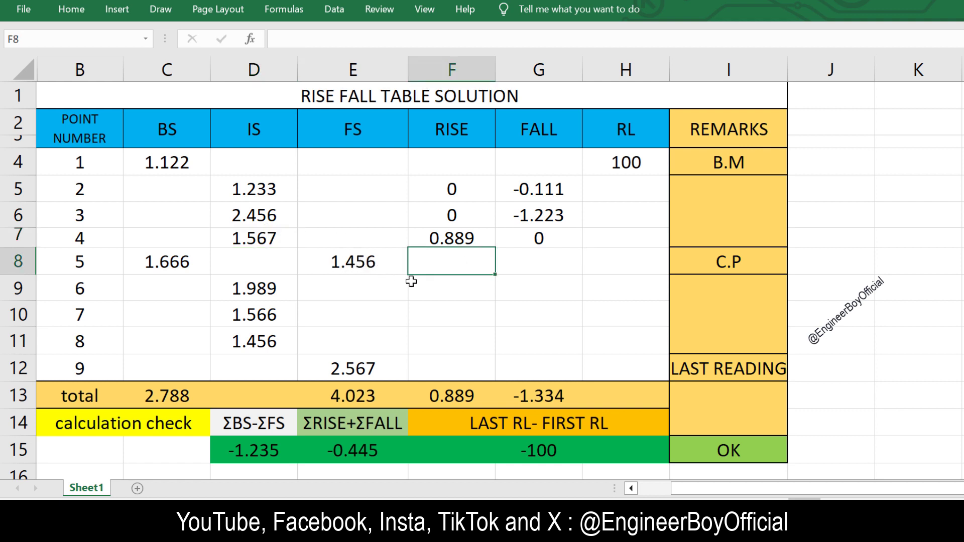
type("=IF(")
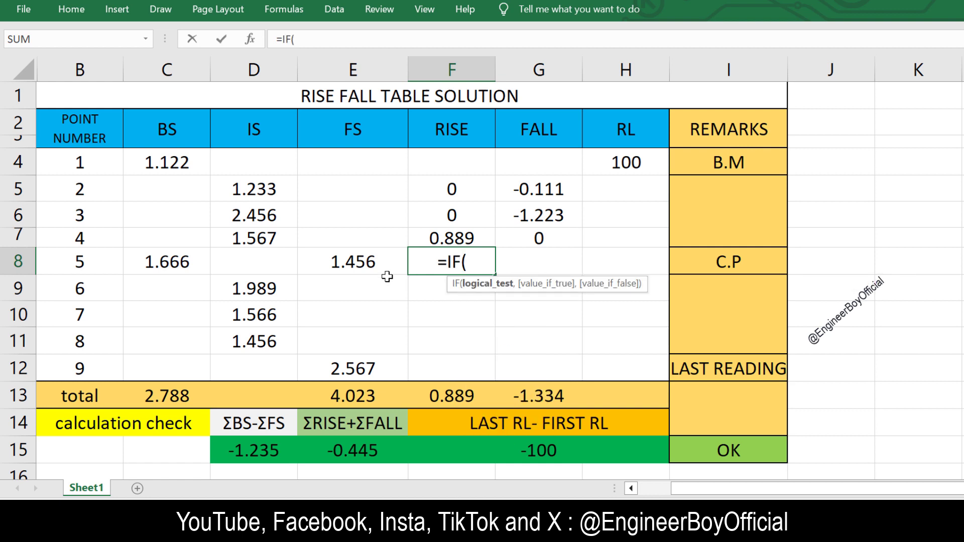
left_click(272, 240)
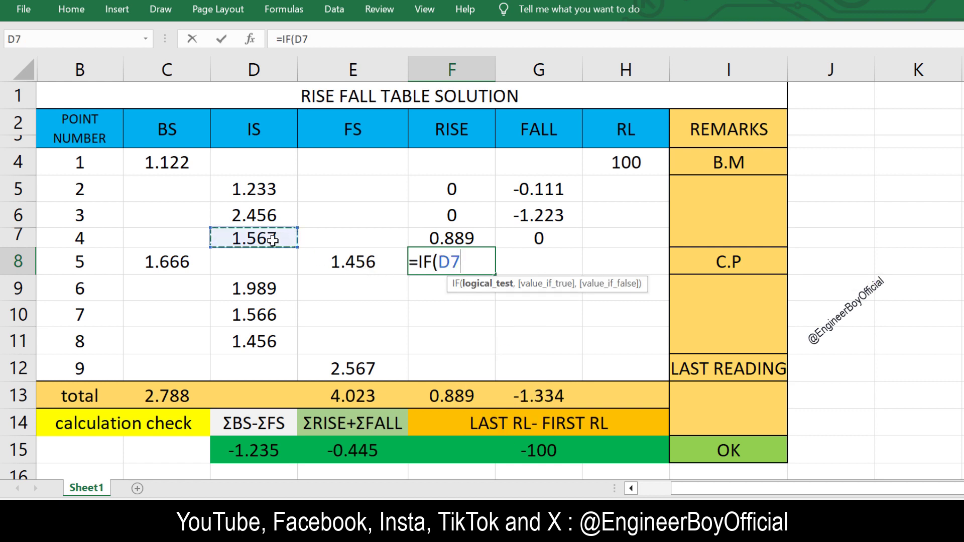
type(">")
left_click(337, 257)
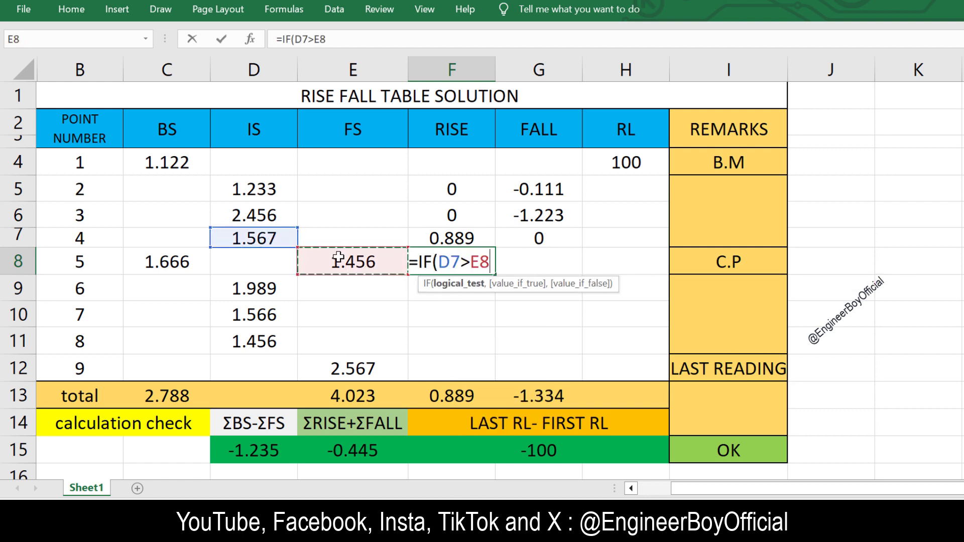
type(",")
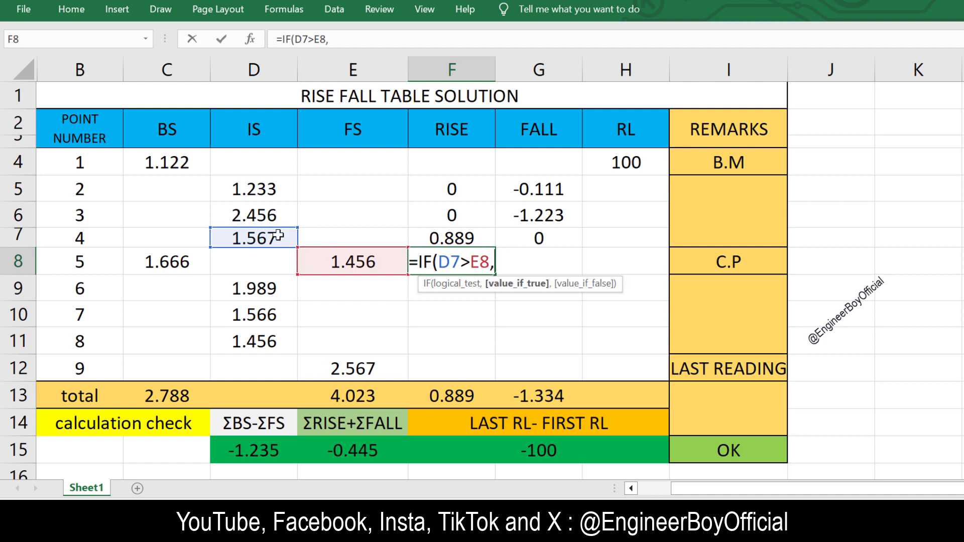
left_click(260, 233)
type("-")
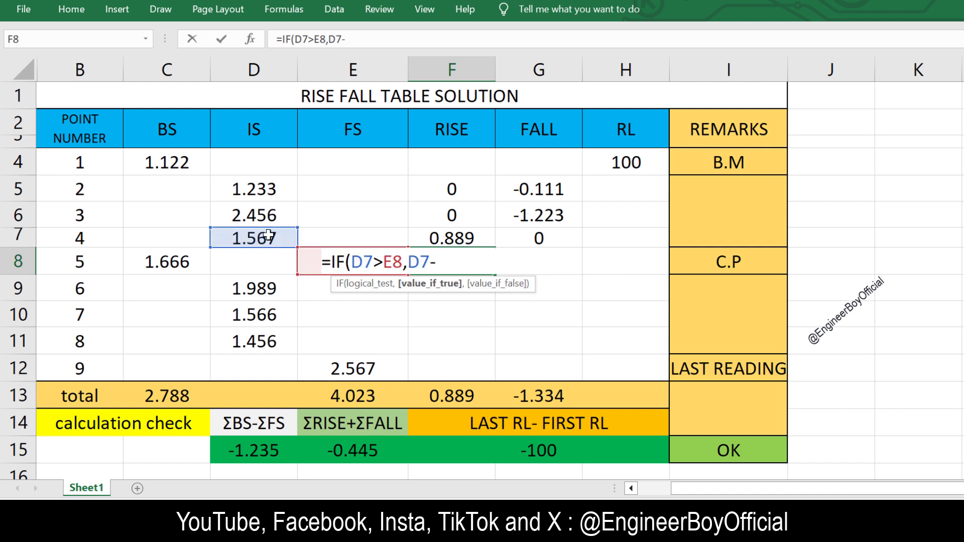
left_click(312, 265)
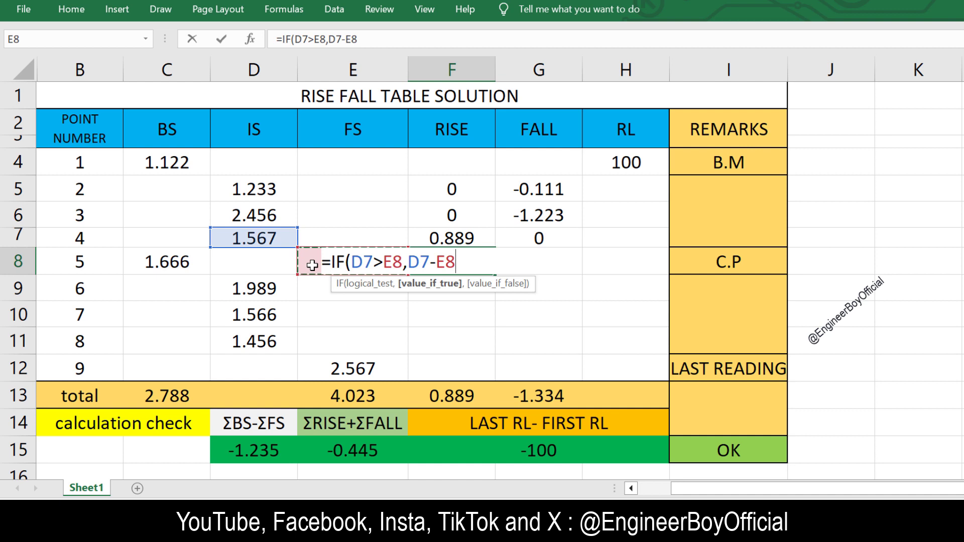
type(",")
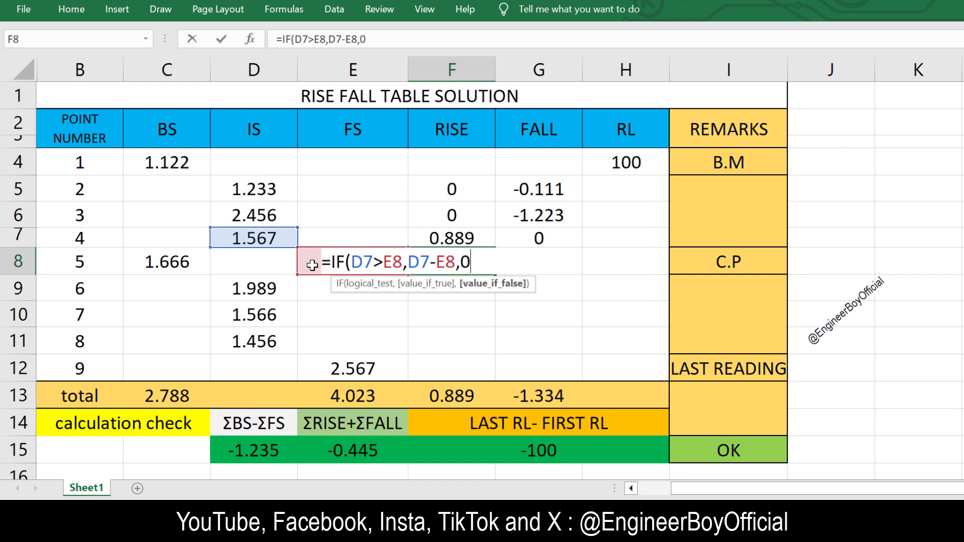
type("0)")
key("Return")
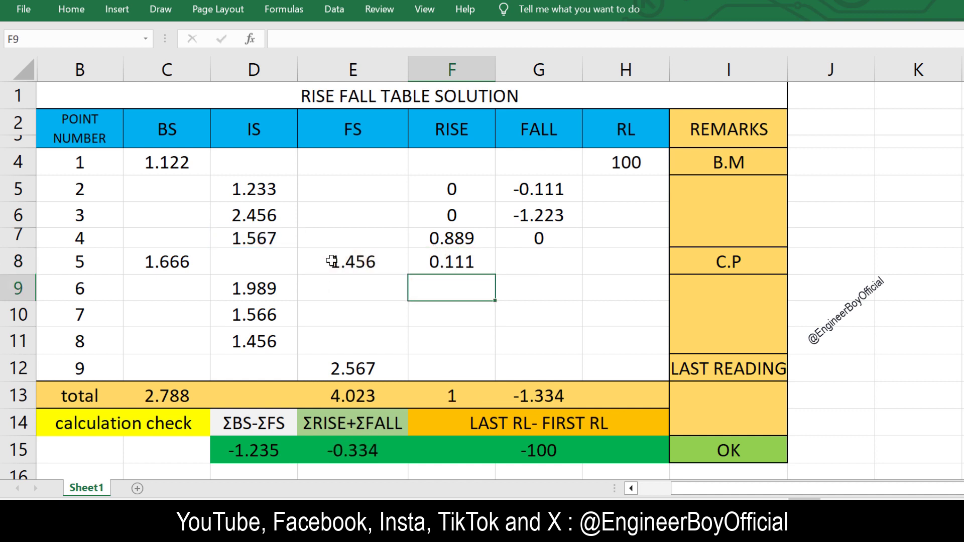
left_click(448, 258)
- Enter the fall formula of point 5 as =IF(D7<E8,D7-E8,0) in G8
left_click(554, 260)
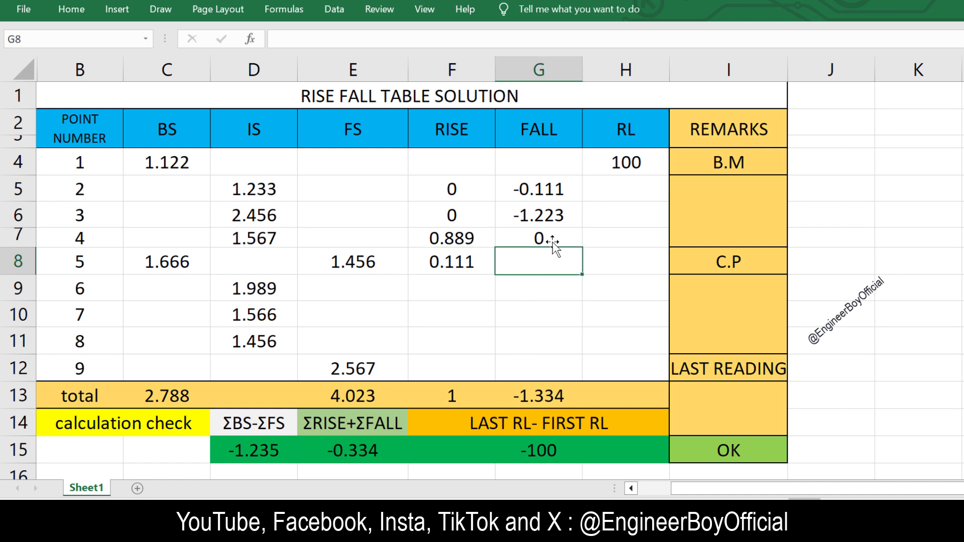
type("=IF(")
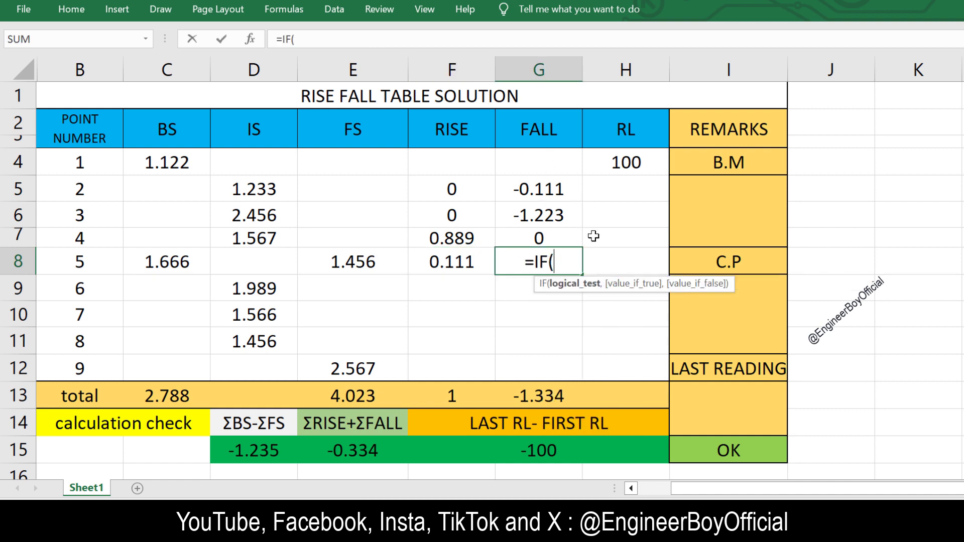
left_click(268, 237)
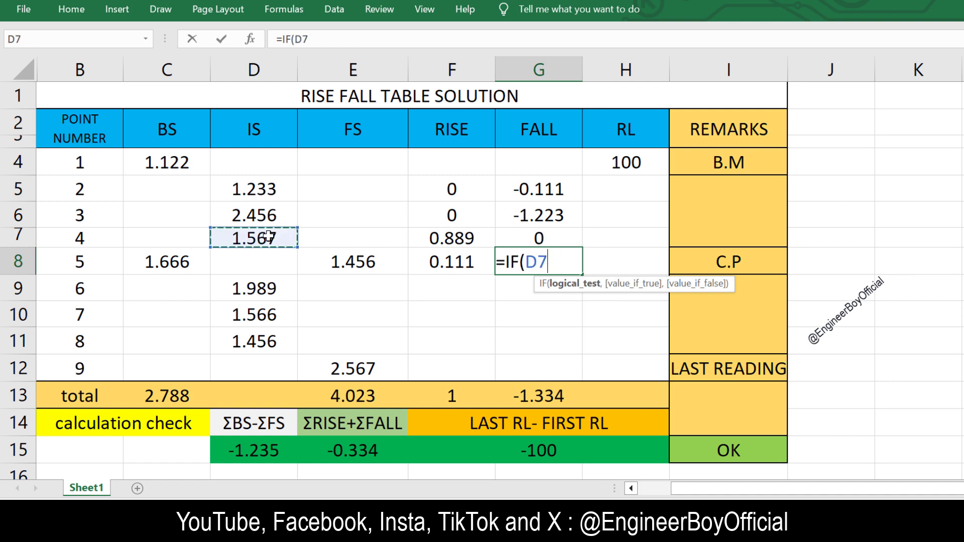
type("<")
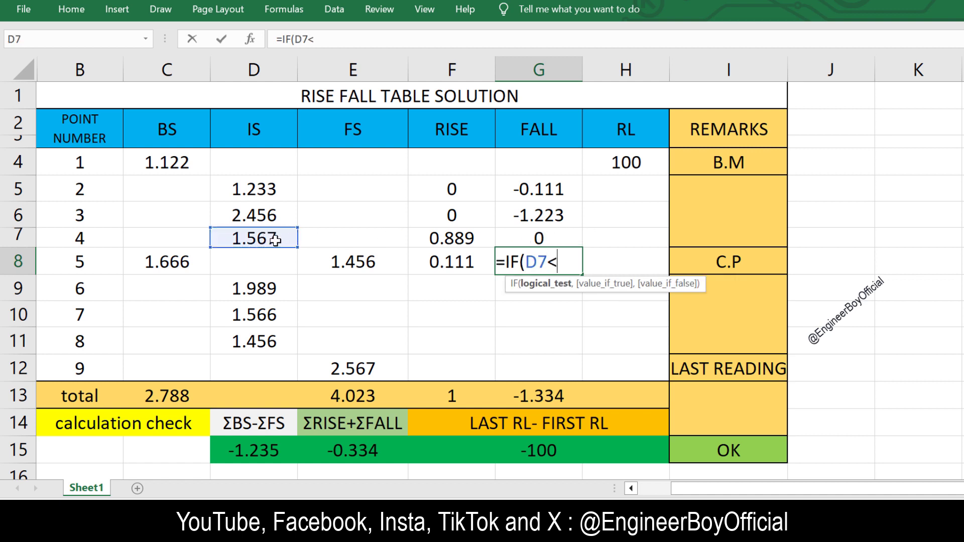
left_click(354, 260)
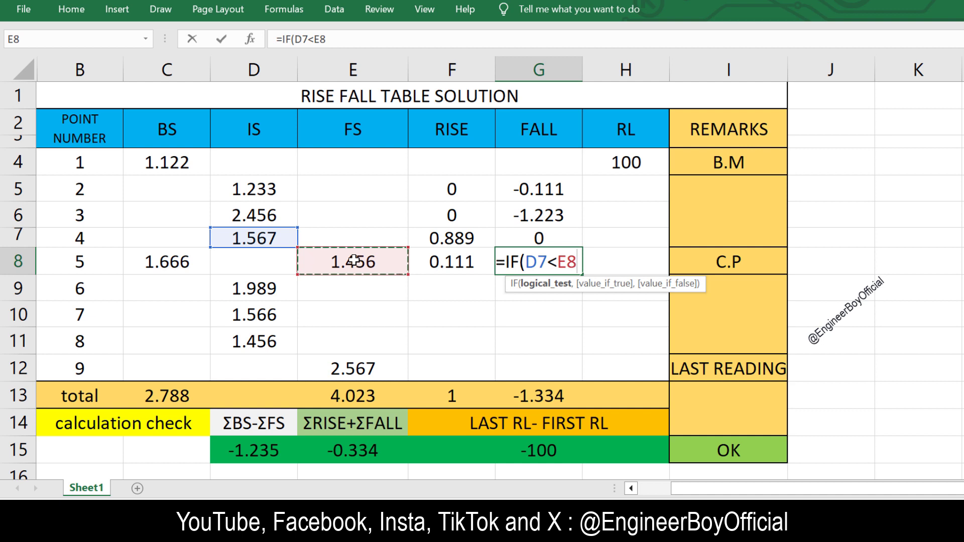
type(",")
left_click(280, 242)
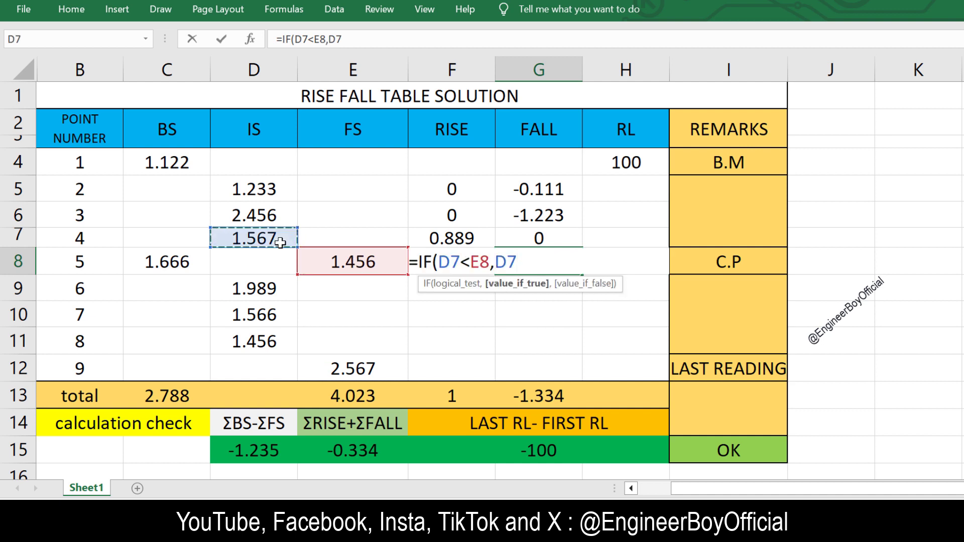
type("-")
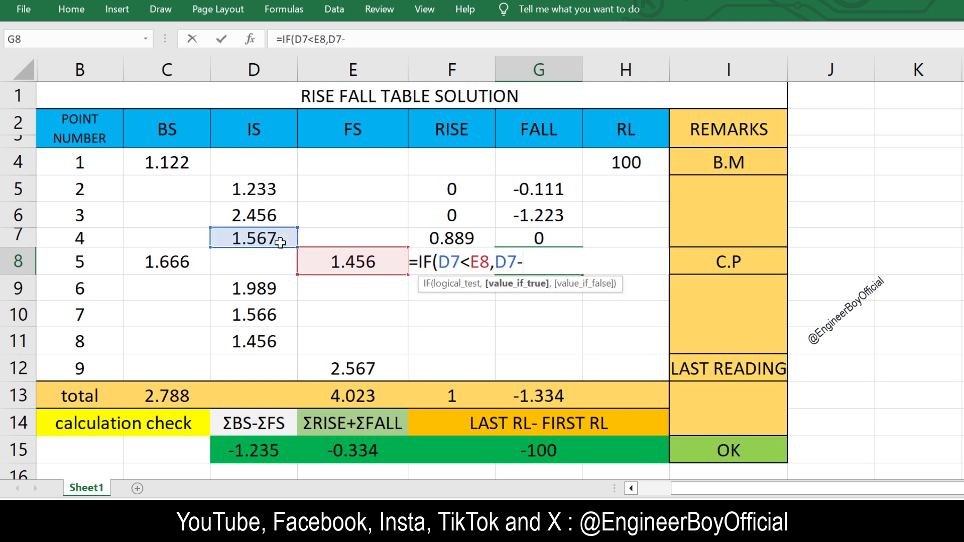
left_click(337, 267)
type(",")
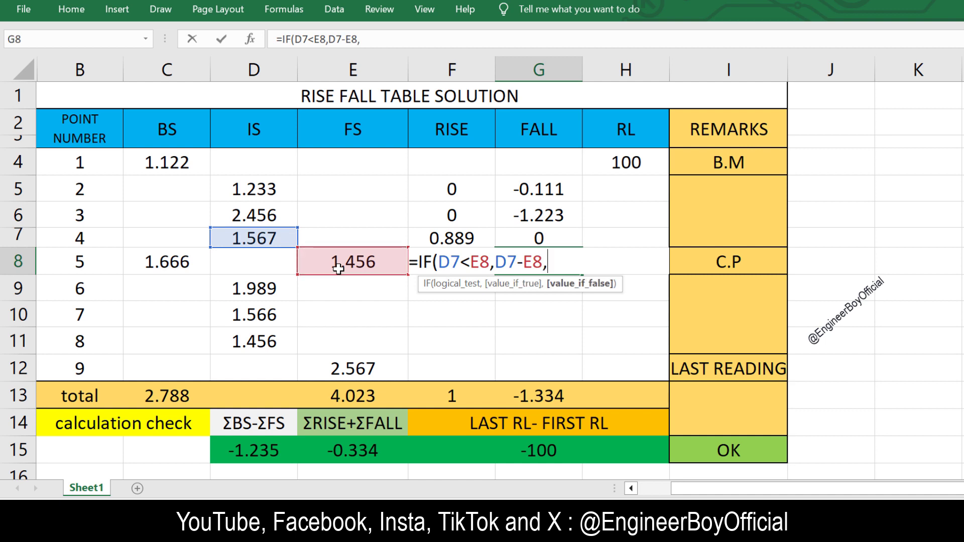
type("0)")
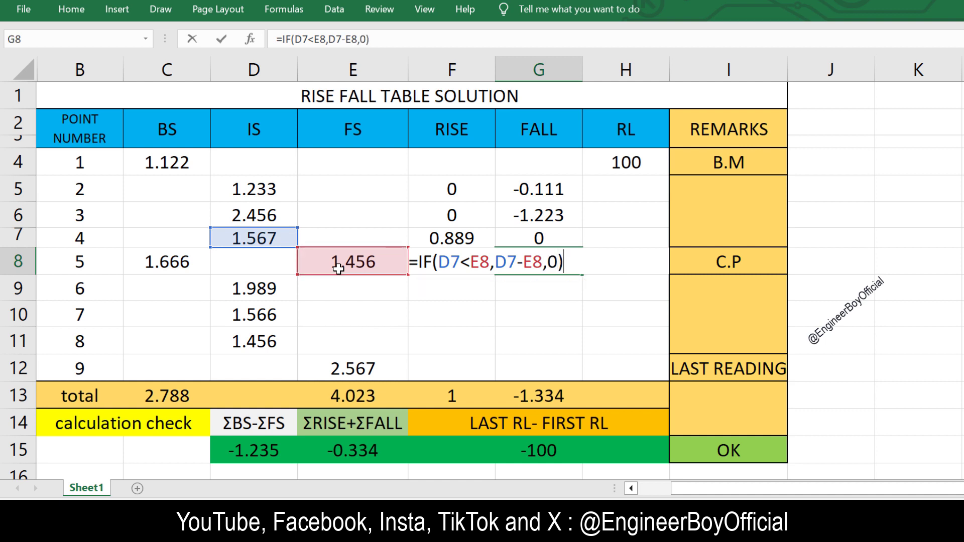
key("Return")
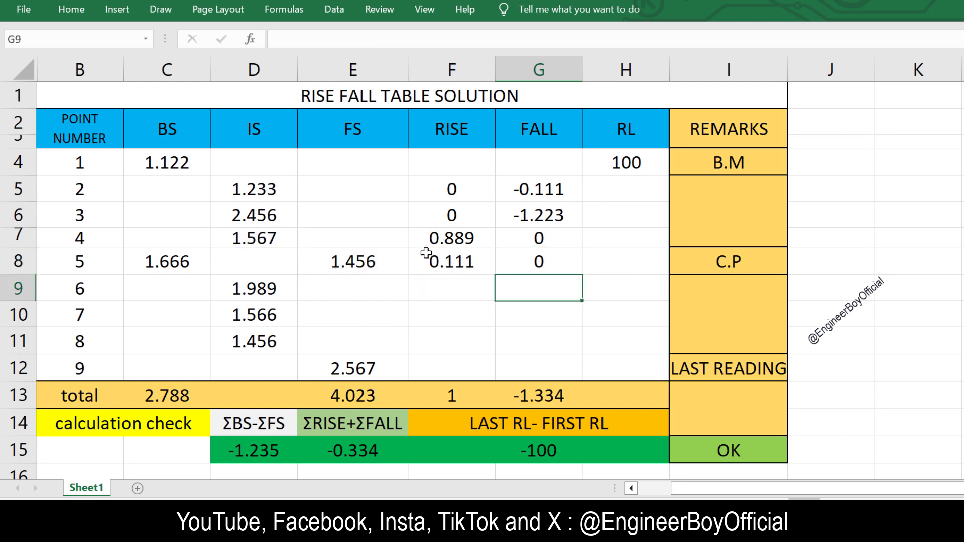
left_click(538, 258)
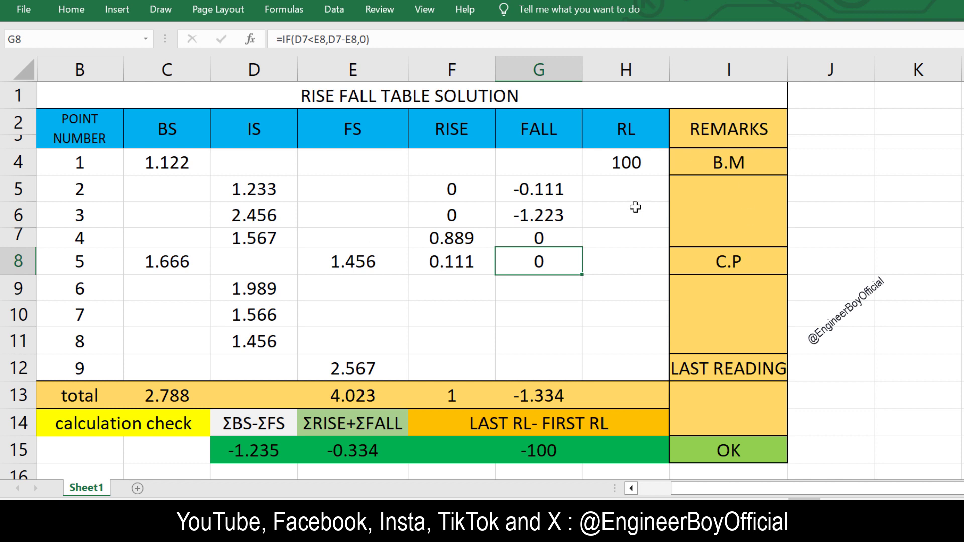
- Enter the rise formula of point 6 as =IF(C8>D9,C8-D9,0) in F9
left_click(443, 290)
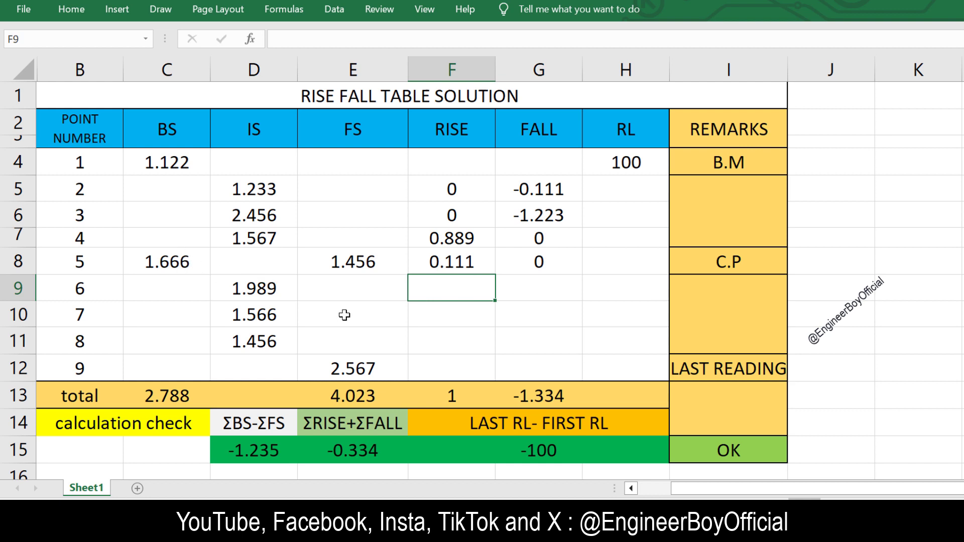
type("=IF(")
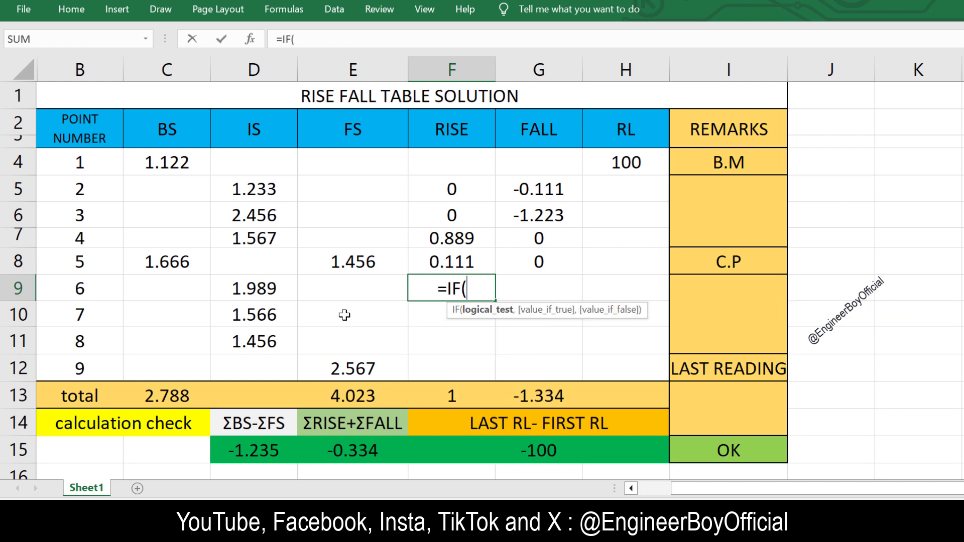
left_click(176, 262)
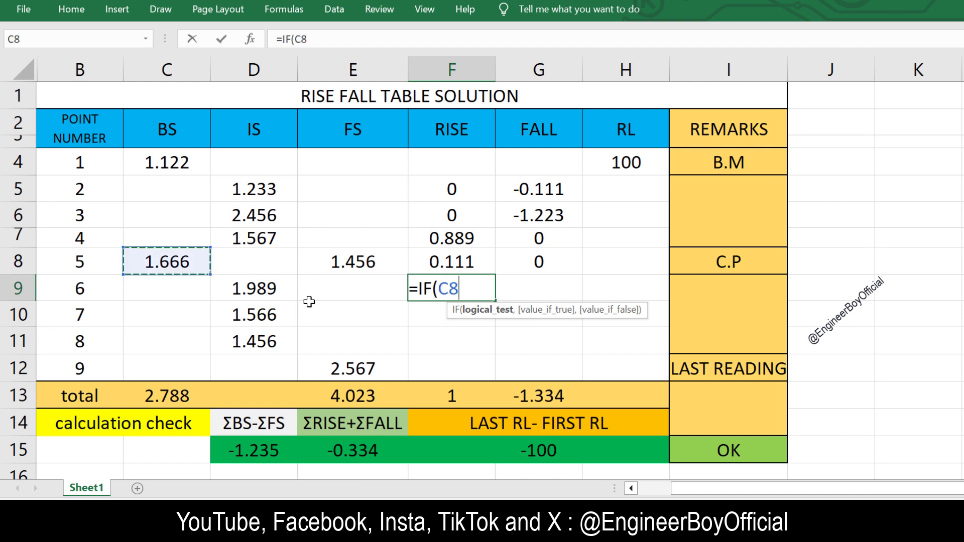
type(">")
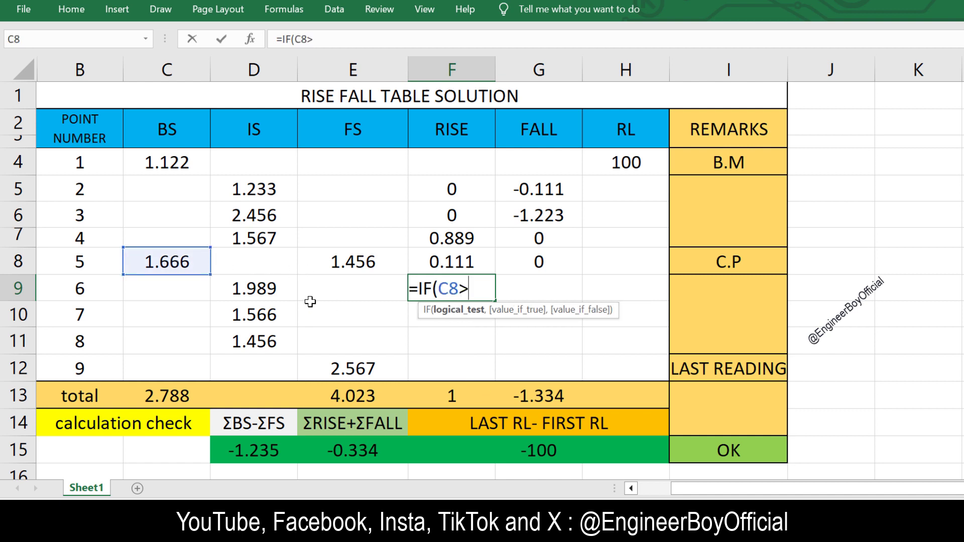
left_click(267, 291)
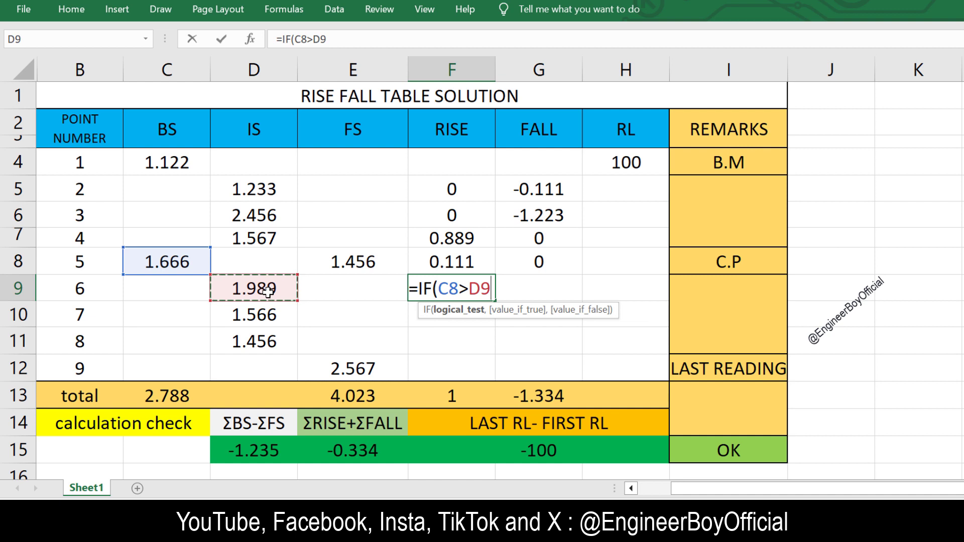
type(",")
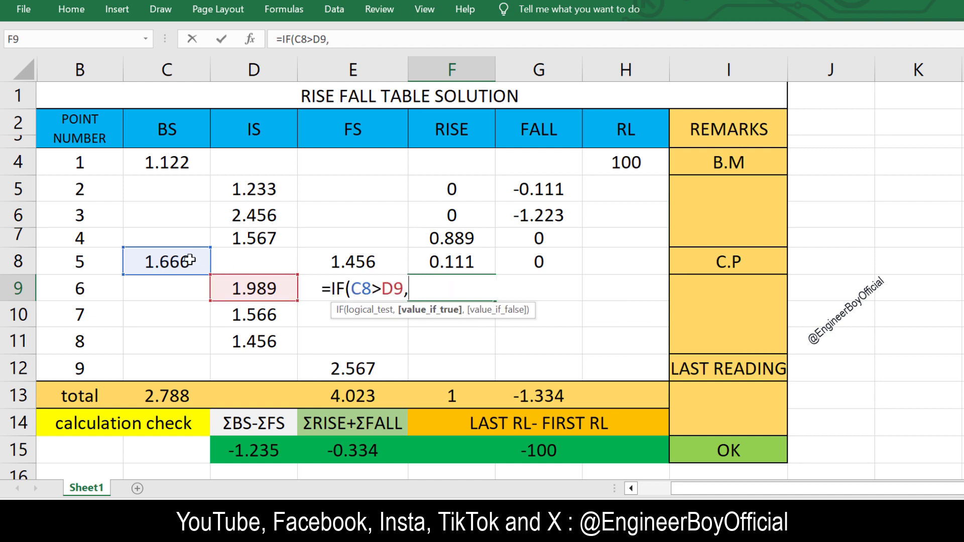
left_click(166, 258)
type("-")
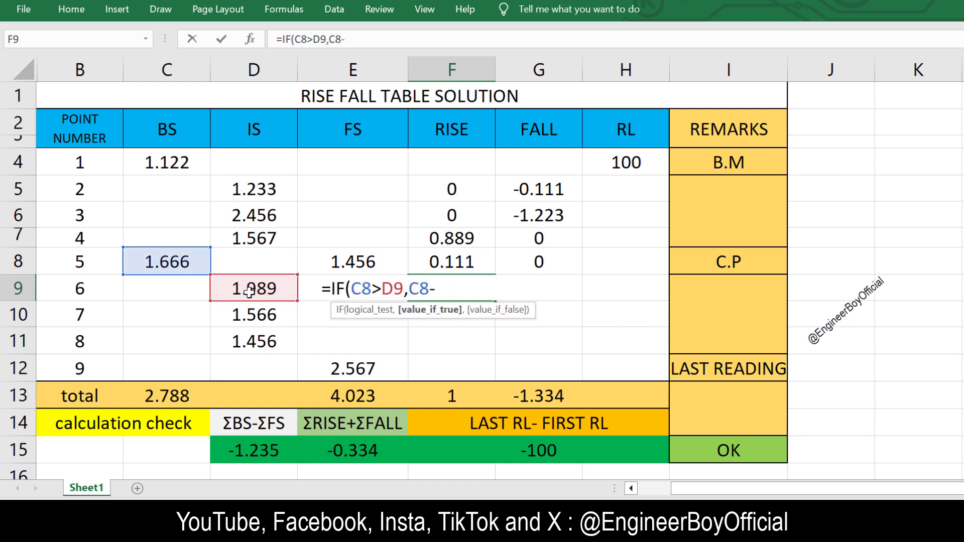
left_click(256, 291)
type(",0")
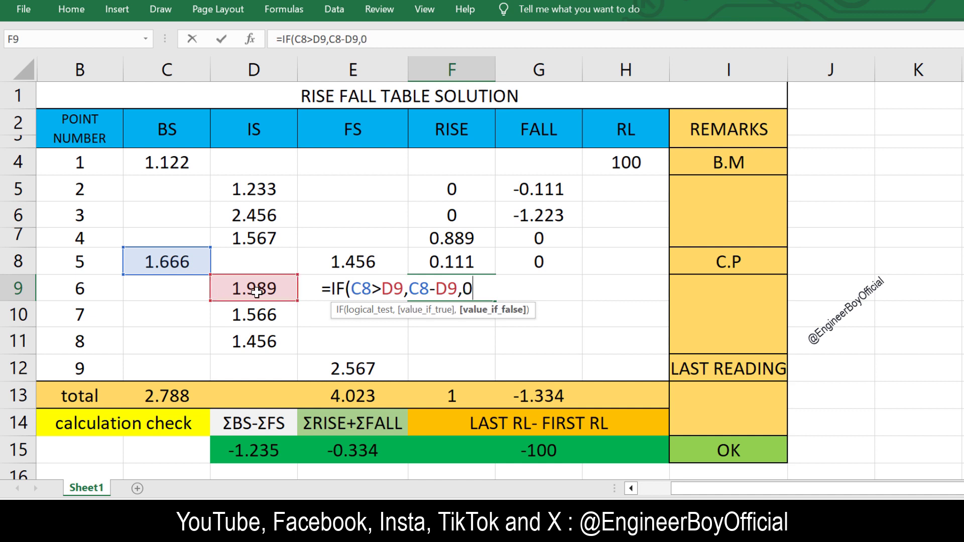
type(")")
key("Return")
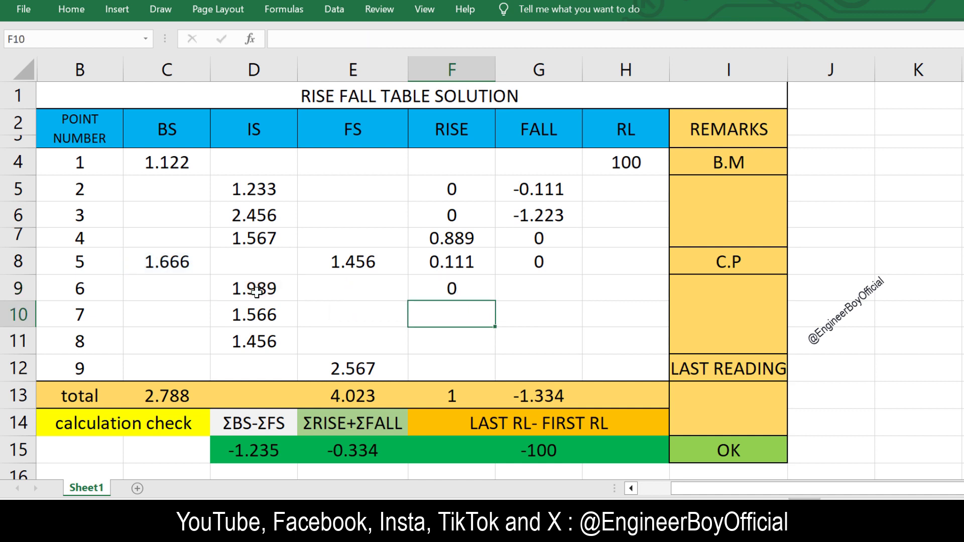
- Enter the fall formula of point 6 as =IF(C8<D9,C8-D9,0) in G9
left_click(557, 290)
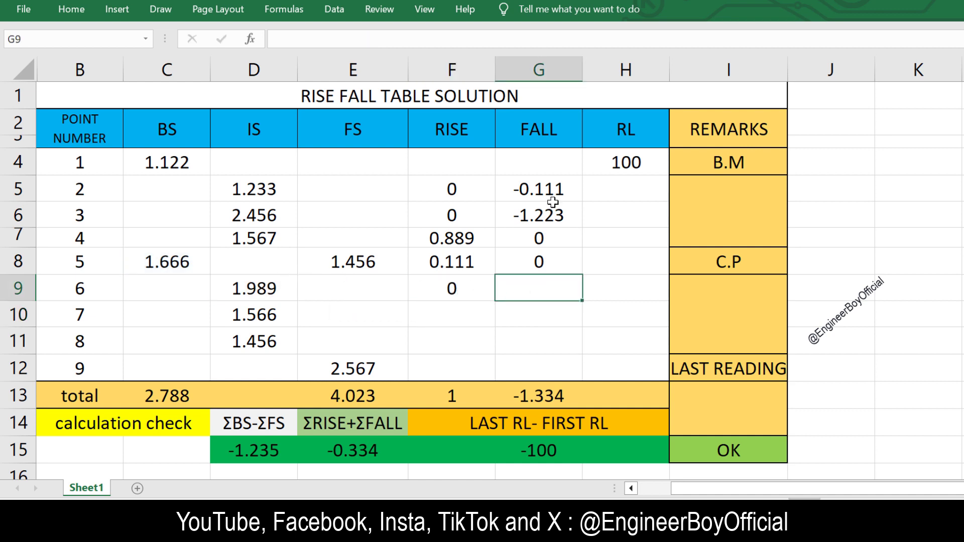
left_click(527, 190)
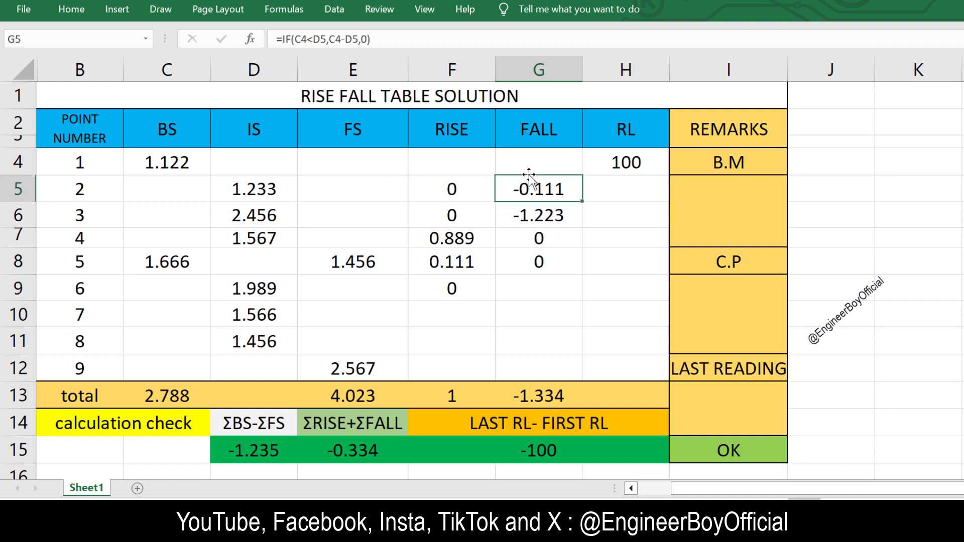
left_click(535, 287)
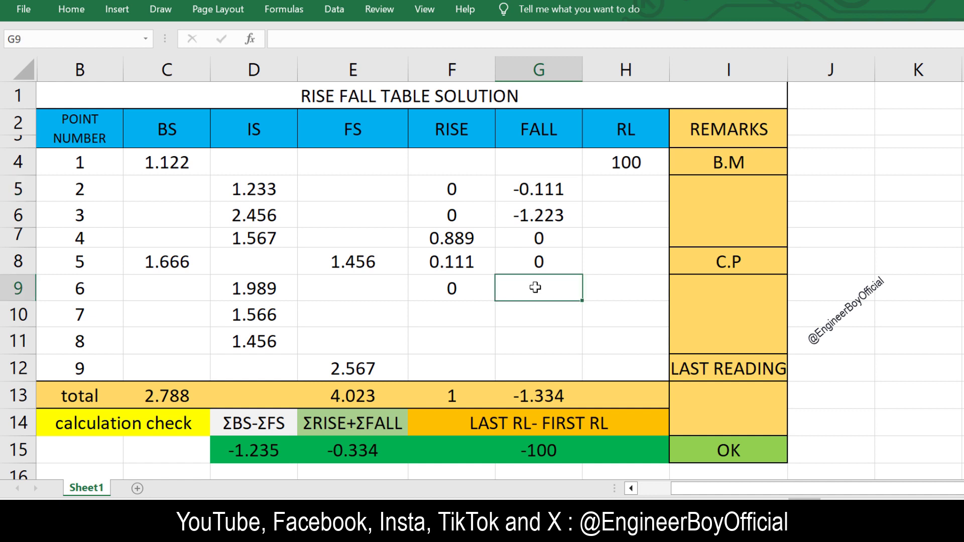
type("=IF(")
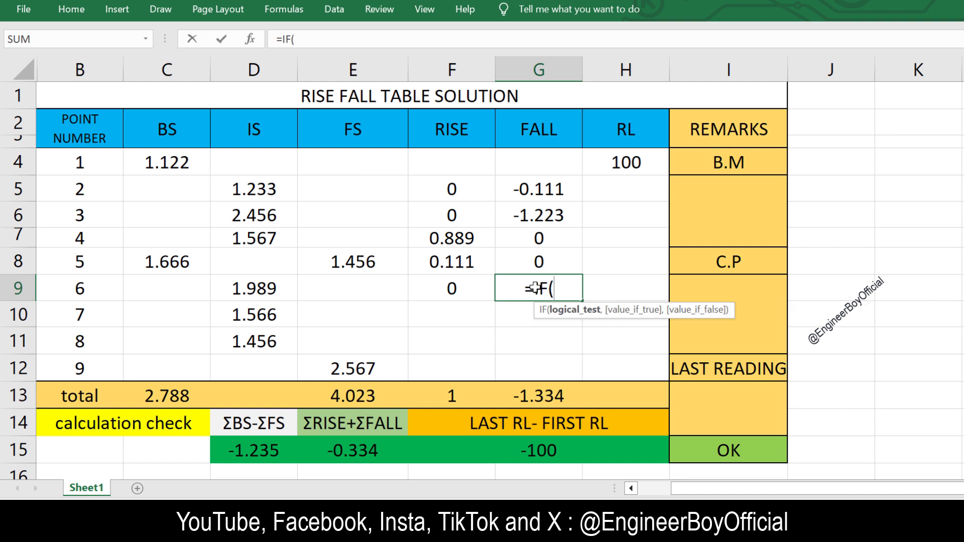
left_click(180, 256)
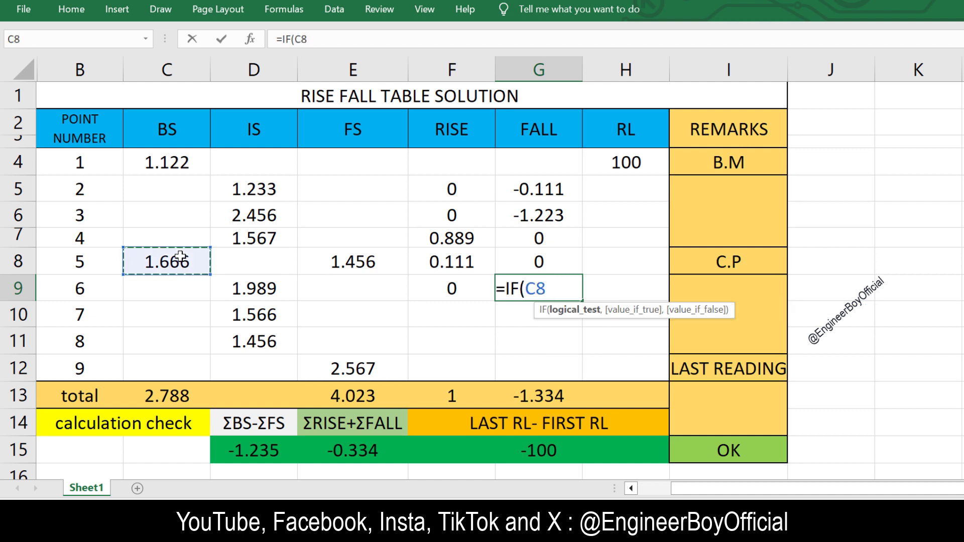
type("<")
left_click(247, 285)
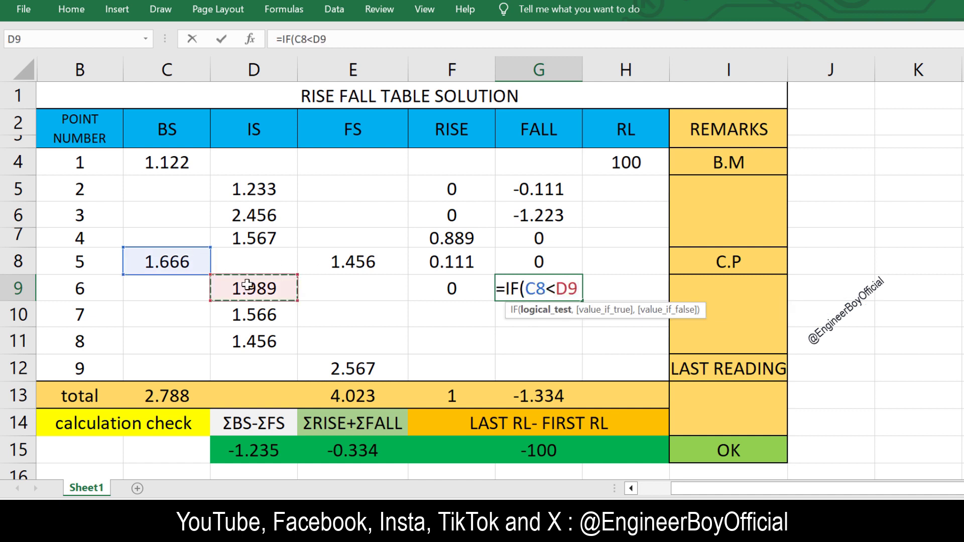
type(",")
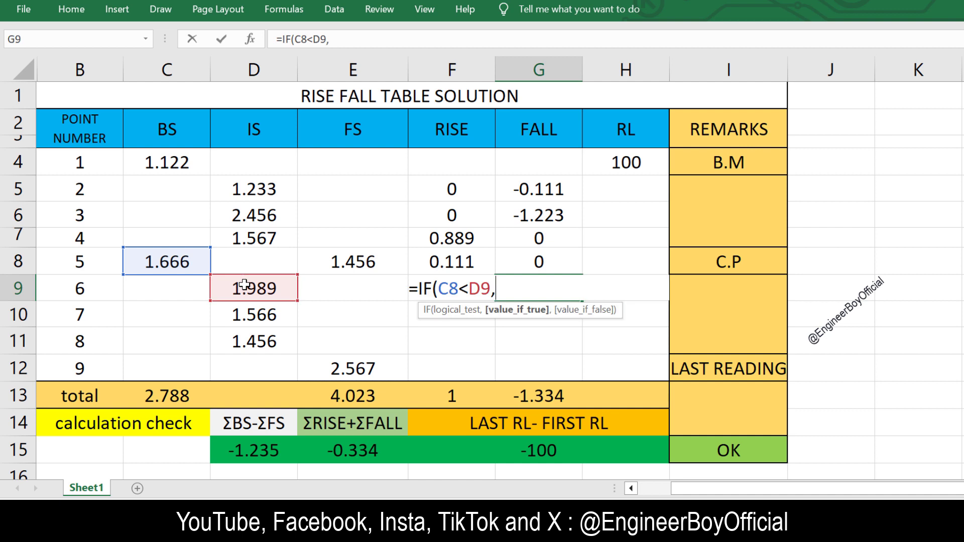
left_click(154, 254)
type("-")
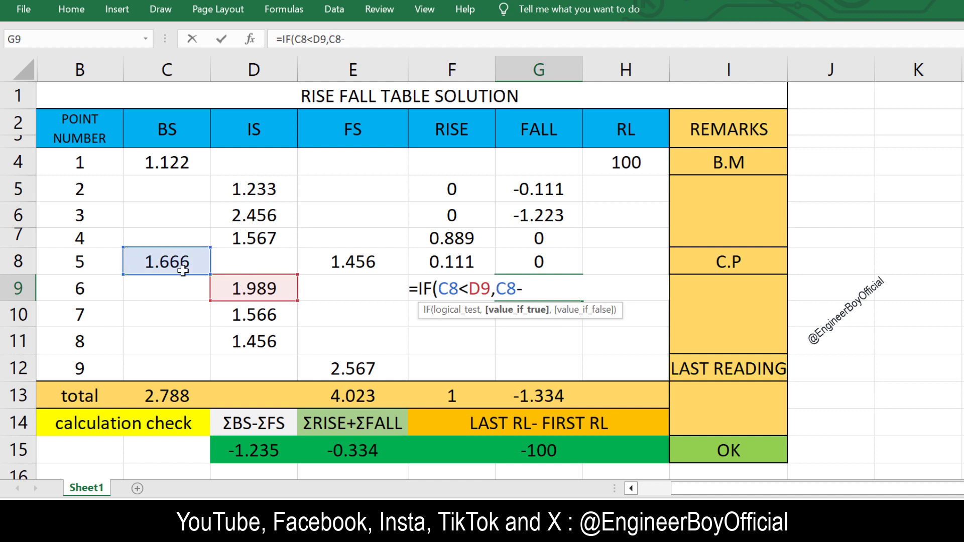
left_click(254, 281)
type(",")
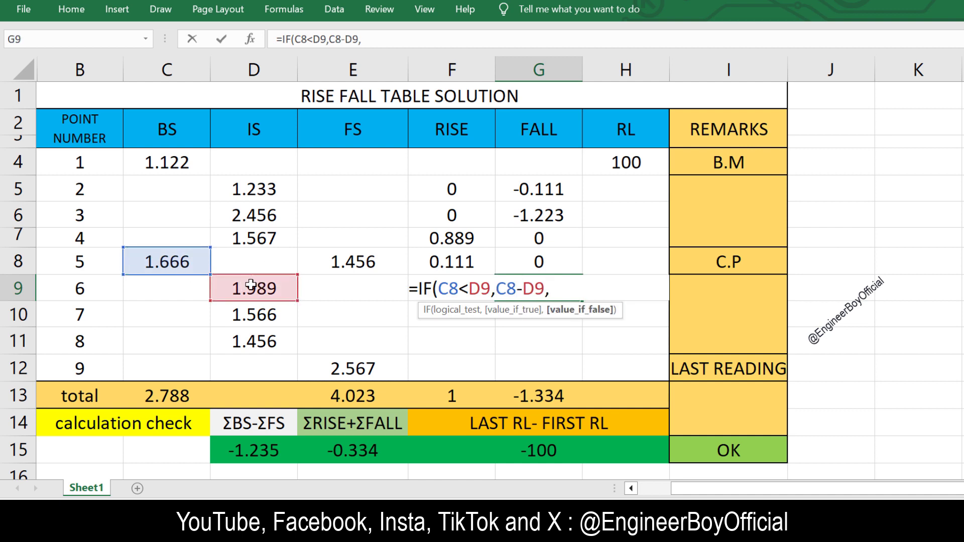
type("0)")
key("Return")
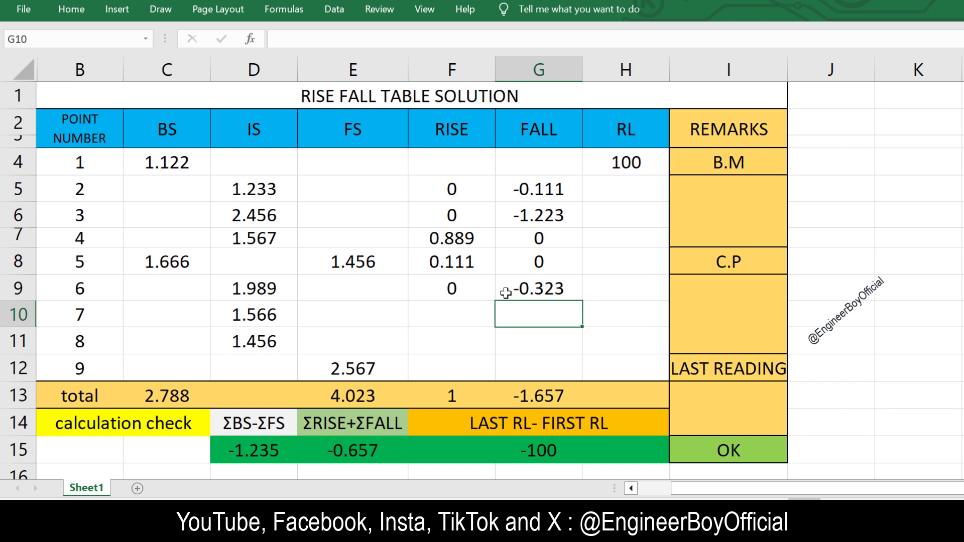
- Enter point 7's rise formula =IF(D9>D10,D9-D10,0) in F10 and its fall formula =IF(D9<D10,D9-D10,0) in G10
left_click(453, 308)
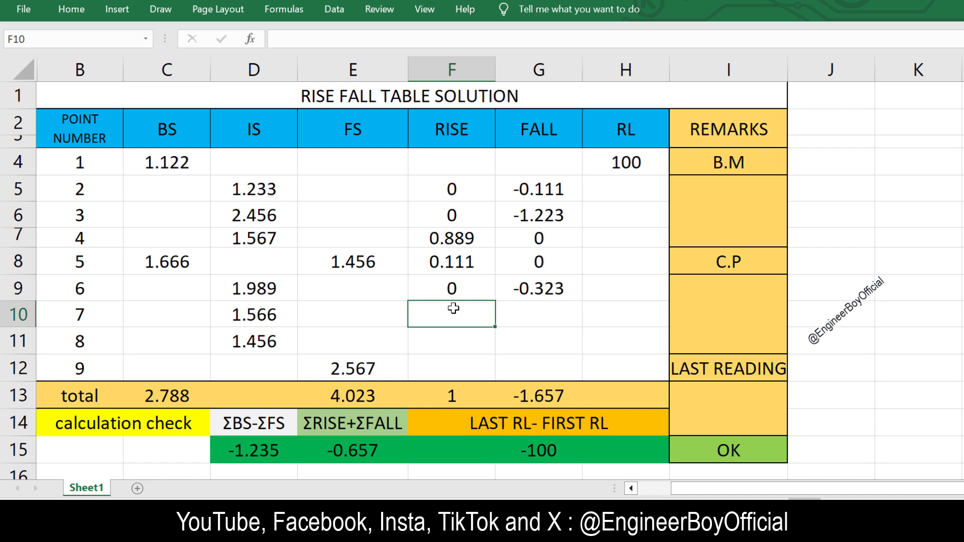
type("=IF(D9>D10,")
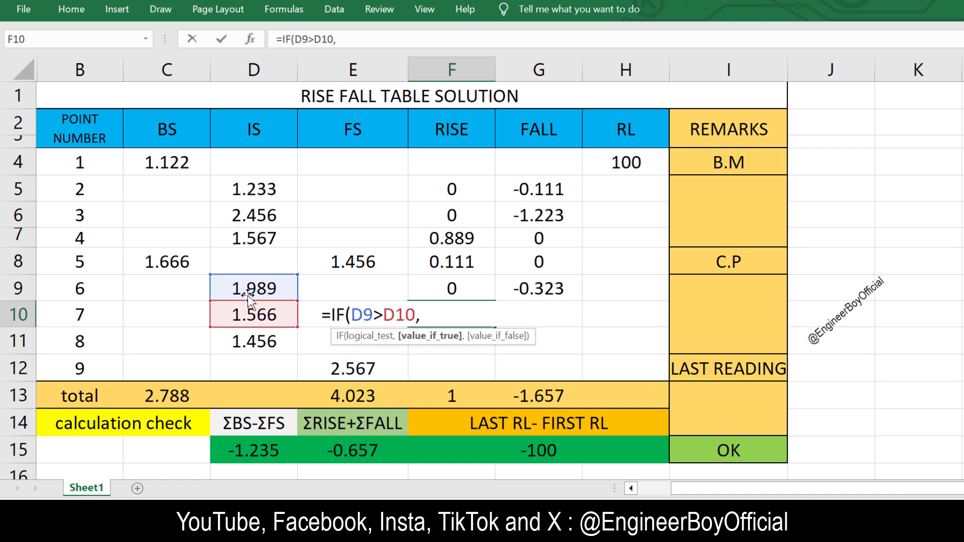
type("D9-D10,0)")
key("Tab")
type("=IF(D9<D10,D9-D10,0)")
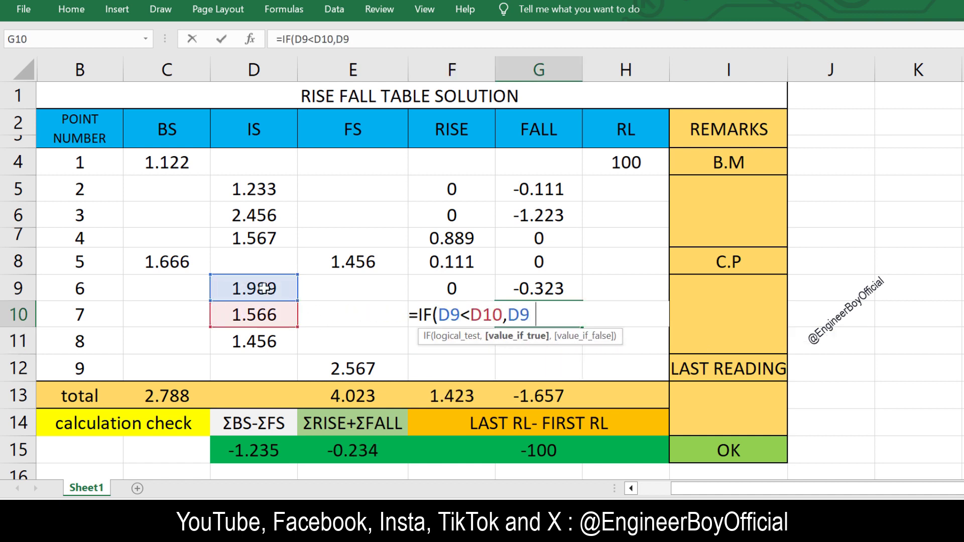
key("Return")
- Enter point 8's rise formula =IF(D10>D11,D10-D11,0) in F11 and its fall formula =IF(D10<D11,D10-D11,0) in G11
key("Left")
type("=IF(D10>D11,D10-D11,0)")
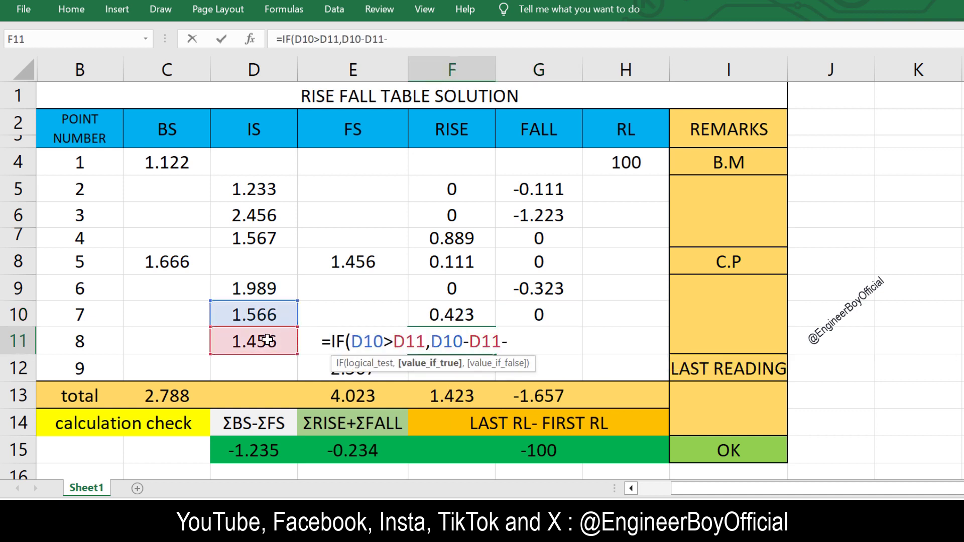
key("Return")
left_click(550, 342)
type("=IF(D10<D11,D10-D11,0)")
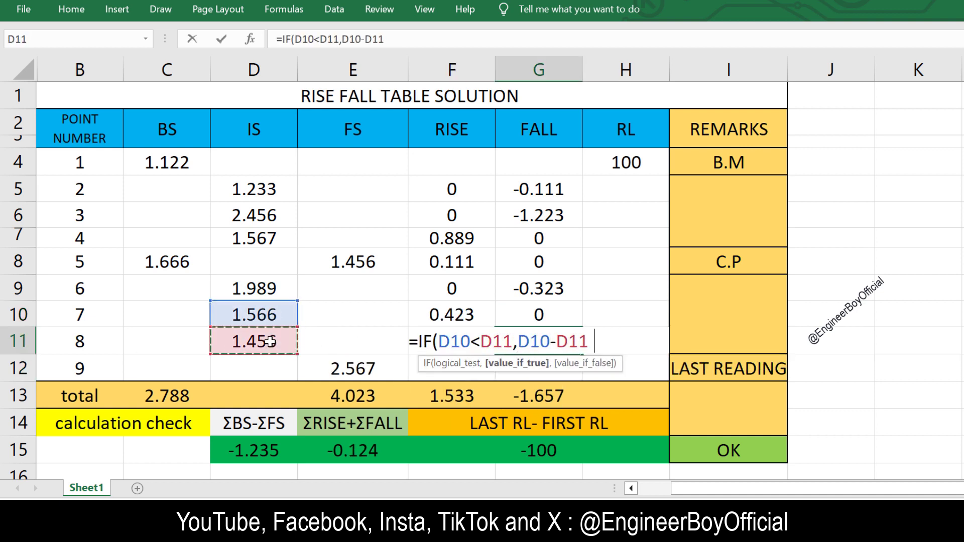
key("Return")
- Enter the rise formula of point 9 as =IF(D11>E12,D11-E12,0) in F12
left_click(437, 360)
type("=IF(D11>E12,D11-E12,0")
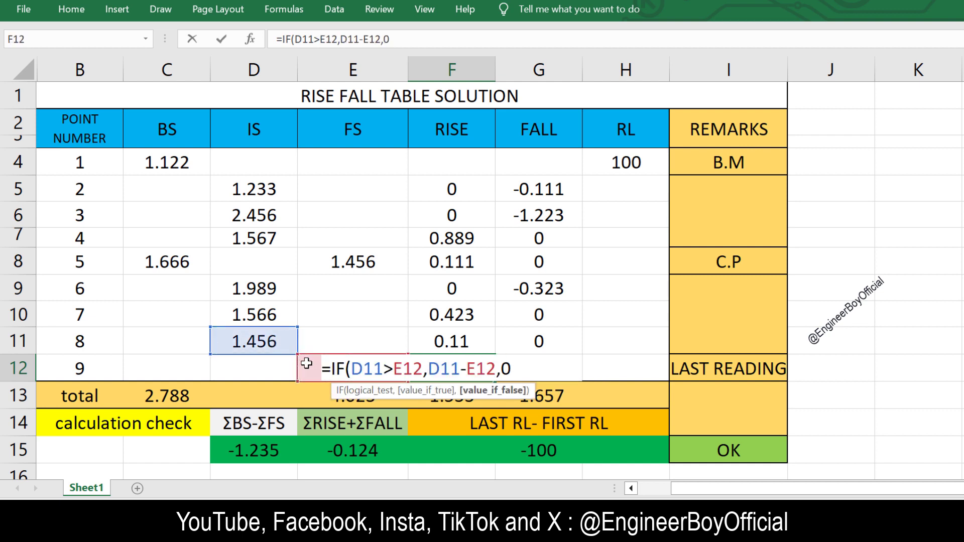
key("Tab")
- Enter the fall formula of point 9 as =IF(D11<E12,D11-E12,0) in G12
type("=IF(D11<")
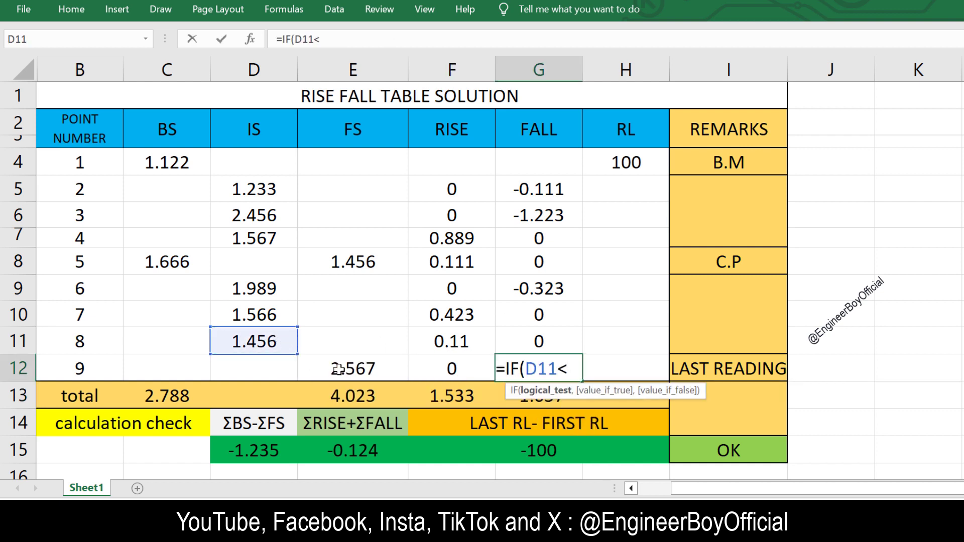
key("Escape")
type("=IF(")
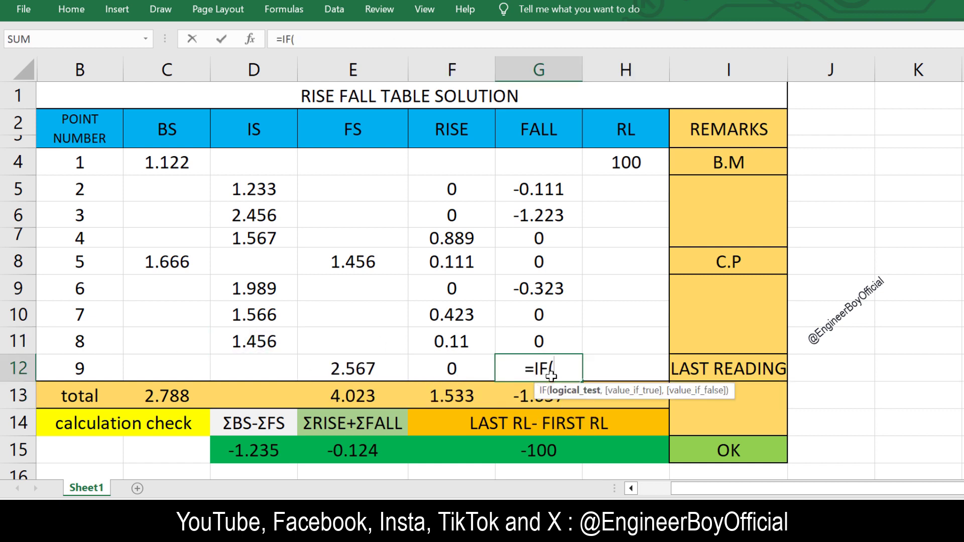
left_click(262, 337)
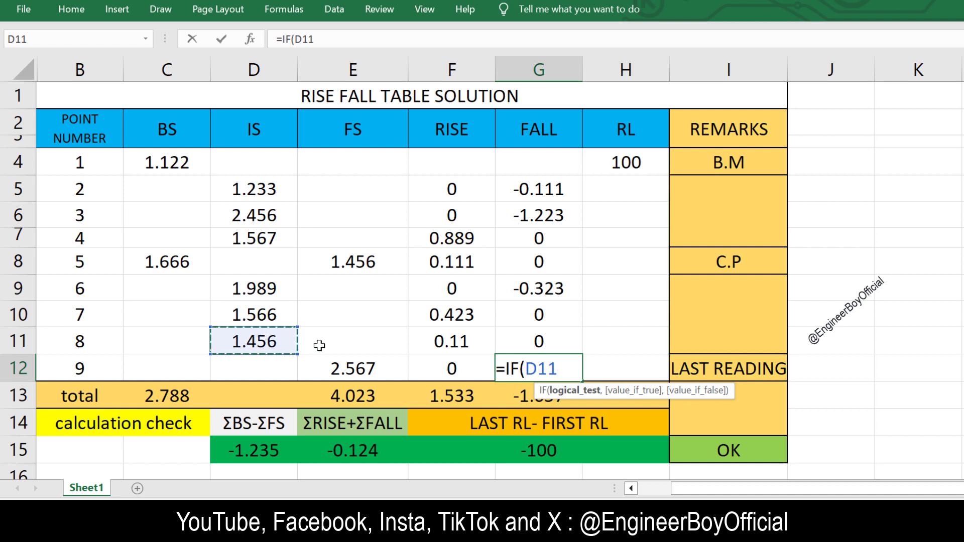
type("<")
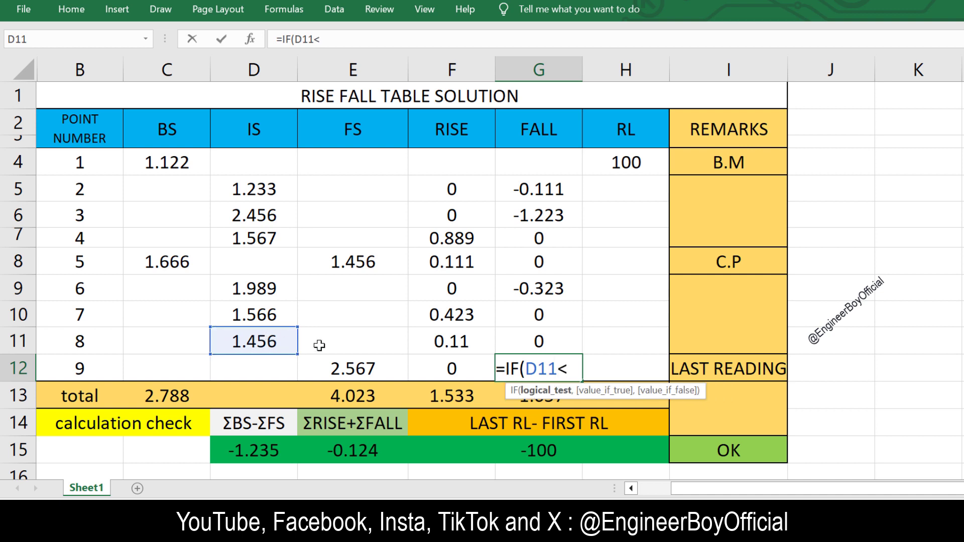
left_click(369, 368)
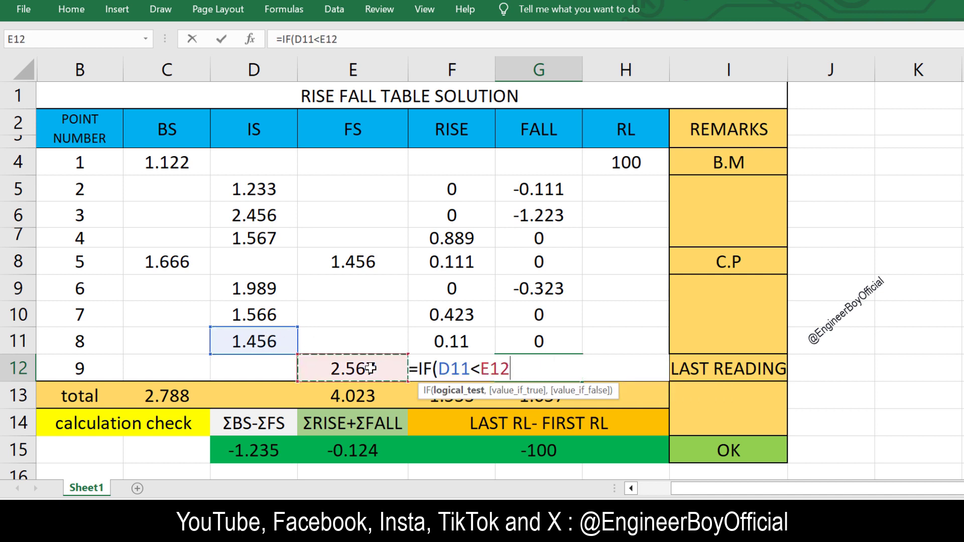
type(",")
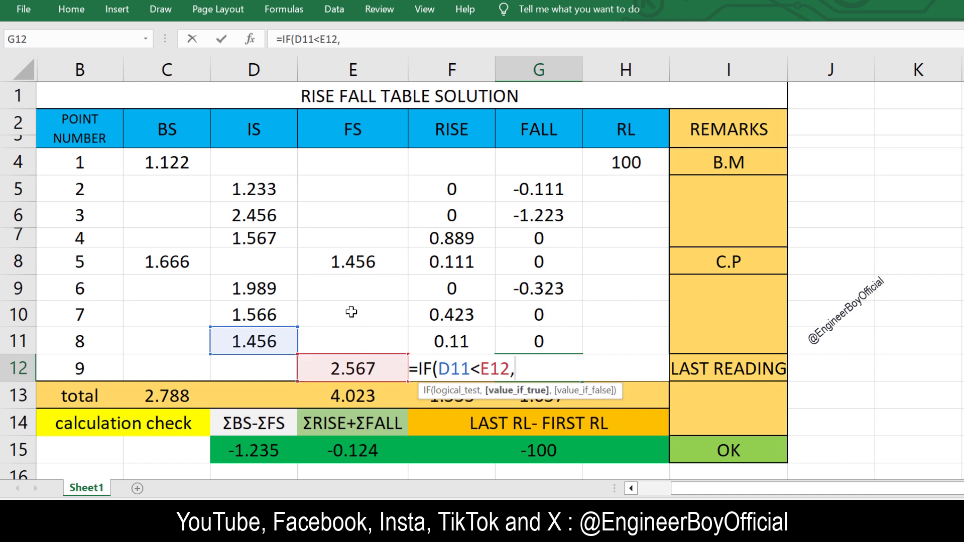
left_click(271, 341)
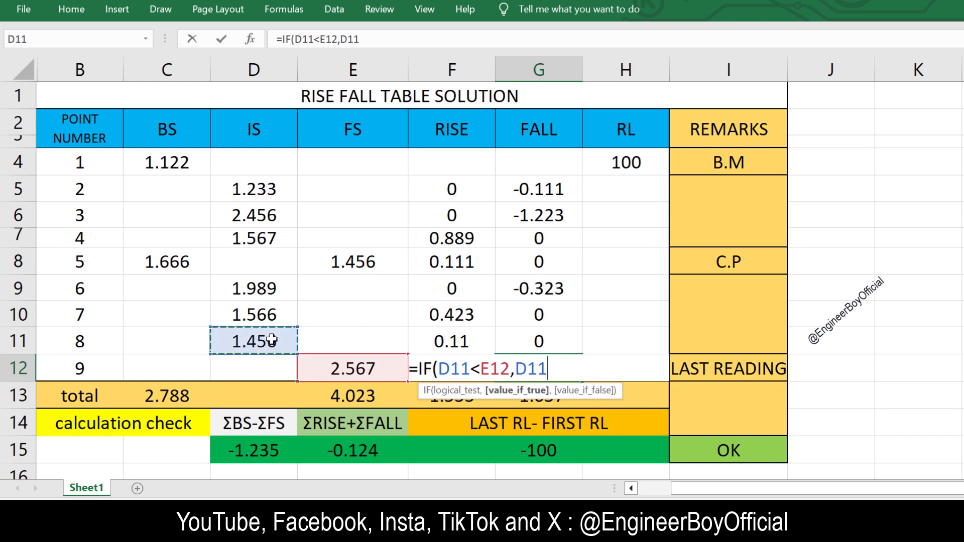
type("-")
left_click(319, 361)
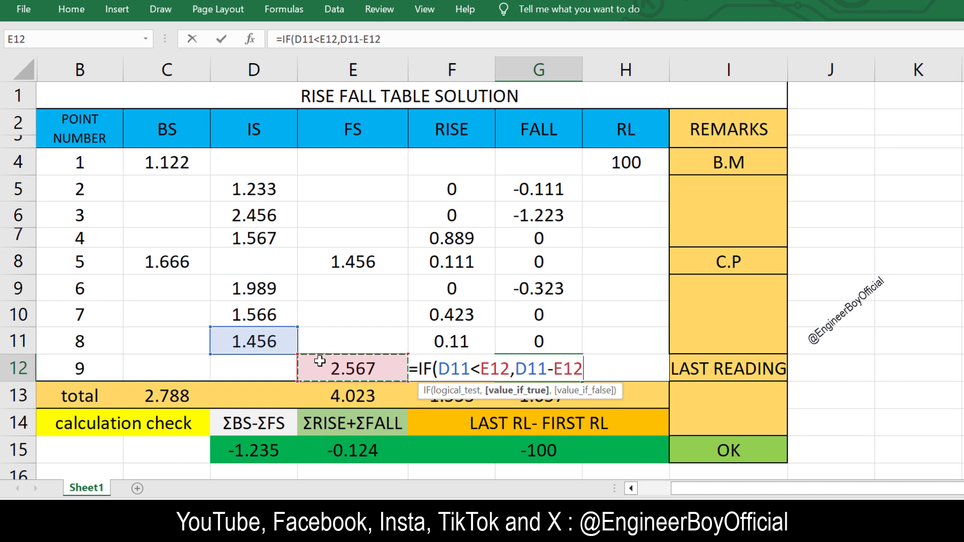
type(",0")
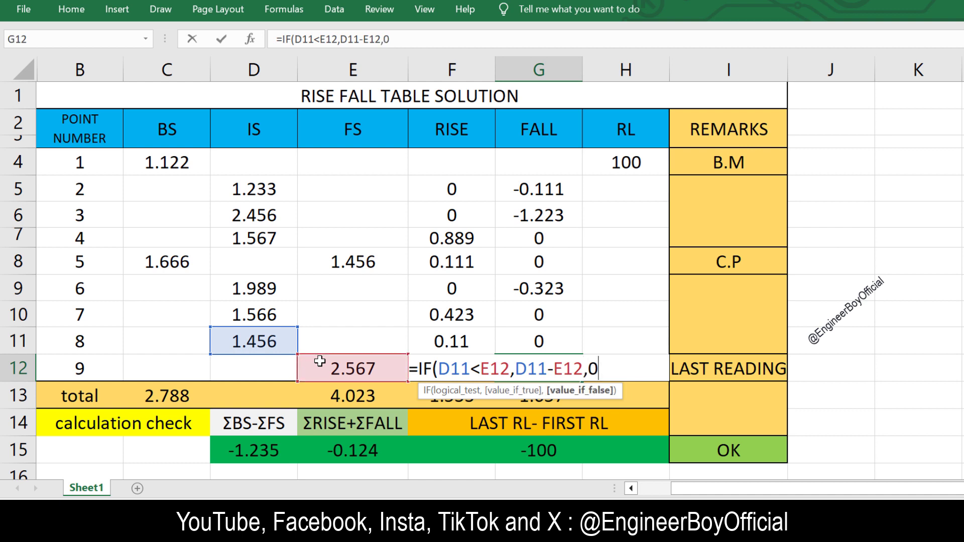
type(")")
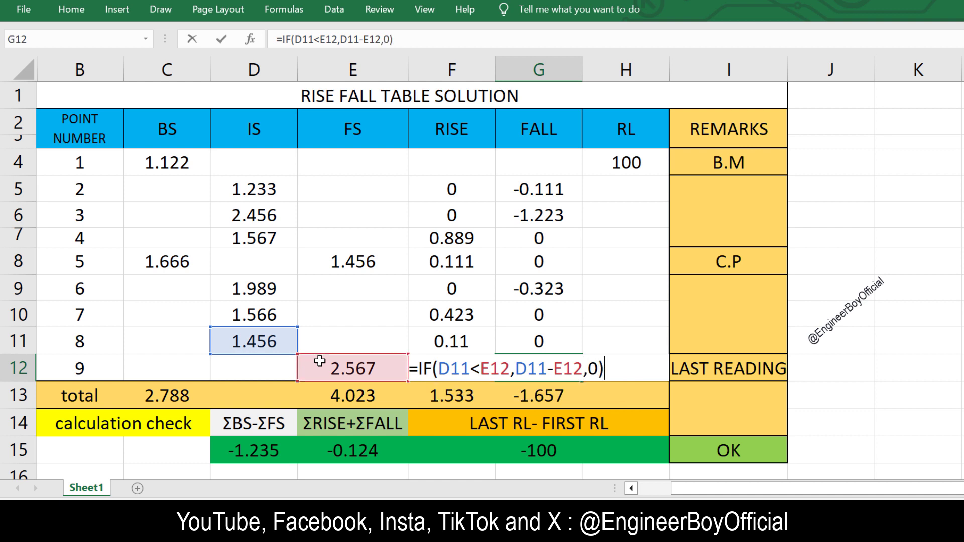
key("Return")
- Enter the RL formula of point 2 as =(H4+F5+G5) in H5
key("Up")
key("Up")
key("Up")
key("Up")
key("Right")
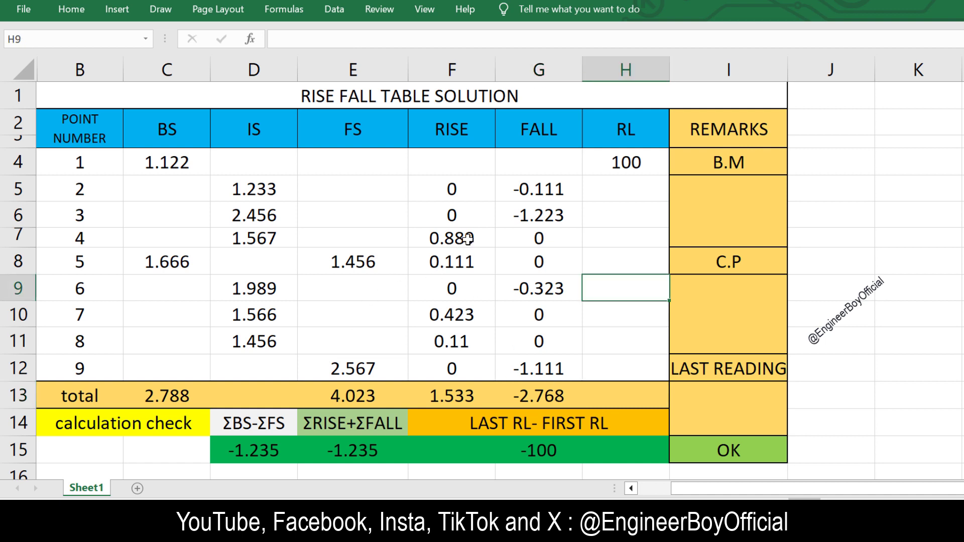
left_click(620, 180)
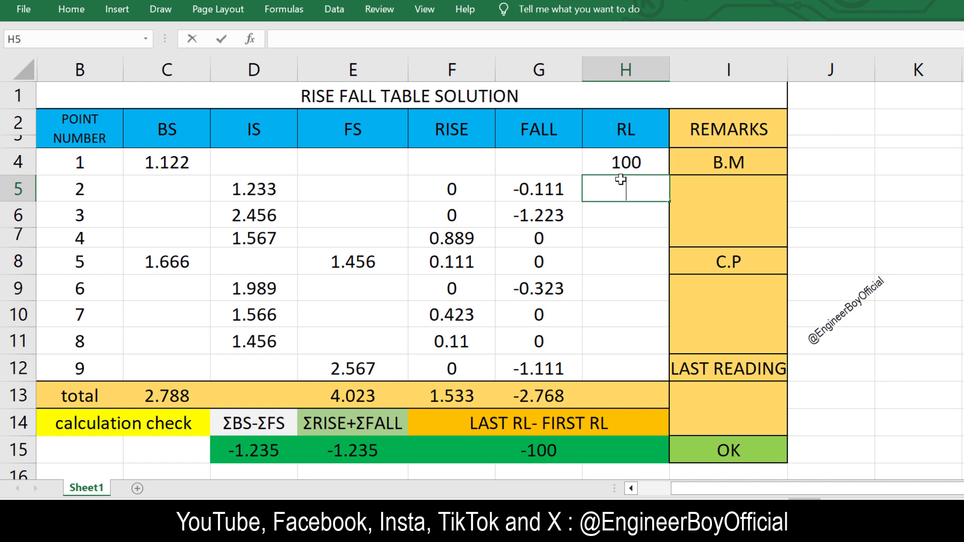
type("=(")
left_click(623, 164)
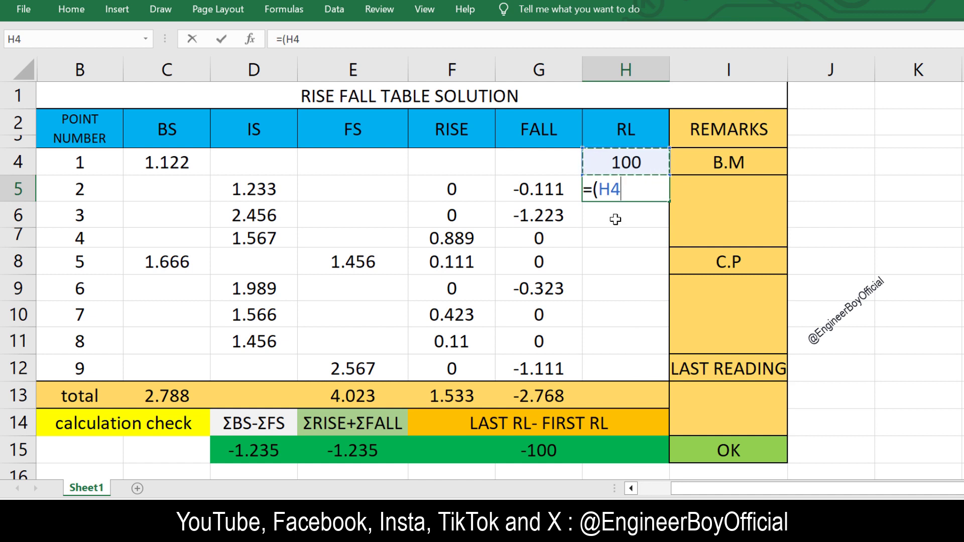
type("+")
left_click(462, 190)
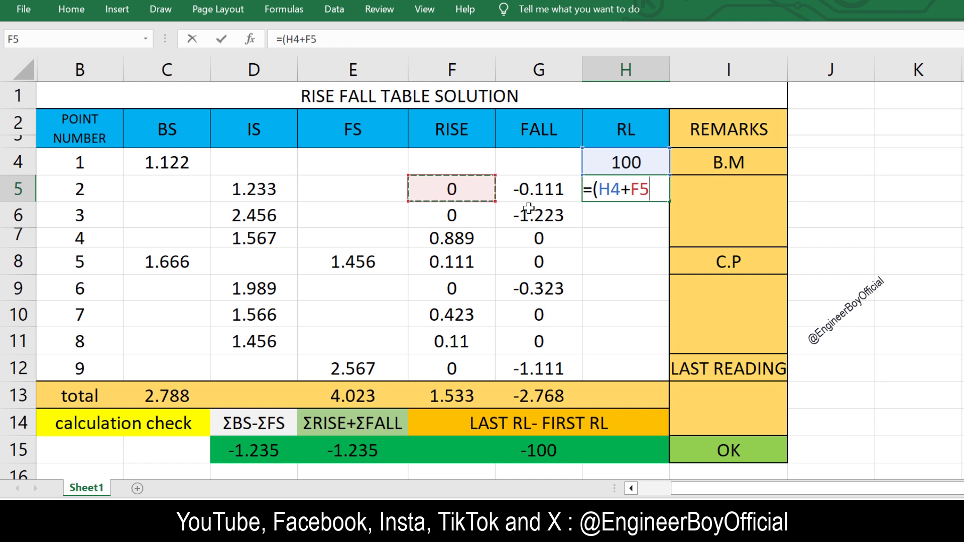
type("+")
left_click(527, 186)
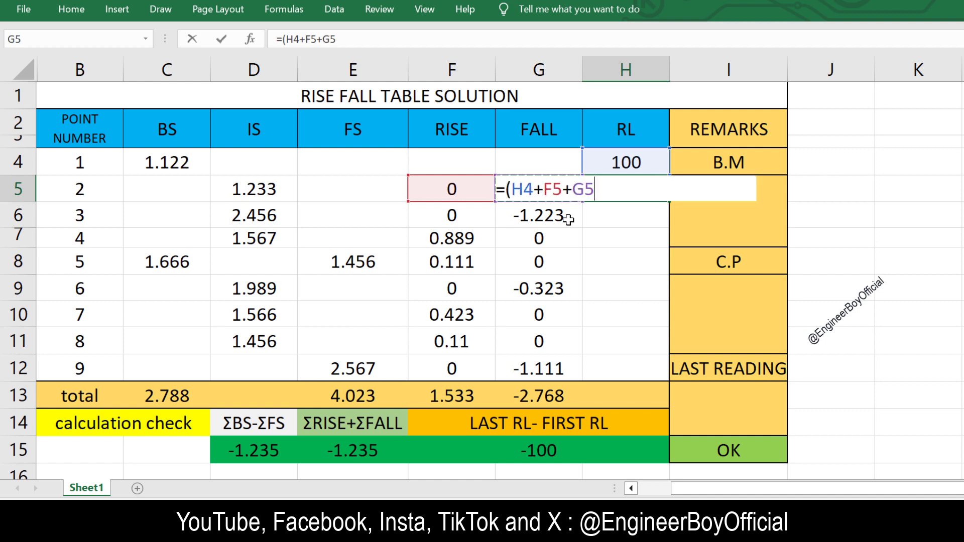
type(")")
key("Return")
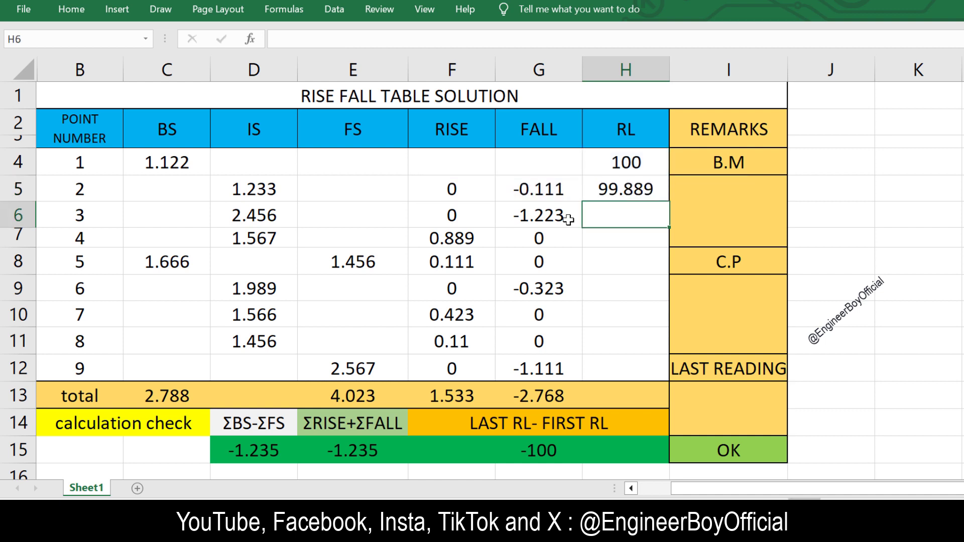
- Fill the RL formula from H5 down to H12 for points 3 to 9
left_click(620, 188)
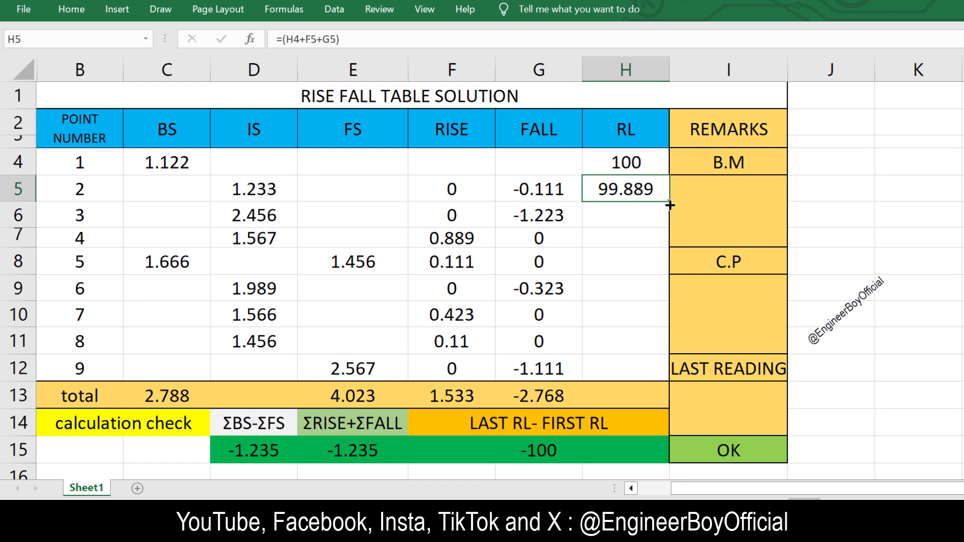
left_click_drag(670, 205, 640, 369)
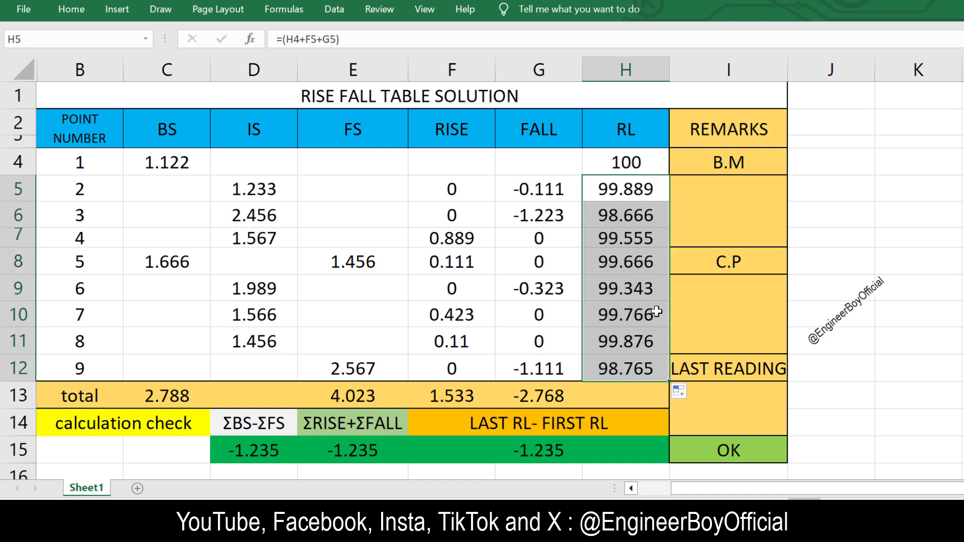
left_click(627, 219)
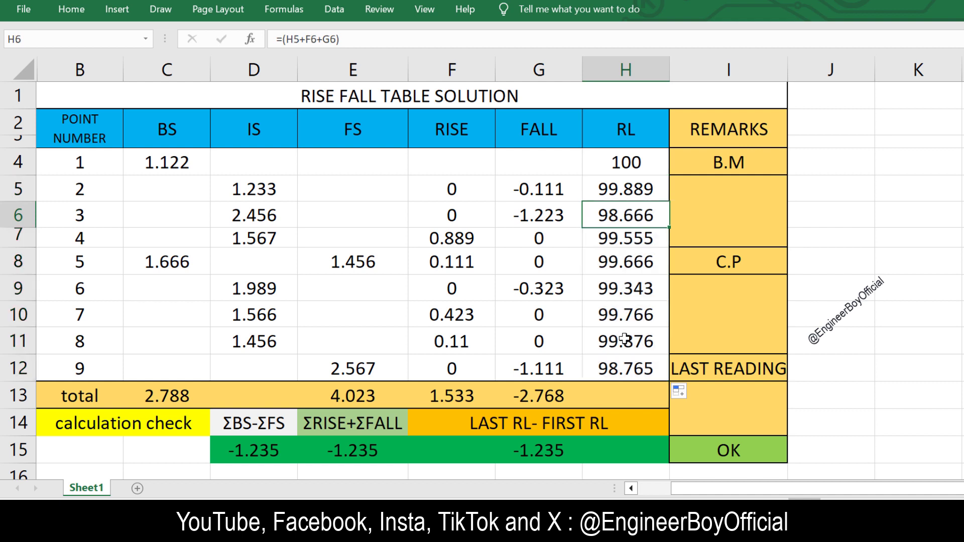
- Clear the column totals in C13:H13 and the LAST RL- FIRST RL check result in row 15
left_click(905, 327)
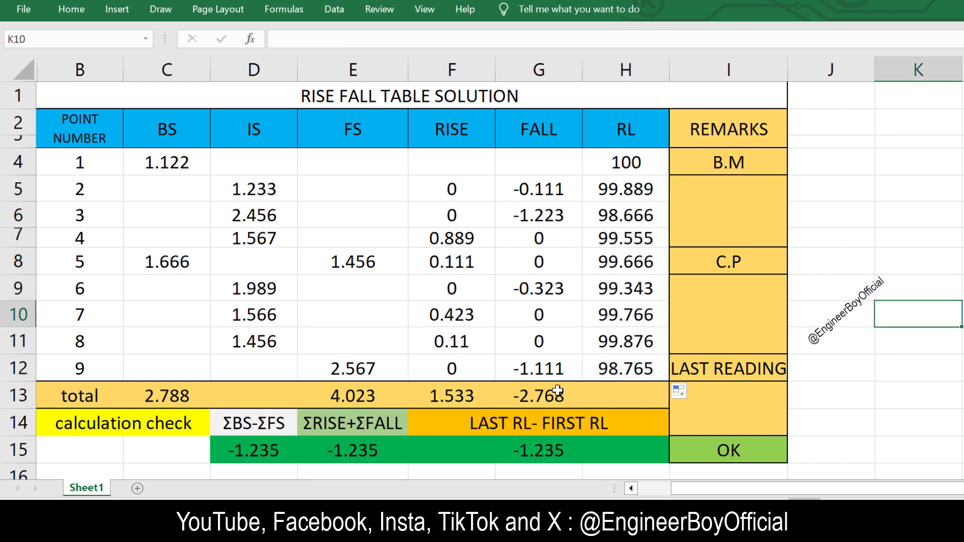
left_click(256, 450)
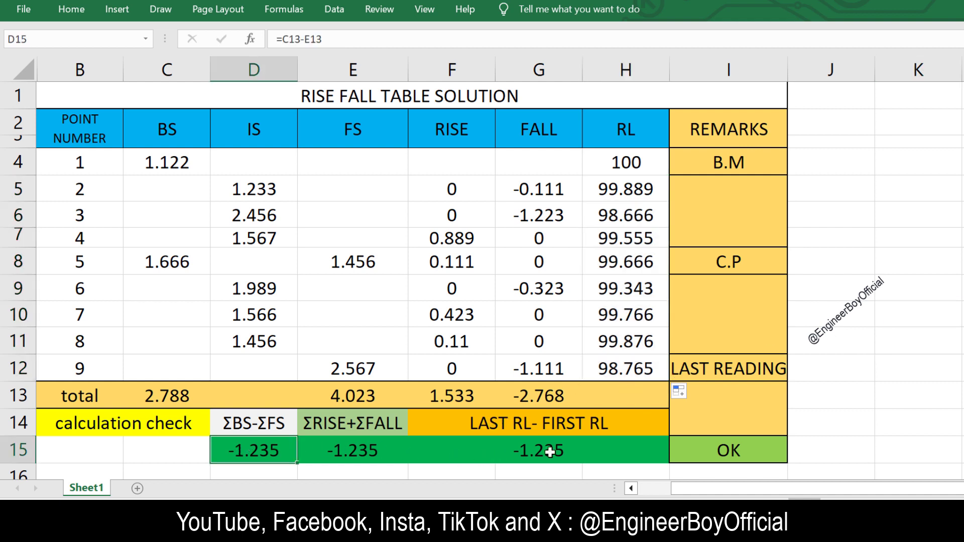
left_click(726, 444)
left_click(341, 444)
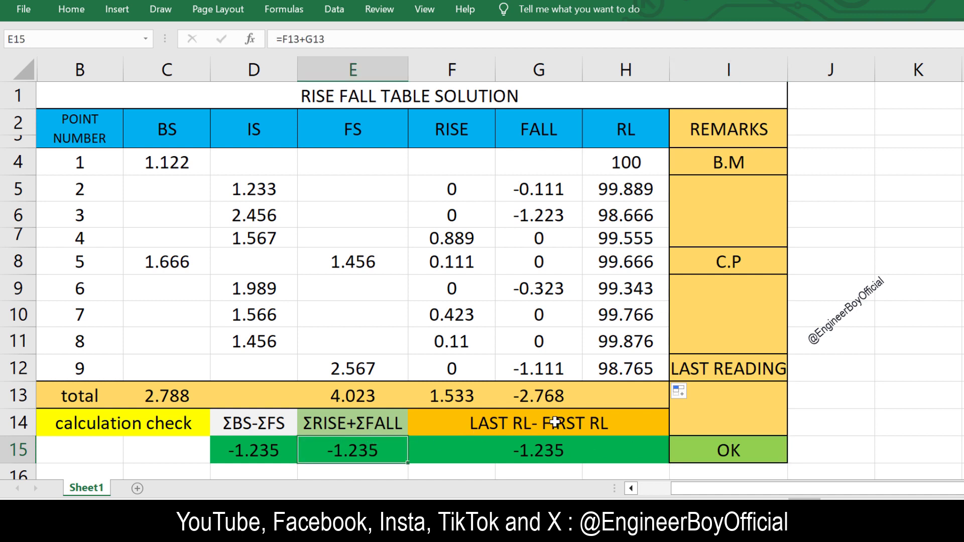
left_click(557, 396)
left_click(598, 393)
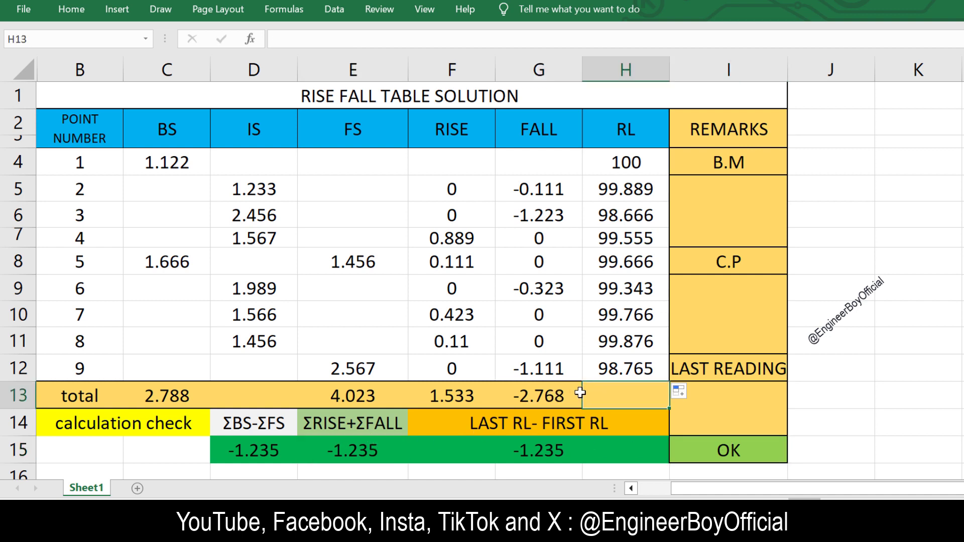
left_click_drag(580, 393, 153, 393)
key("Delete")
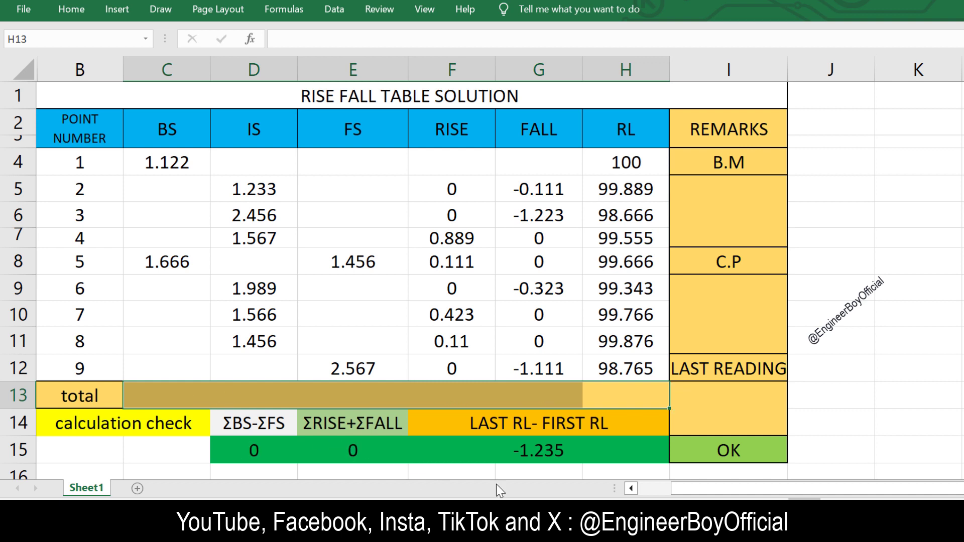
left_click(575, 454)
key("Delete")
left_click(852, 333)
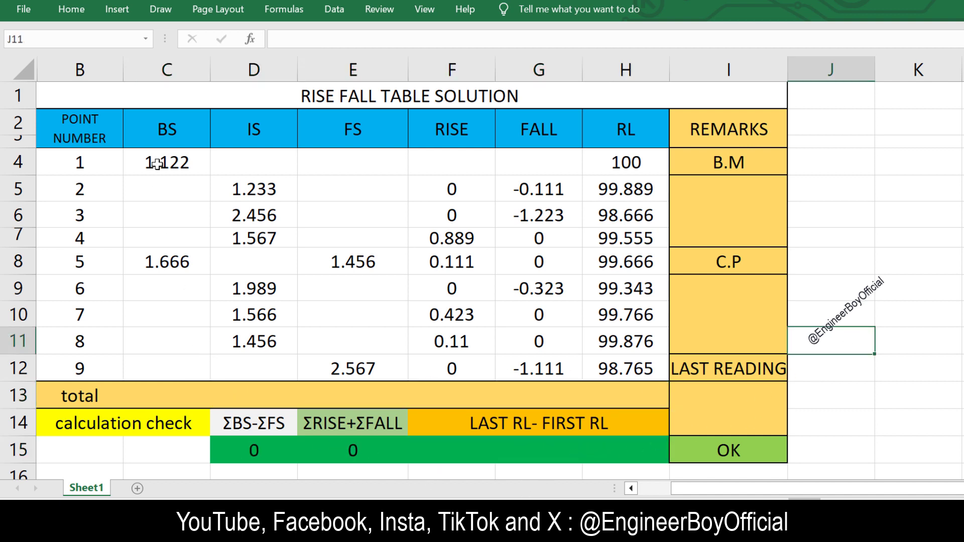
- Total the BS column in C13 with AutoSum, extending the summed range to C4:C12
left_click(170, 399)
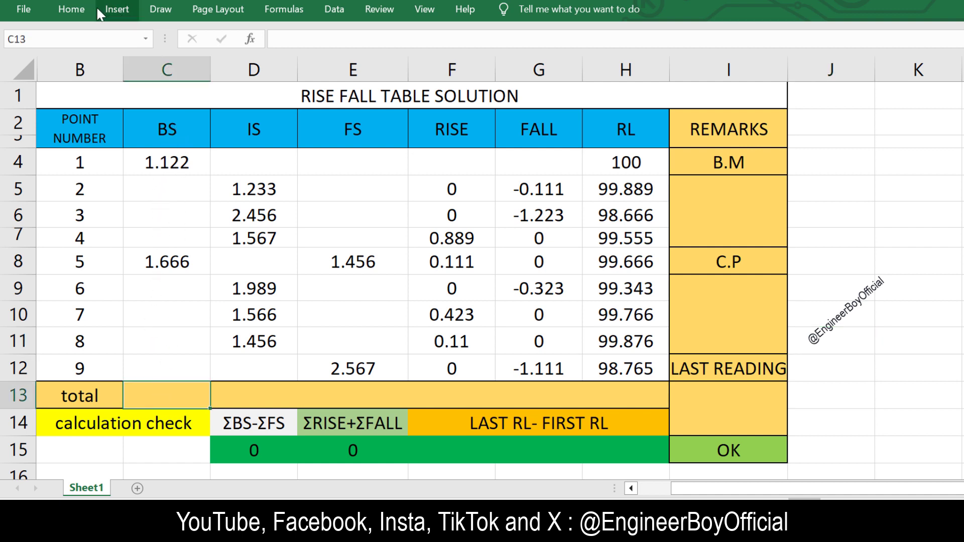
left_click(72, 9)
left_click(829, 33)
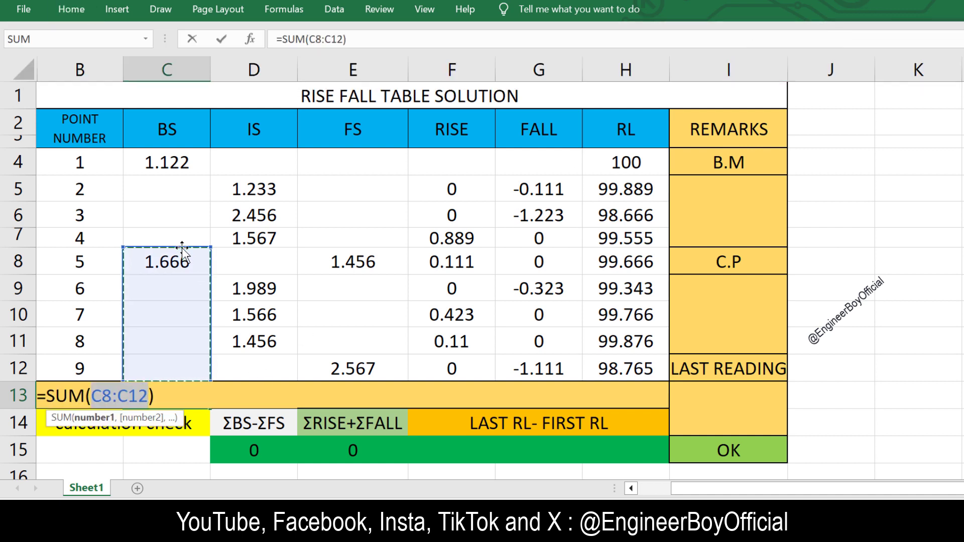
left_click_drag(210, 247, 224, 152)
key("Return")
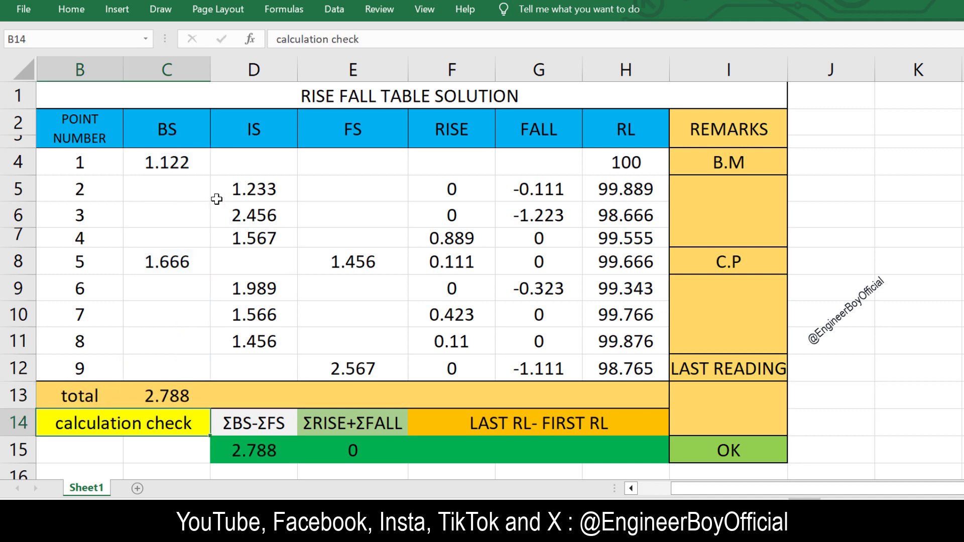
- Total the FS column in E13 with AutoSum, extending the range to give =SUM(E4:E12)
left_click(363, 390)
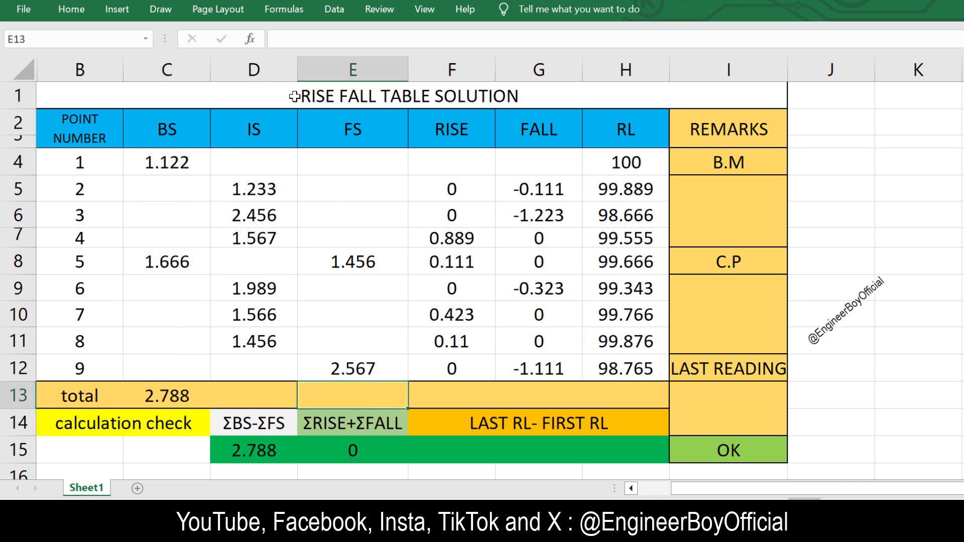
left_click(72, 10)
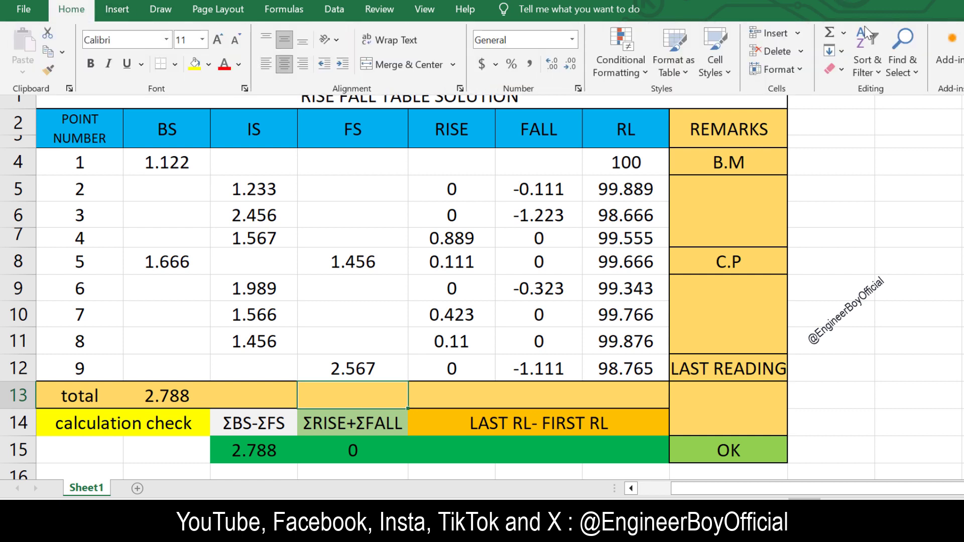
left_click(855, 31)
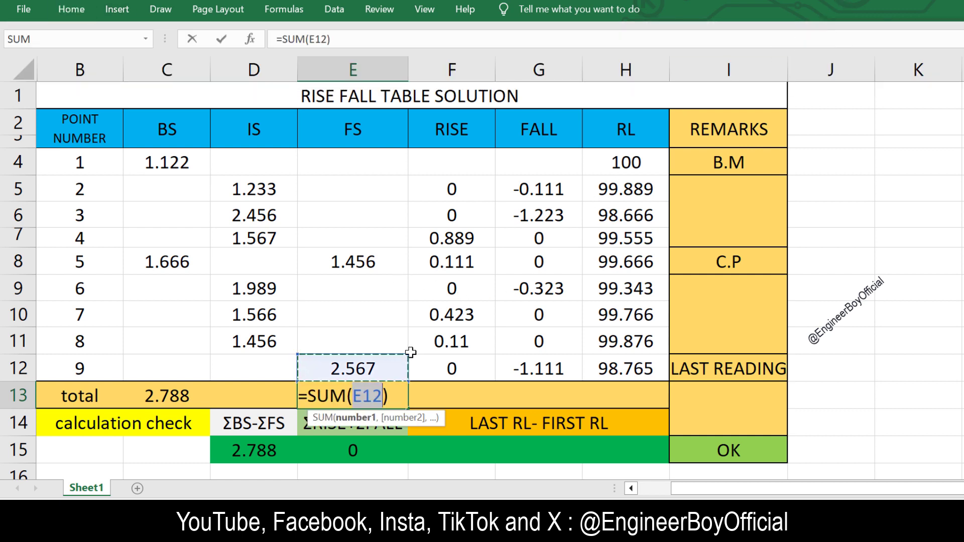
left_click_drag(408, 354, 426, 153)
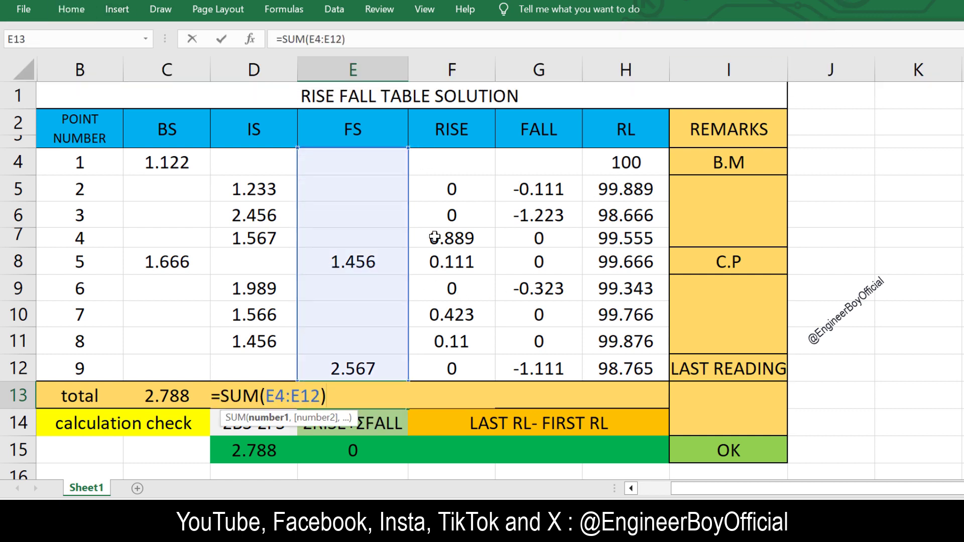
key("Return")
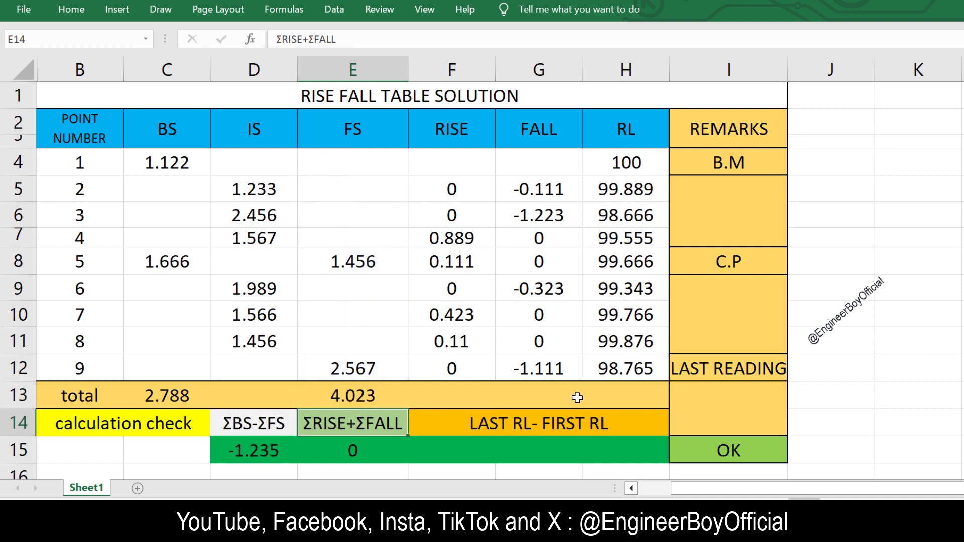
- Total the RISE column in F13 with AutoSum as =SUM(F5:F12)
left_click(524, 421)
left_click(468, 389)
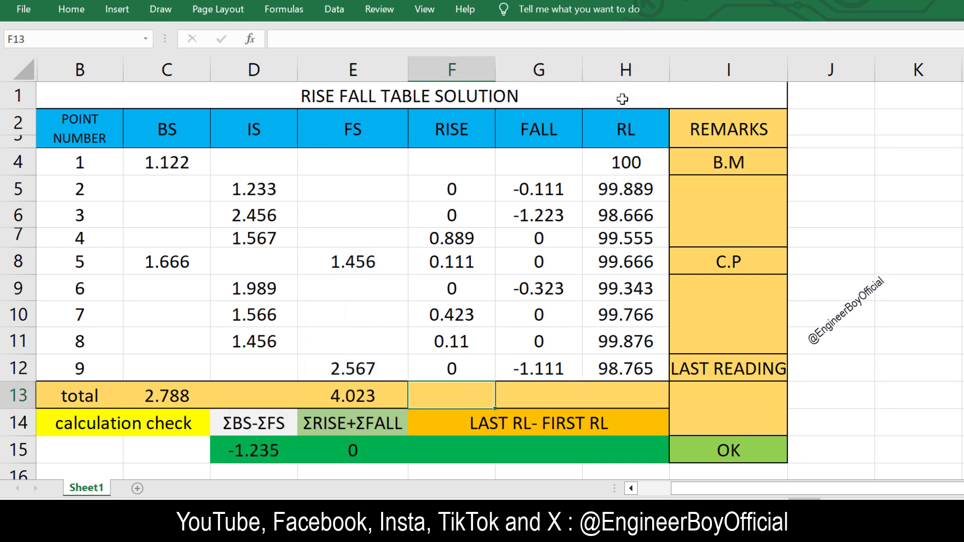
left_click(71, 9)
left_click(830, 25)
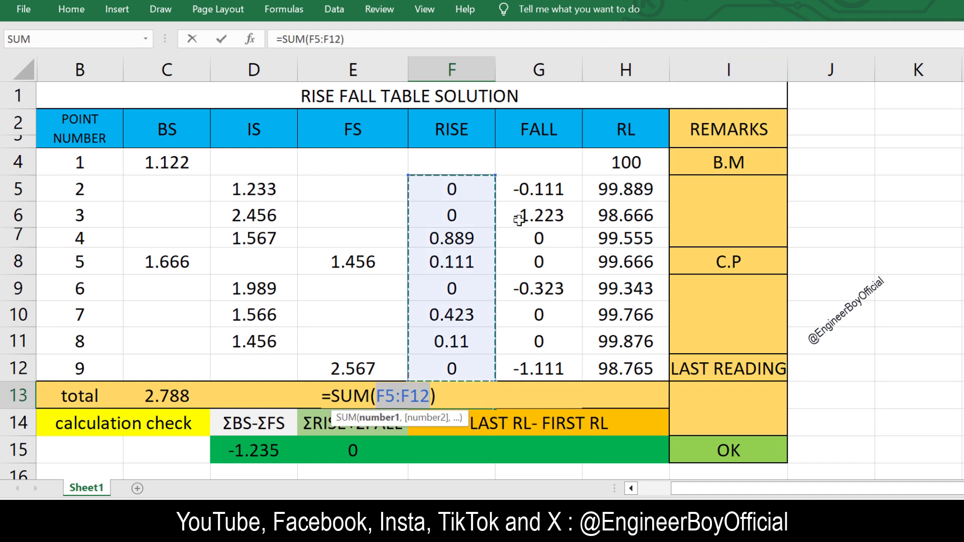
key("Return")
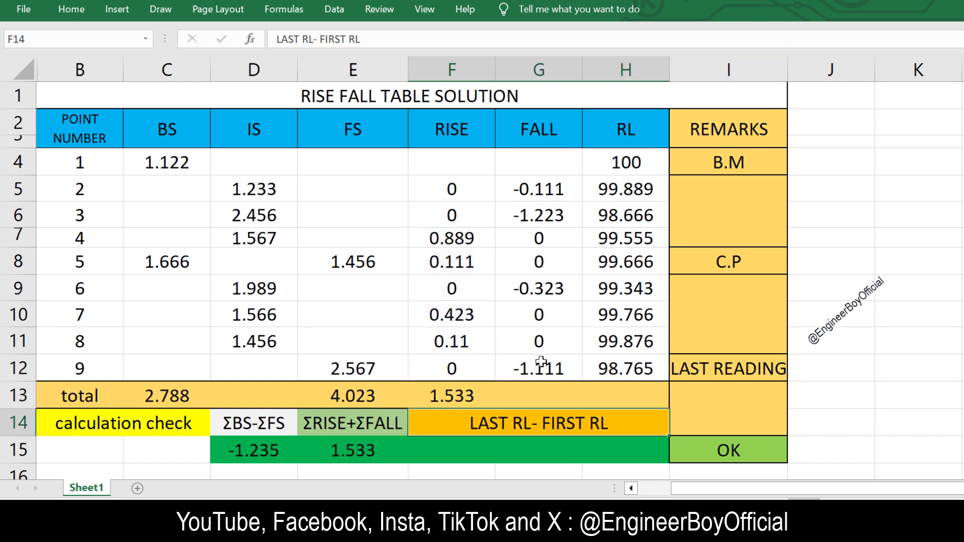
- Total the FALL column in G13 with AutoSum, accepting the suggested range
left_click(522, 392)
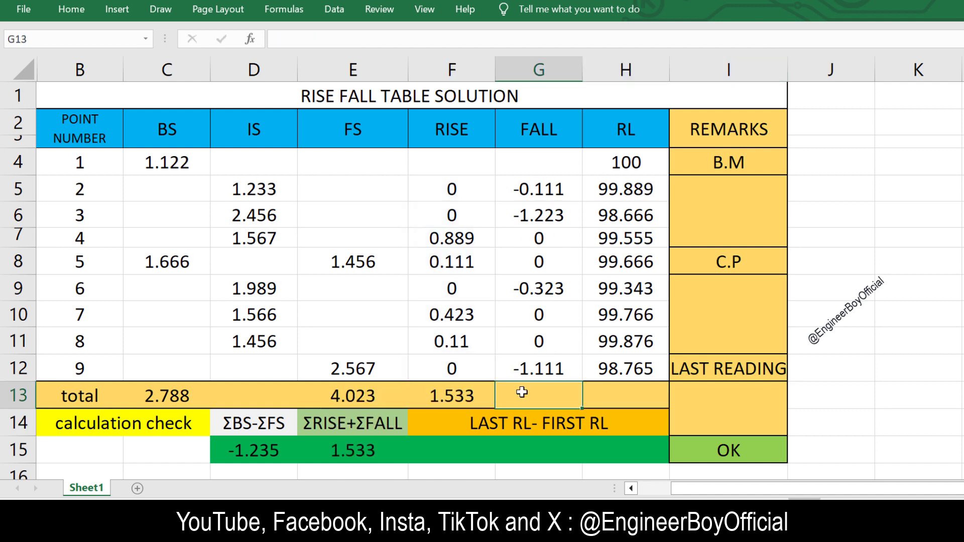
left_click(92, 11)
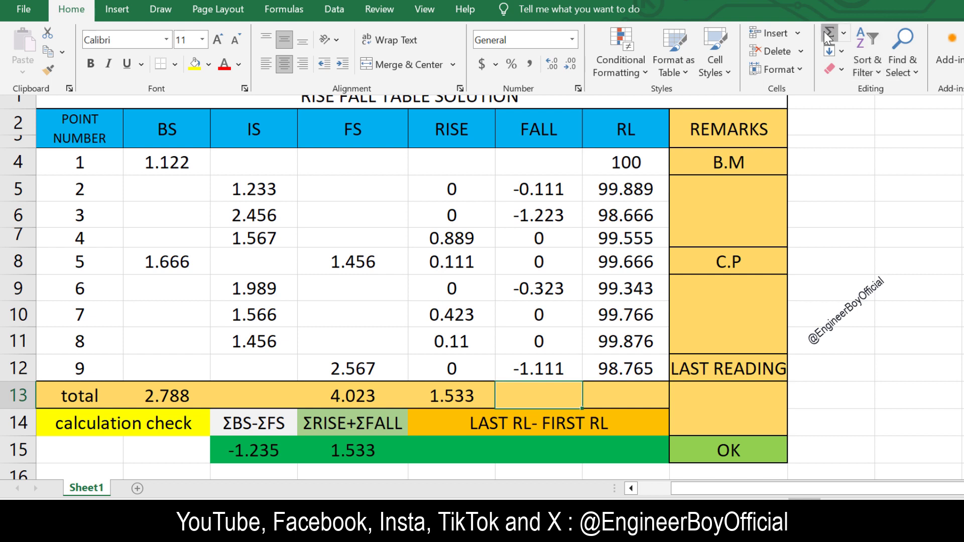
left_click(826, 35)
key("Return")
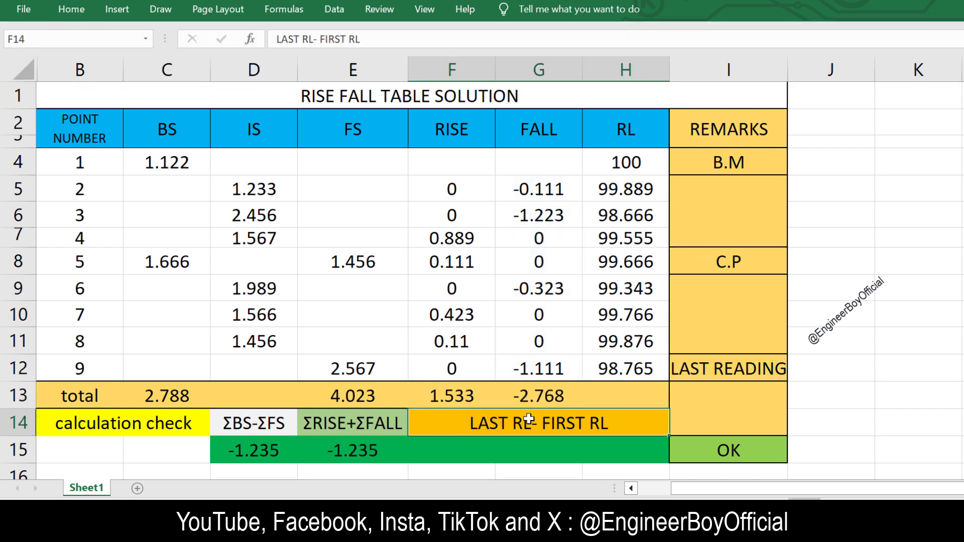
- Clear the ΣBS-ΣFS check in D15 and the ΣRISE+ΣFALL check in E15
scroll(332, 430, "down", 1)
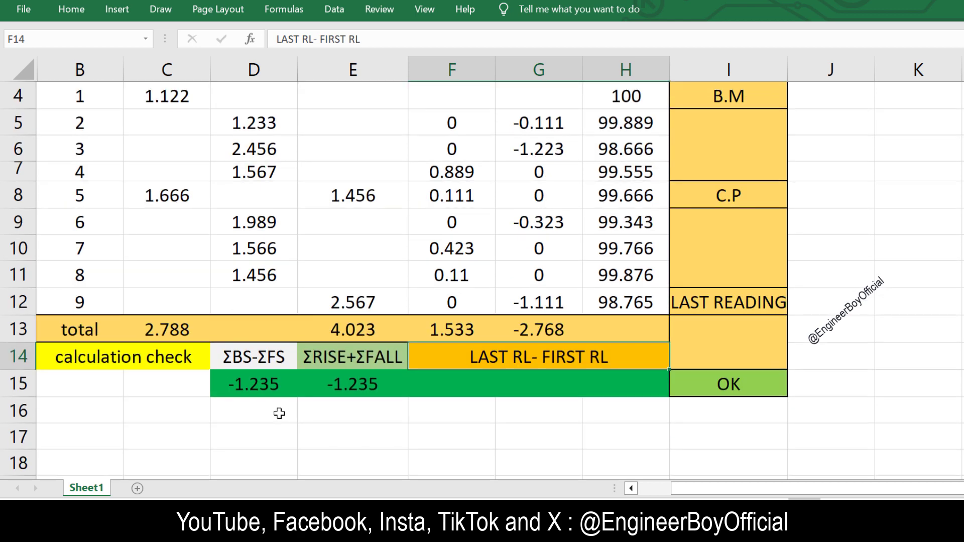
left_click(258, 394)
key("Delete")
left_click(341, 382)
key("Delete")
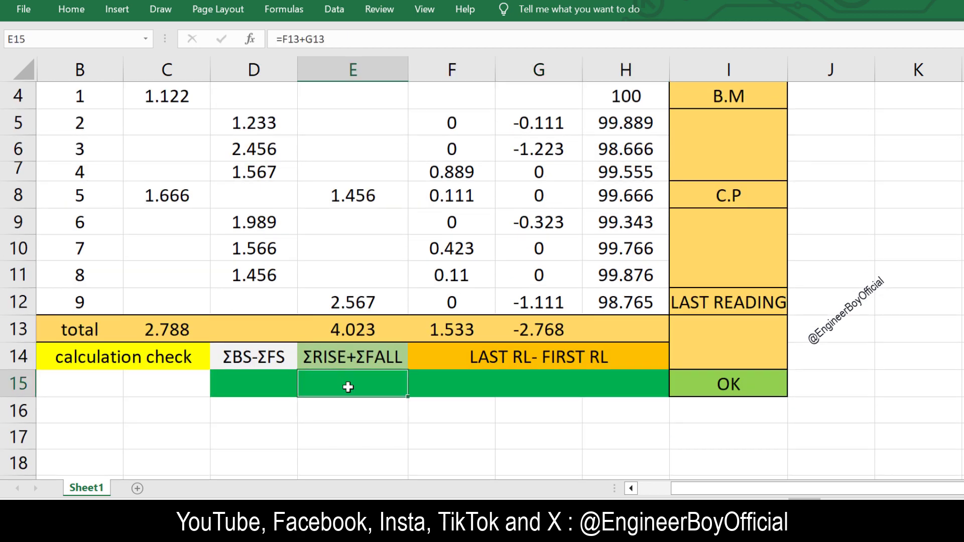
- Enter the ΣBS-ΣFS check formula =C13-E13 in D15
left_click(263, 390)
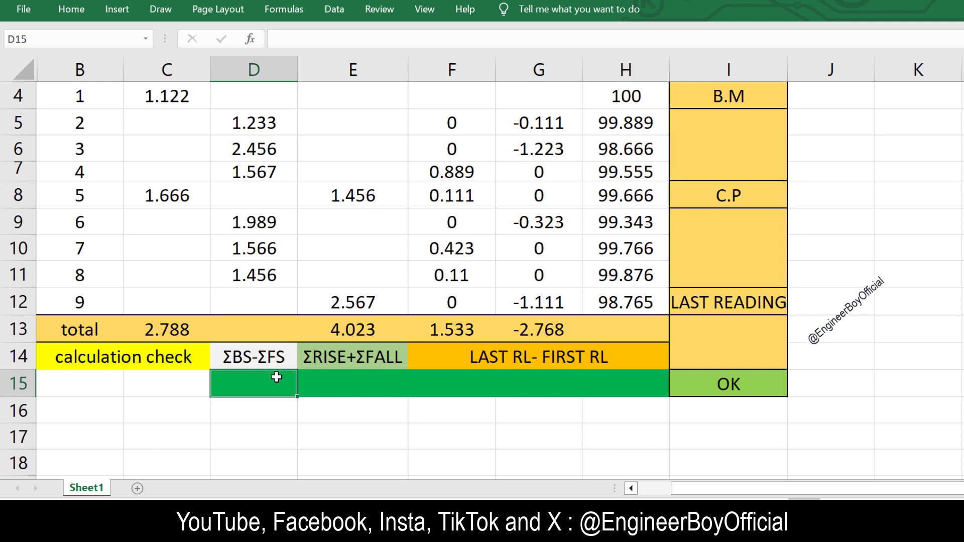
type("=")
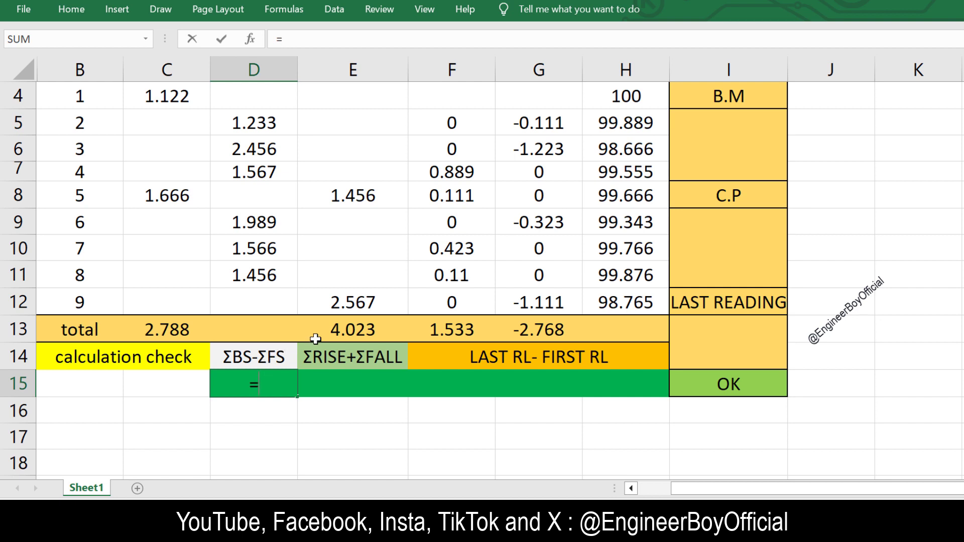
left_click(166, 340)
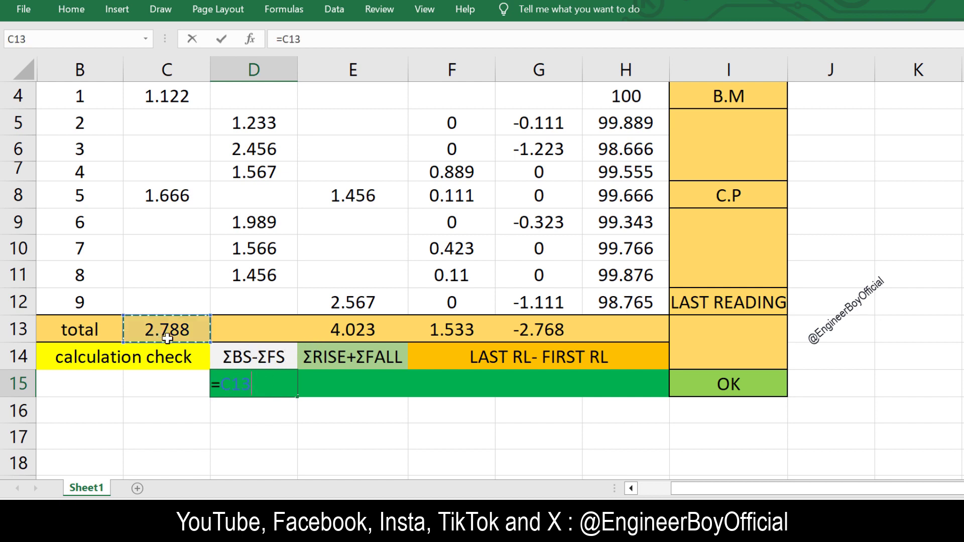
type("-")
left_click(359, 335)
key("Return")
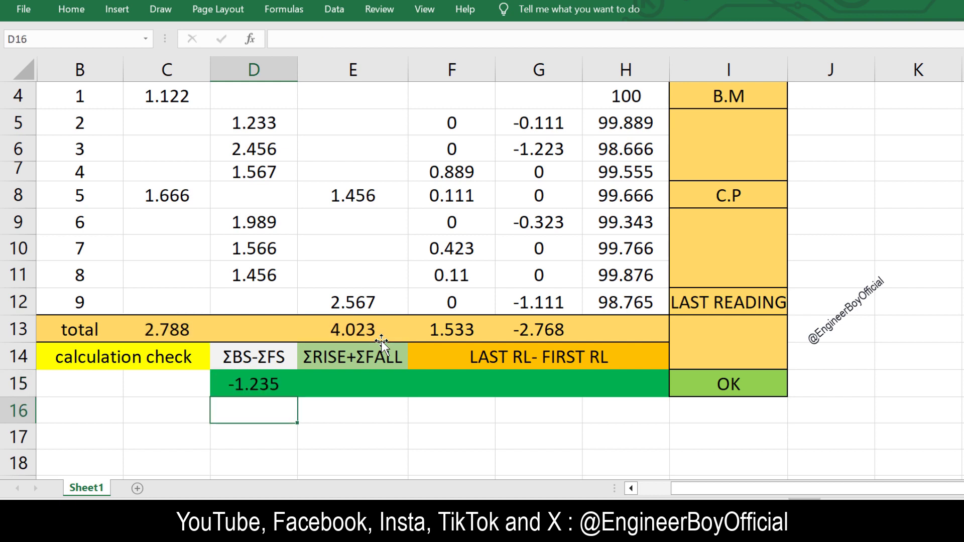
left_click(360, 388)
key("Left")
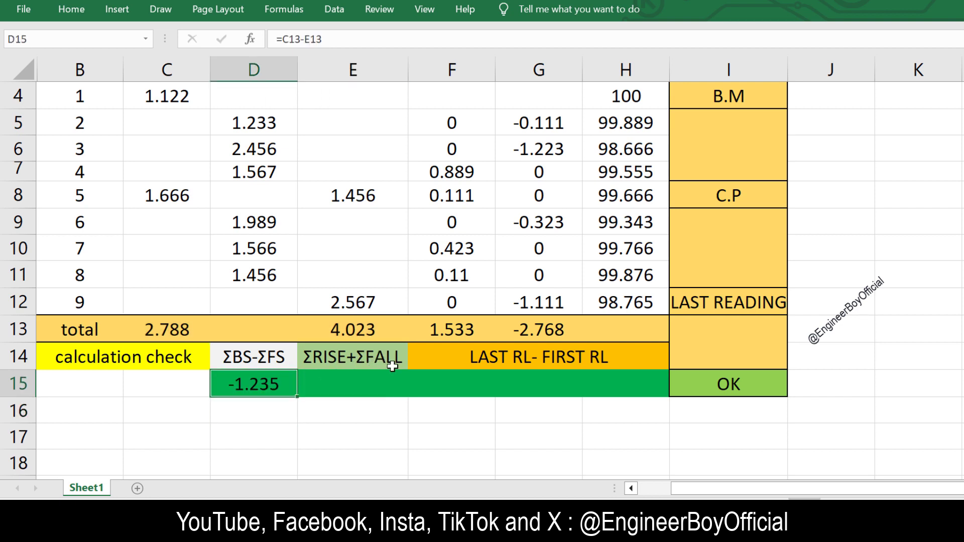
- Enter the ΣRISE+ΣFALL check formula =F13+G13 in E15 and compare it with the ΣBS-ΣFS check in D15
left_click(377, 388)
type("=")
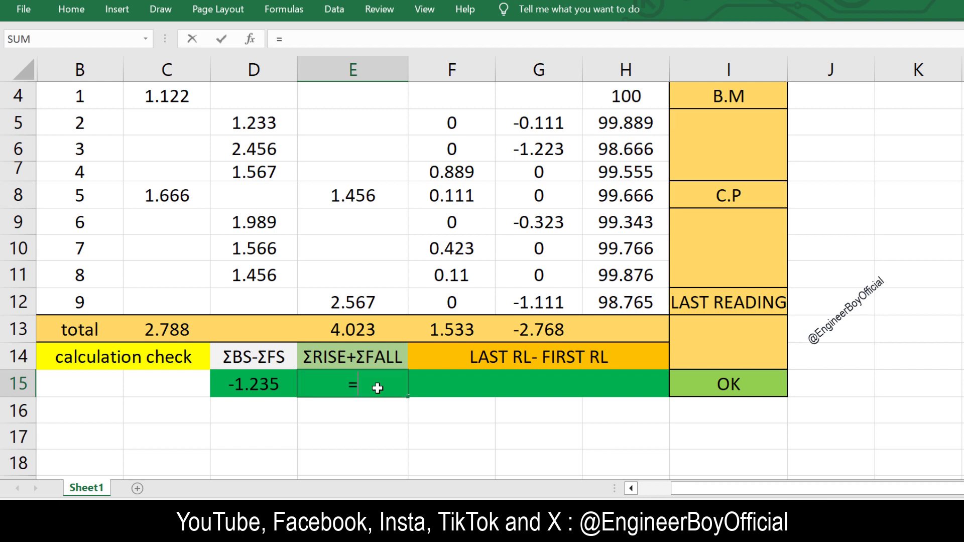
left_click(463, 327)
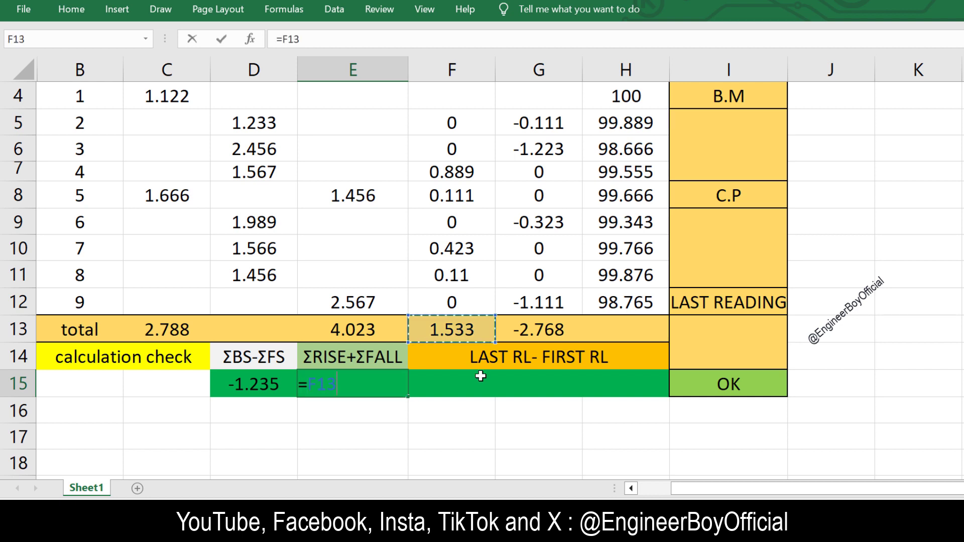
type("+")
left_click(543, 330)
key("Return")
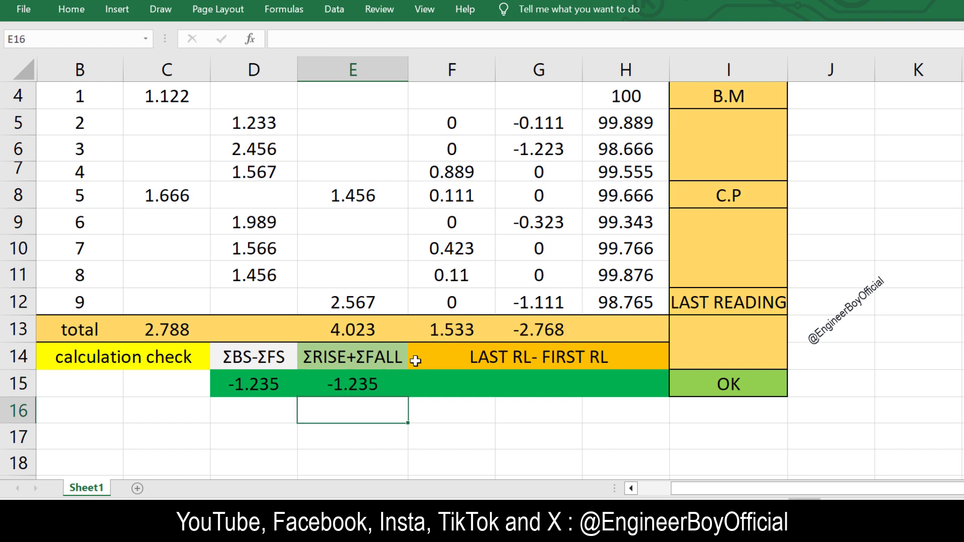
left_click(364, 382)
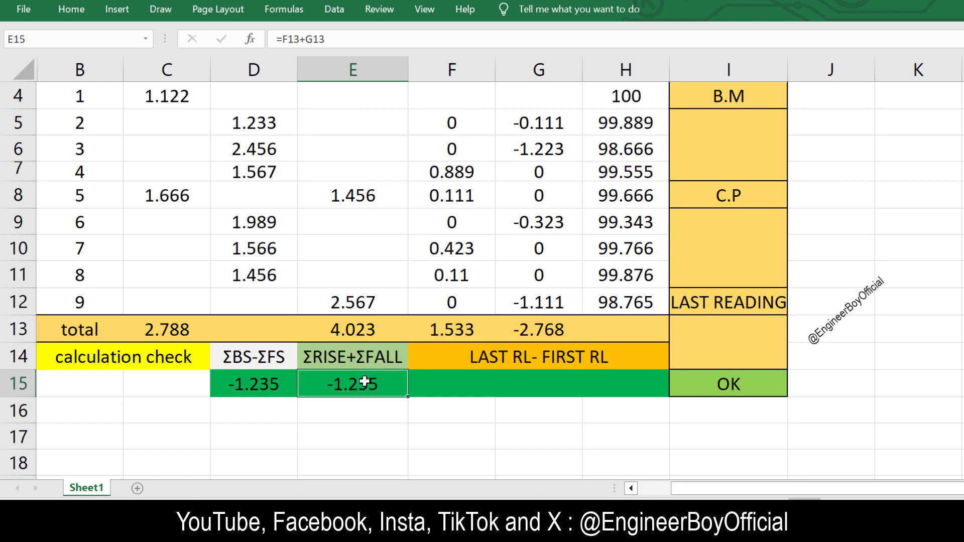
left_click(286, 386)
left_click(308, 382)
left_click(286, 386)
- Enter the LAST RL- FIRST RL check formula =H12-H4 in the merged cell F15
left_click(489, 388)
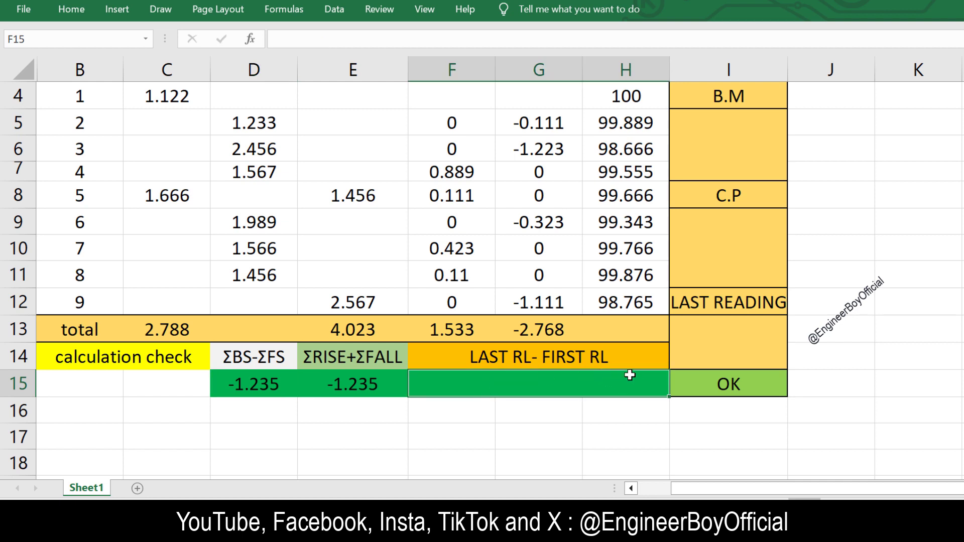
type("=")
left_click(626, 312)
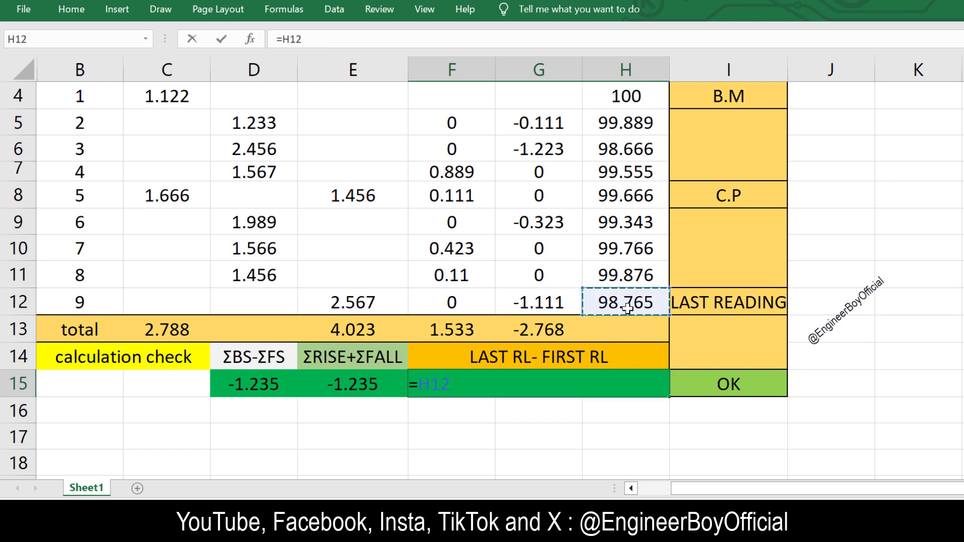
type("-")
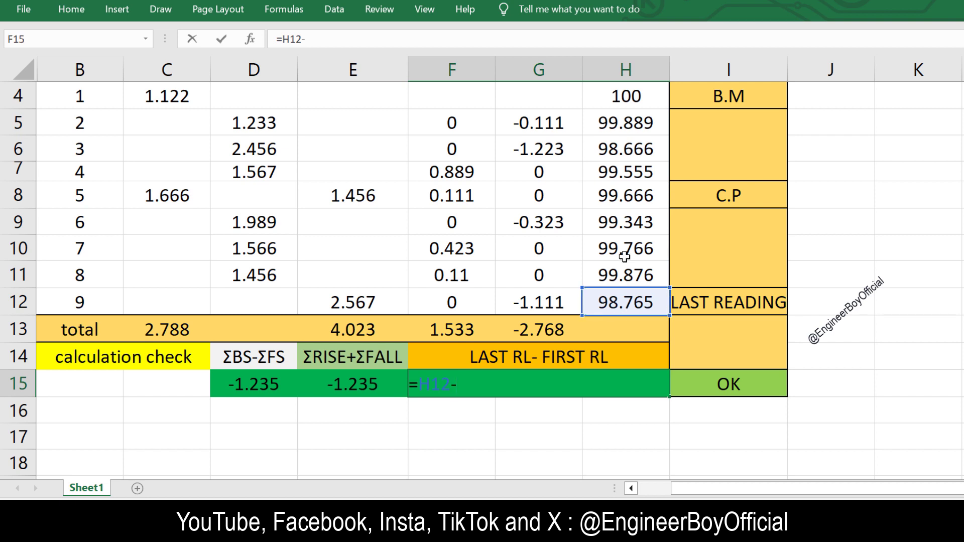
left_click(625, 100)
key("Return")
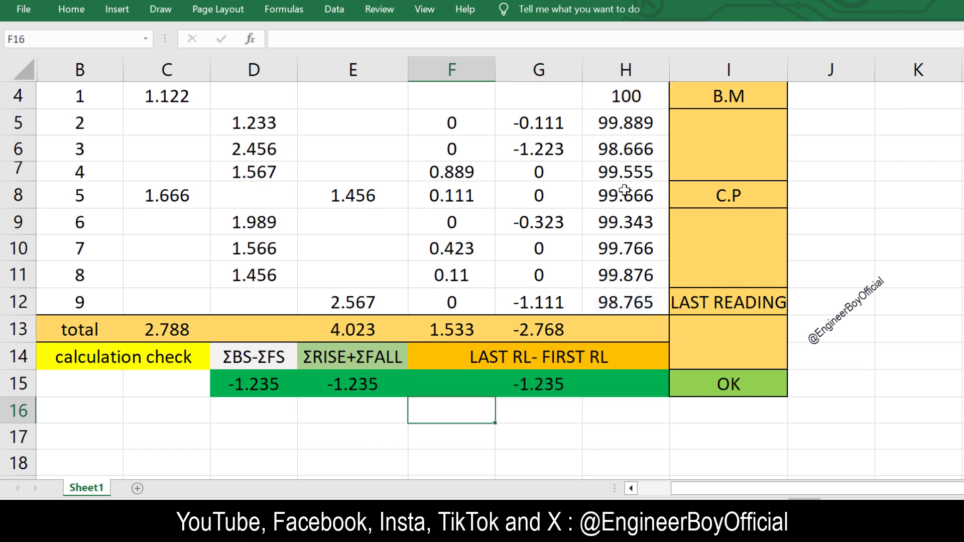
- Compare the three arithmetic checks in D15:H15 and review the REMARKS entries for the first, change-point and last readings in I4, I8 and I12
left_click_drag(258, 383, 547, 382)
scroll(519, 356, "up", 1)
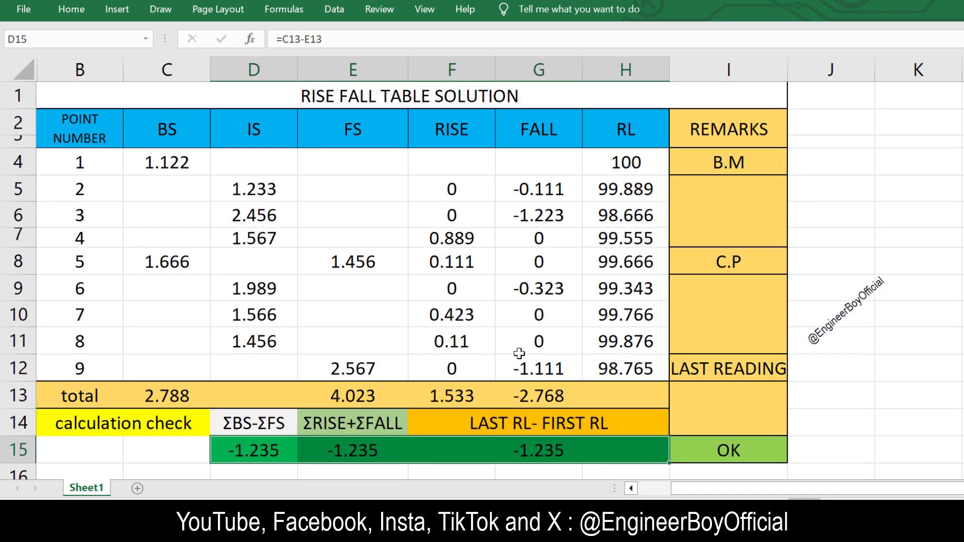
scroll(521, 316, "down", 4)
scroll(323, 293, "down", 9)
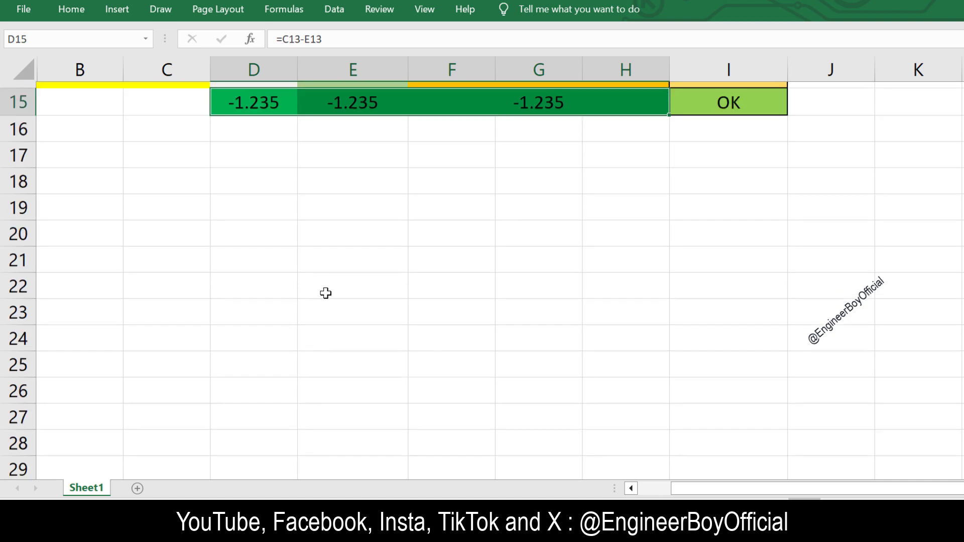
scroll(270, 315, "up", 1)
scroll(270, 314, "up", 12)
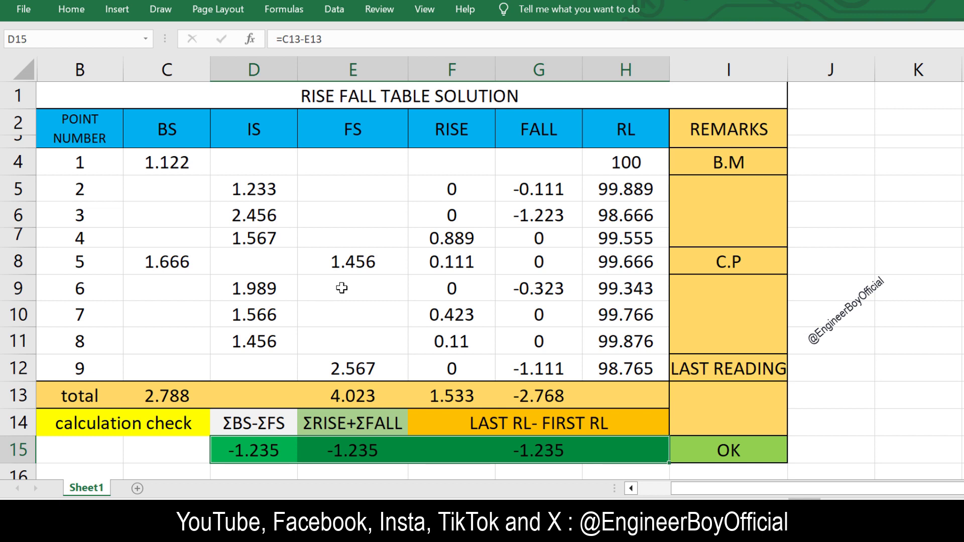
left_click(719, 166)
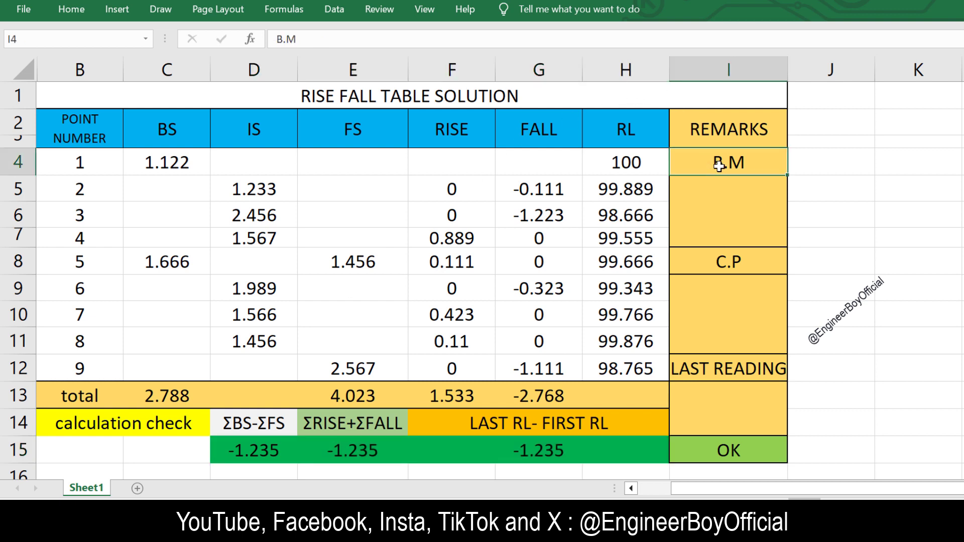
left_click(721, 260)
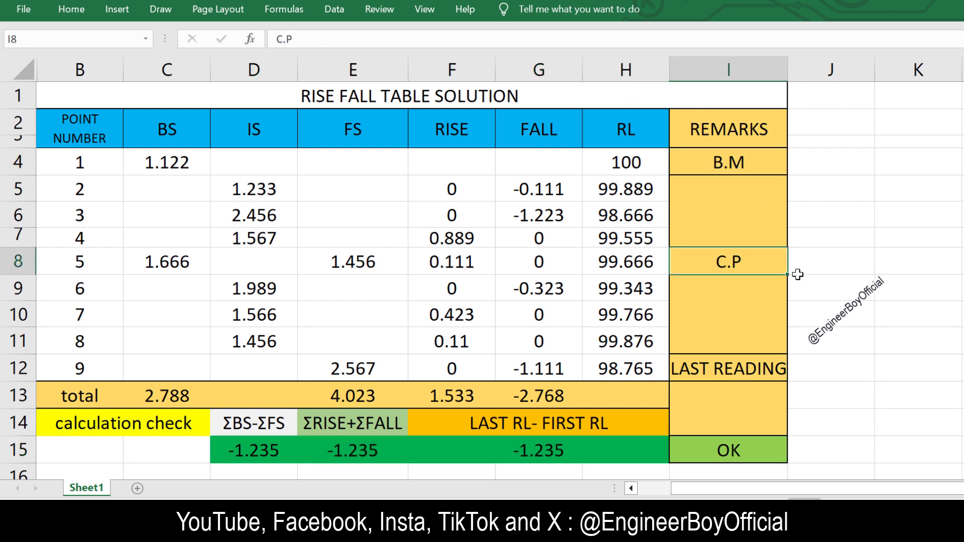
left_click(748, 374)
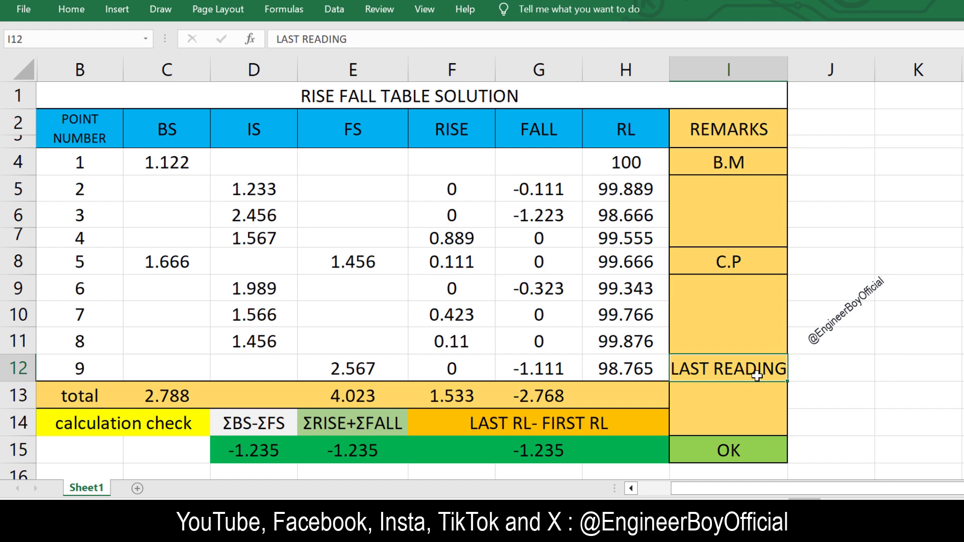